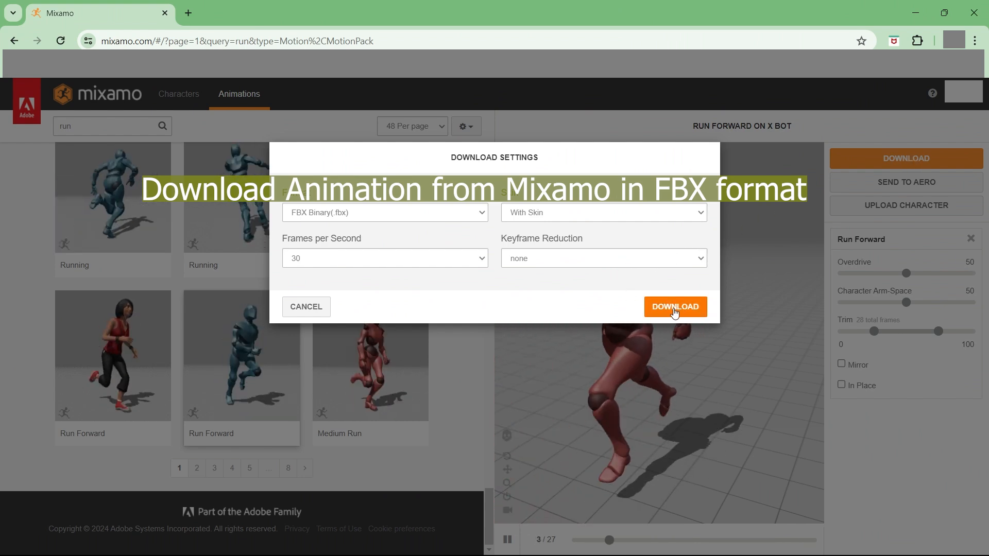
Place a geometry object, enter it, and add a Labs FBX Archive Import node to its network.
click(770, 383)
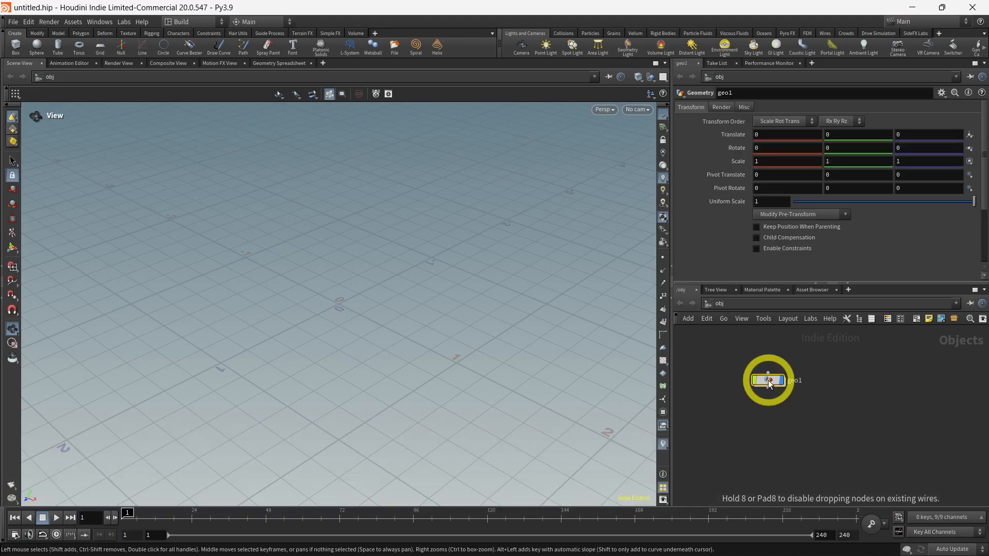
double_click(776, 378)
key(Tab)
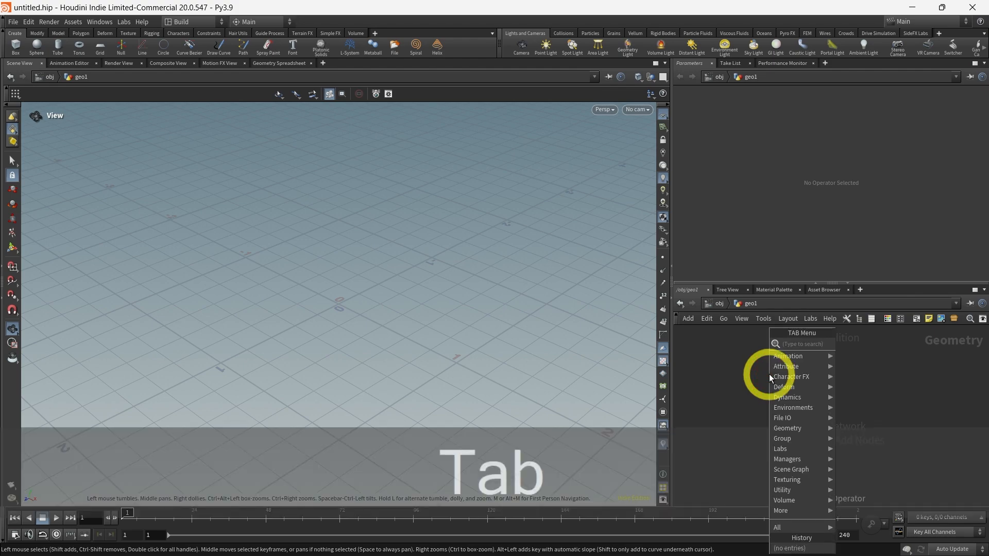
text(labfbx)
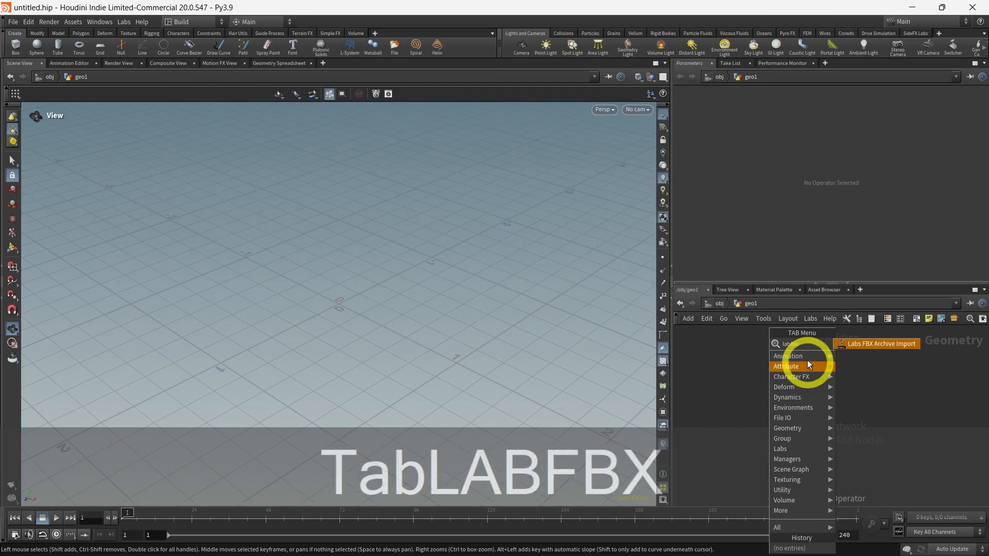
click(808, 360)
drag(867, 344, 795, 378)
Load Run Forward (1).fbx into the FBX import node and enable Import Animation and Import Bones and Skinning.
click(974, 137)
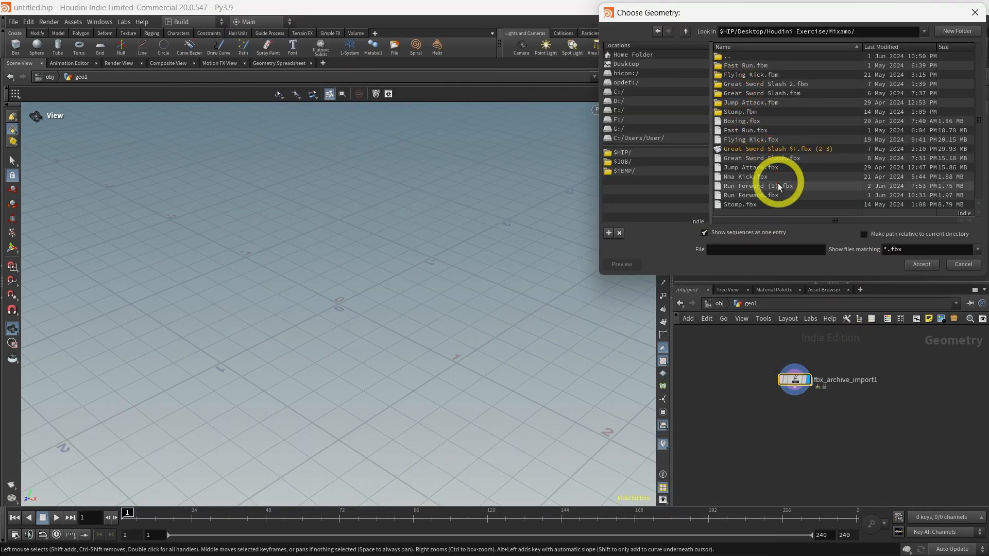
click(762, 186)
click(921, 264)
click(755, 181)
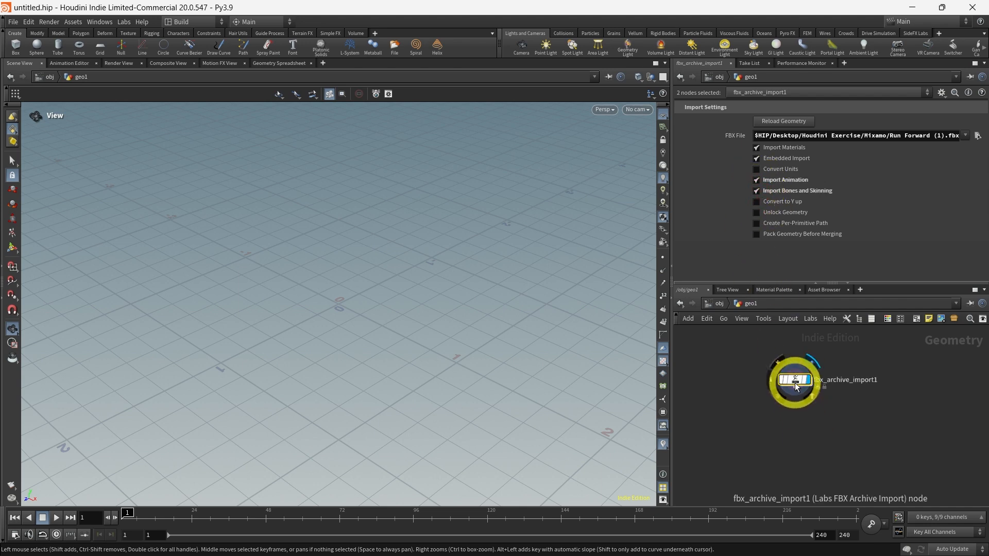
Append a Transform node to the FBX import, display it, and set its uniform scale to 0.01.
drag(796, 392, 798, 447)
key(Tab)
text(transfor)
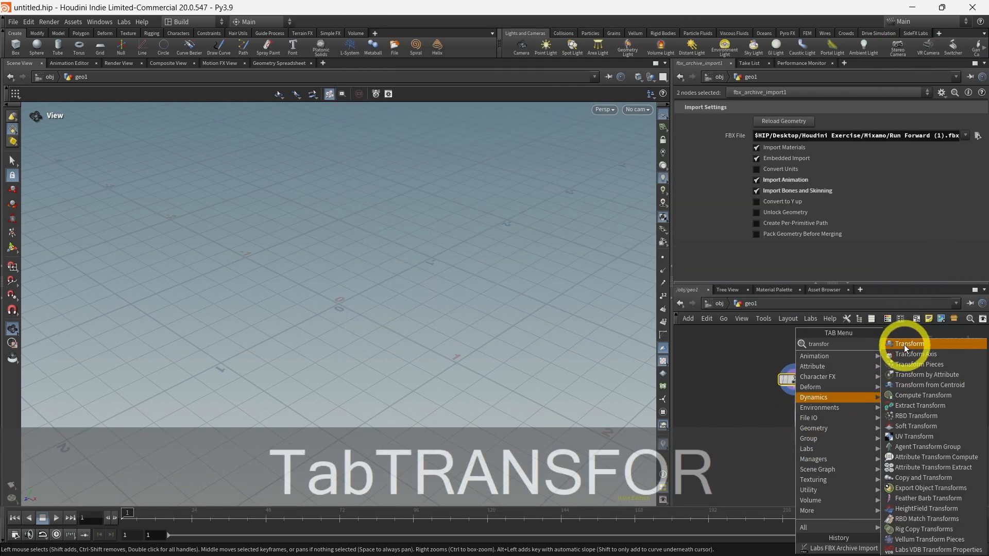
click(905, 344)
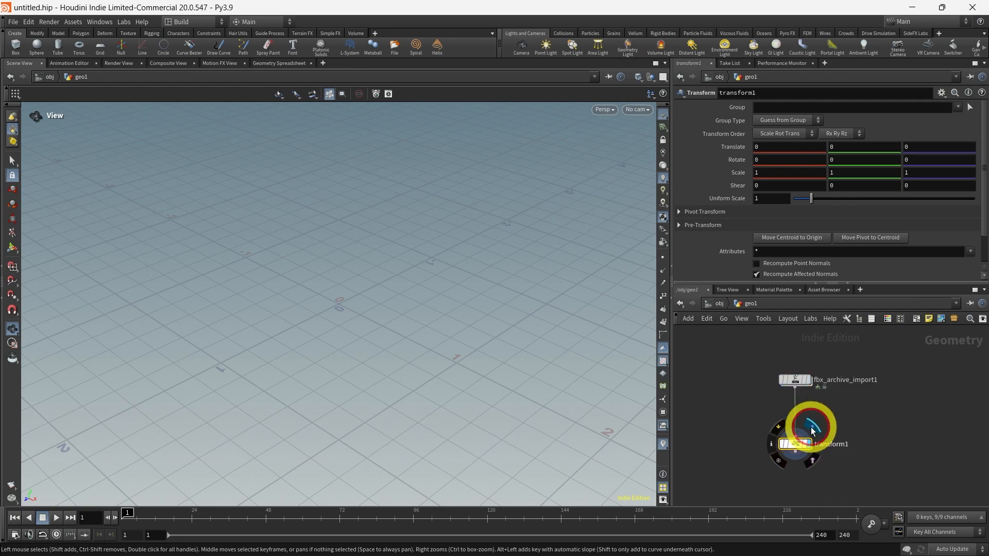
click(770, 239)
text(0.01)
key(Return)
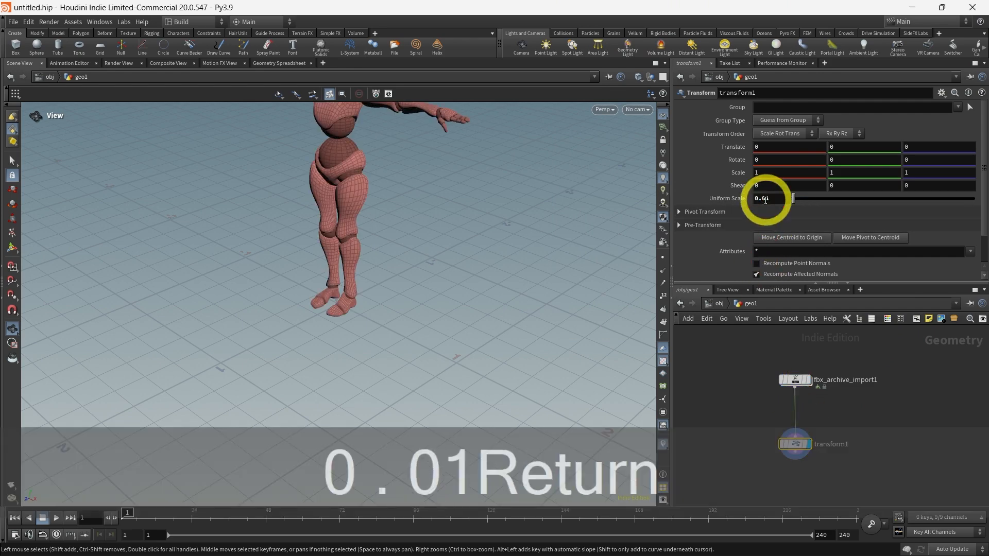
Play the run animation to check the character's motion, and return the timeline to frame 1.
scroll(523, 348, down, 3)
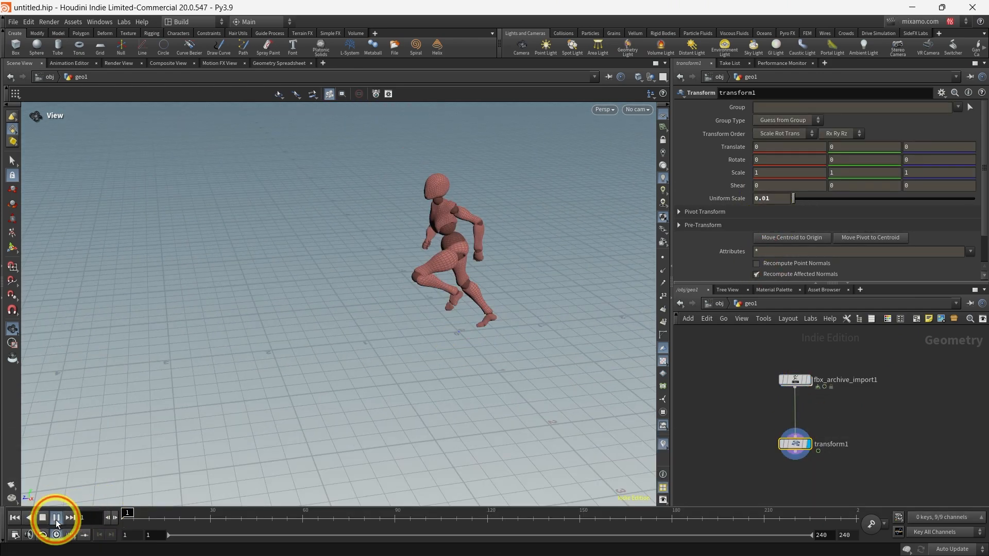
click(56, 518)
click(56, 519)
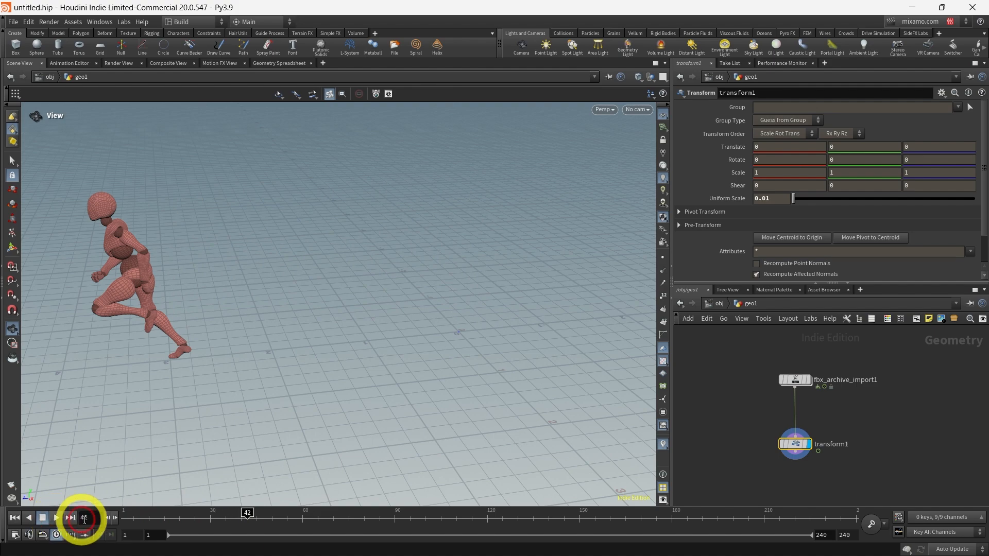
click(210, 516)
drag(210, 516, 125, 517)
key(alt)
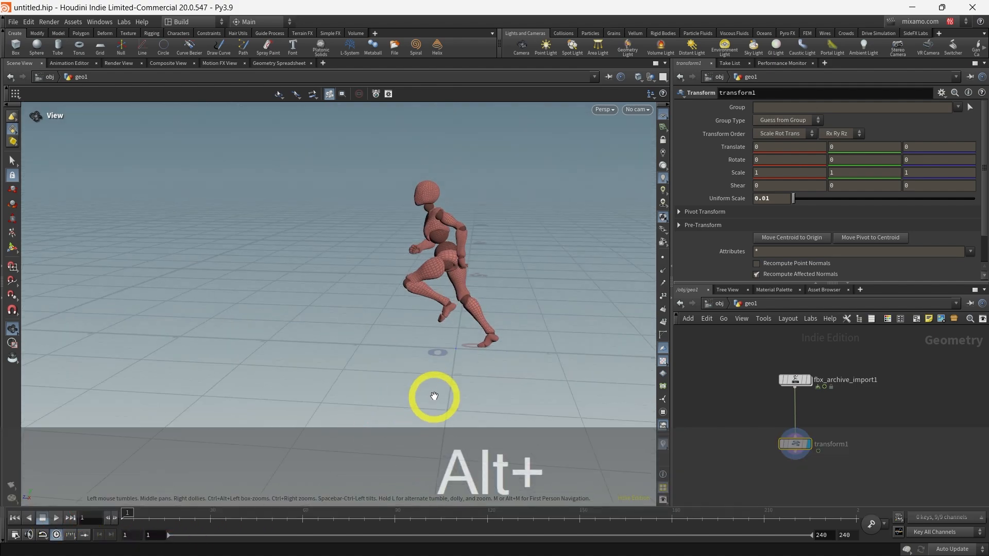
Add a Box node beside the FBX import and display it with the Transform node templated as reference.
key(Tab)
text(box)
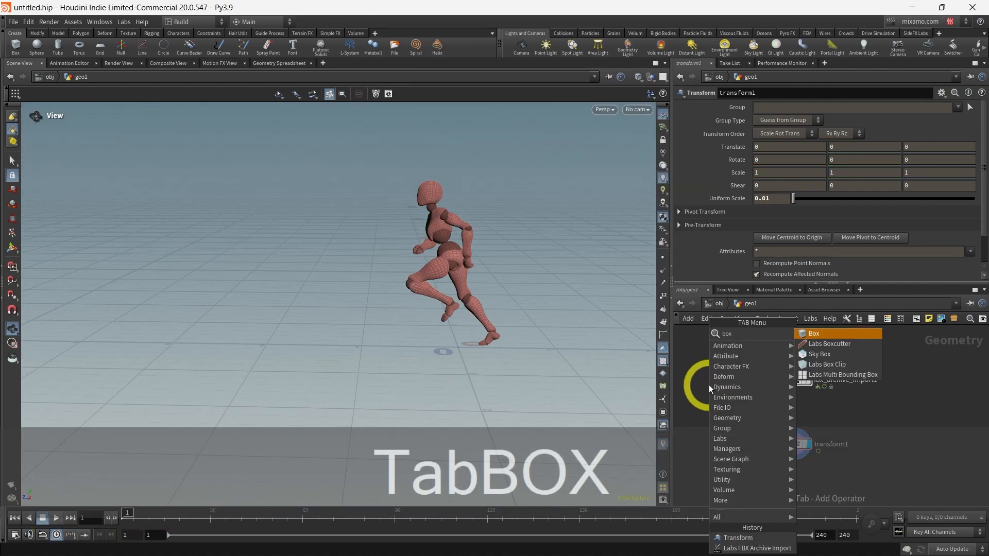
click(823, 335)
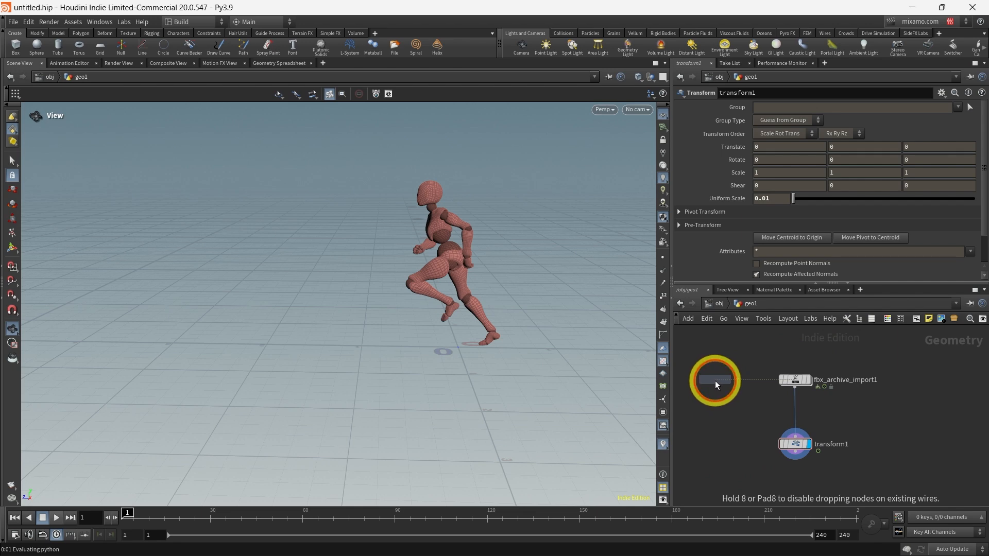
click(716, 381)
mouse_move(804, 445)
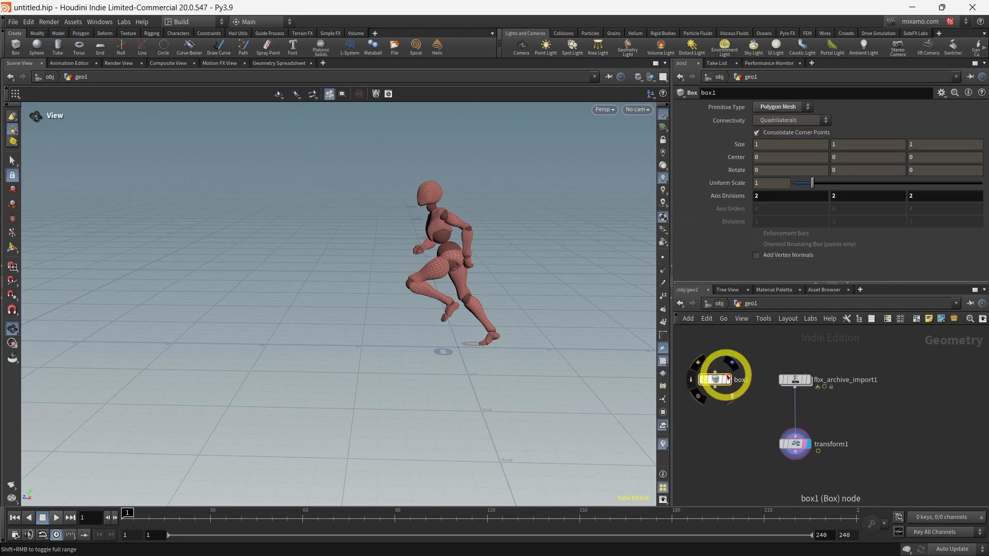
click(728, 379)
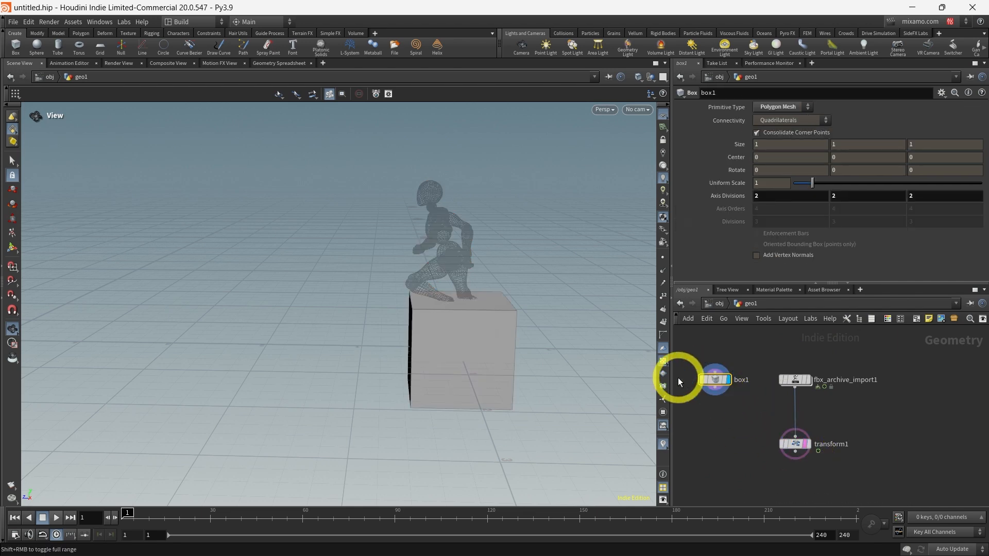
Show the scene in wireframe and stretch the box forward to about 3.19 in Z, centred at about Z 1.10.
click(646, 81)
click(649, 165)
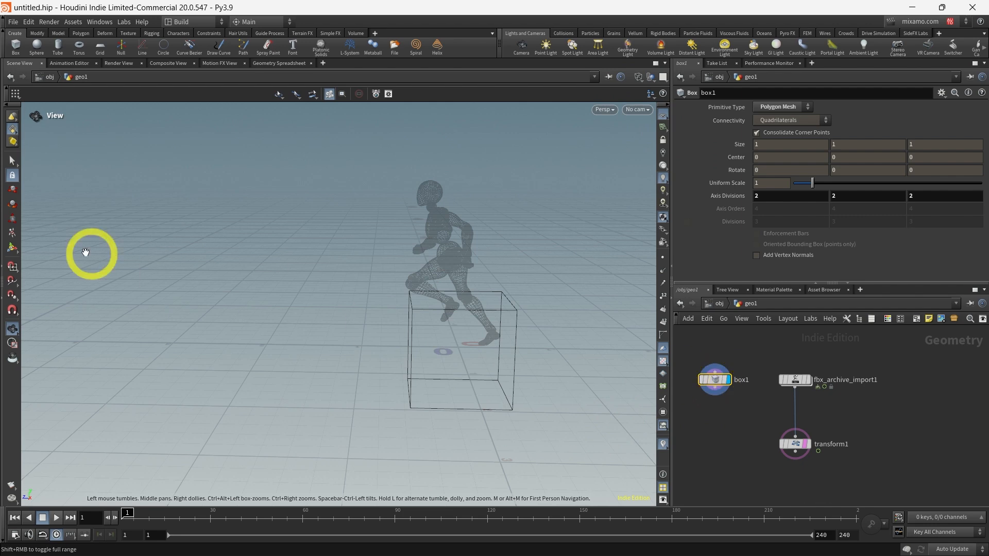
key(Return)
drag(412, 355, 216, 348)
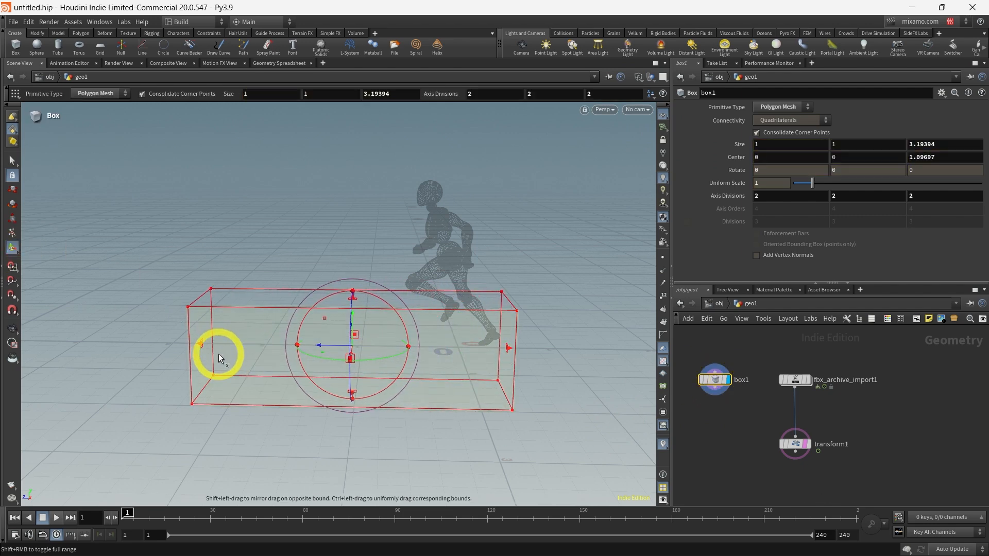
click(729, 418)
click(795, 443)
click(240, 460)
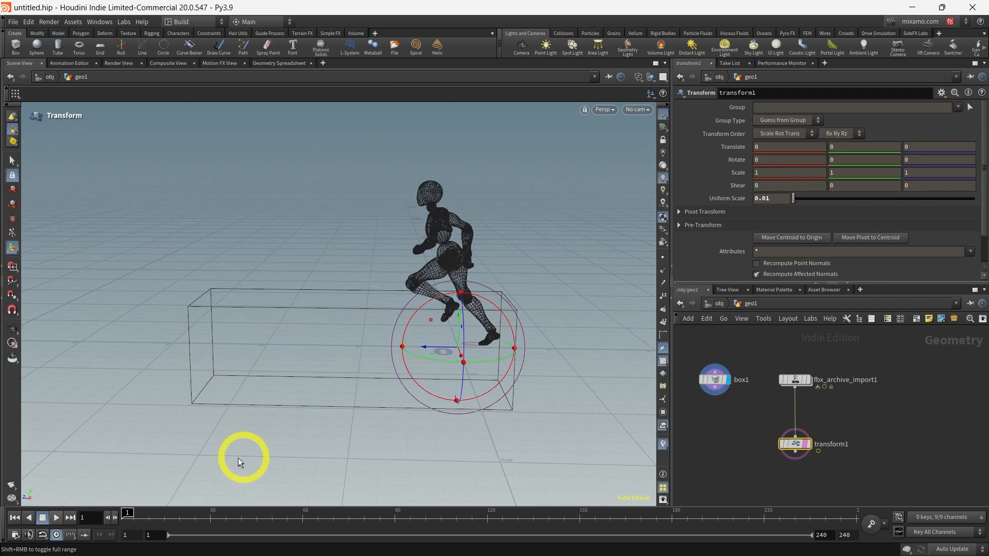
drag(422, 346, 409, 347)
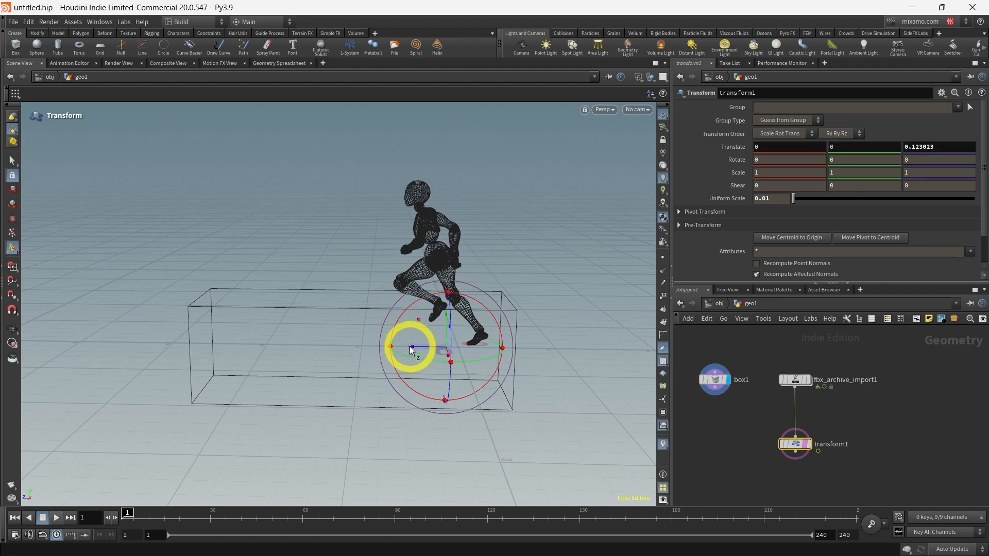
key(ctrl+z)
Reshape the box around the running path to about 1.45 in X and 3.20 in Z, centred at about Z 1.50.
click(726, 390)
alt+drag(303, 353, 278, 406)
key(Return)
drag(139, 514, 206, 514)
alt+drag(392, 458, 470, 288)
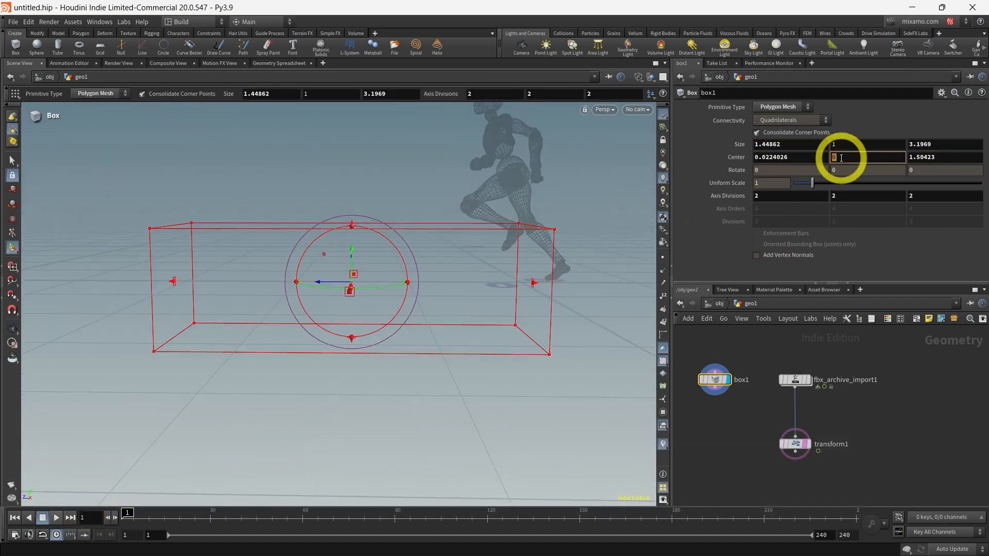
Set the box's centre Y to 0.5 and trim its Z size to about 3.10, checking it against the character at frame 30.
text(0.5)
key(Return)
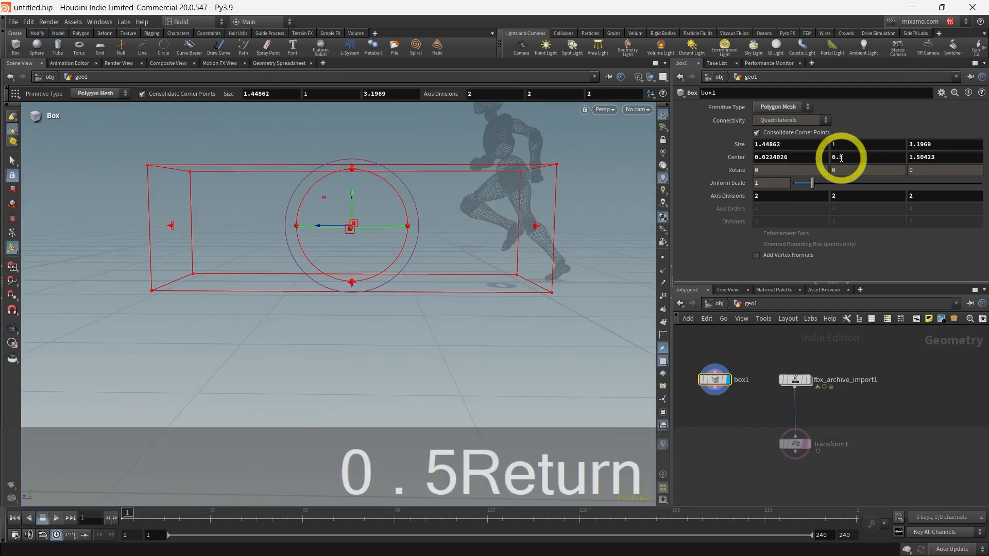
alt+drag(490, 358, 546, 221)
key(Return)
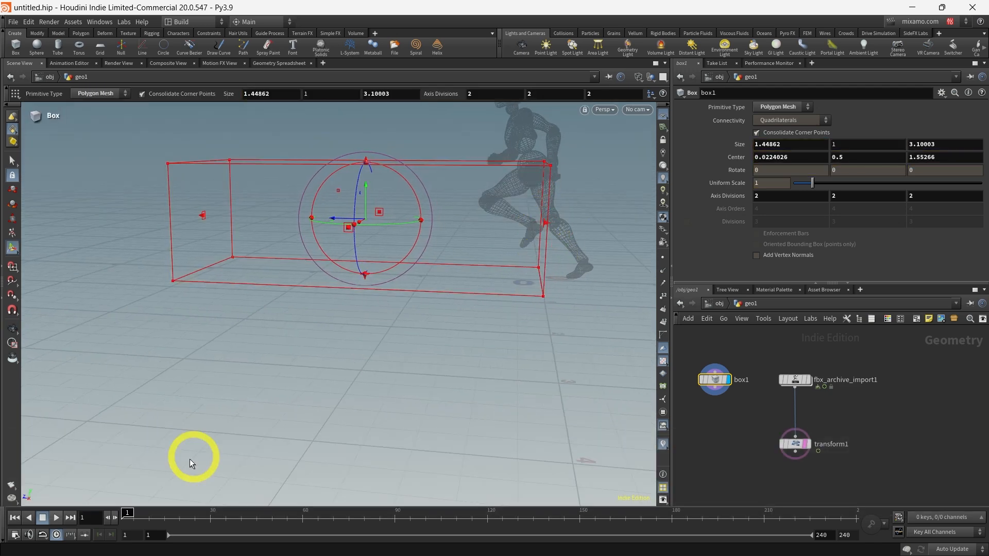
drag(135, 513, 200, 507)
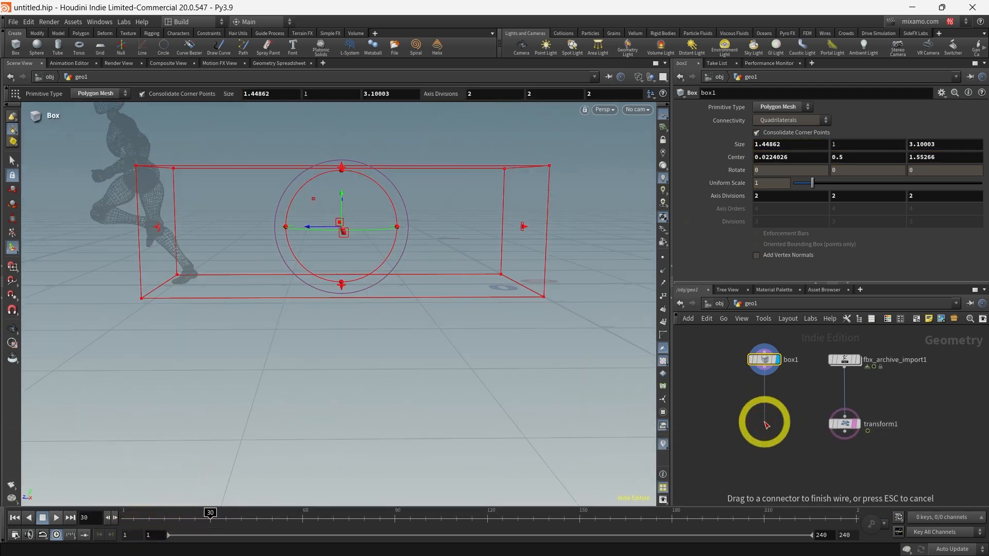
Add a FLIP Container node fed by the box and set its particle separation to 0.05.
key(Tab)
mouse_move(786, 379)
mouse_move(860, 400)
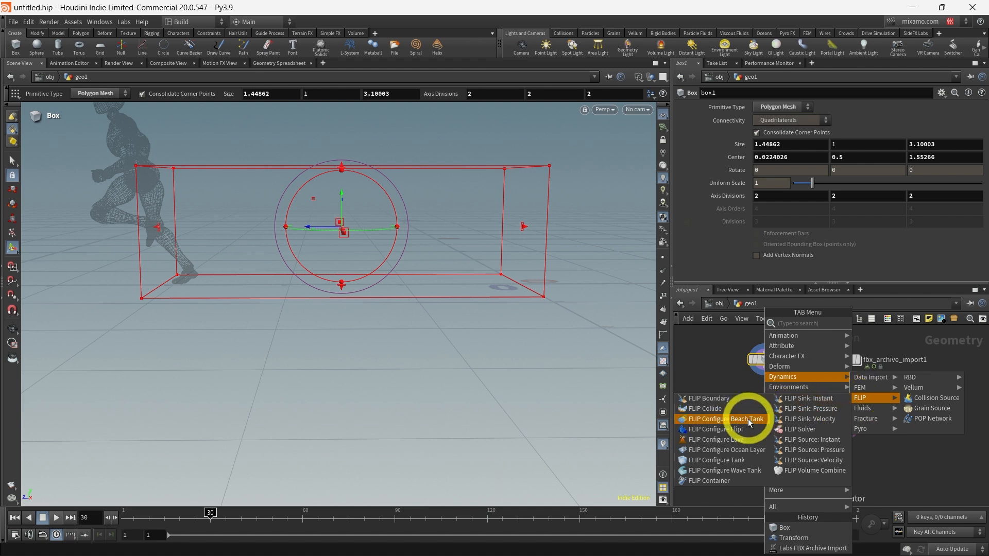
click(708, 481)
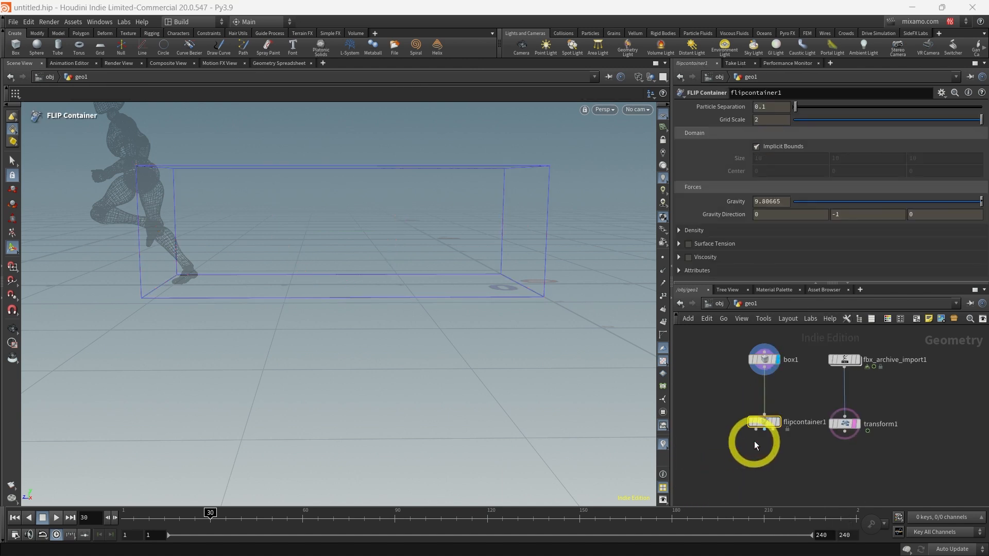
click(766, 423)
click(768, 419)
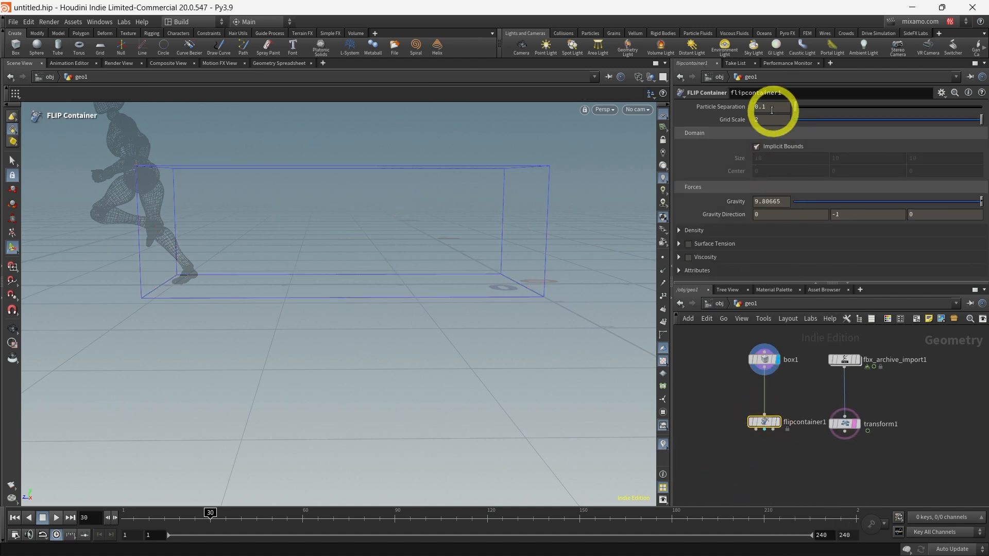
key(BackSpace)
text(05)
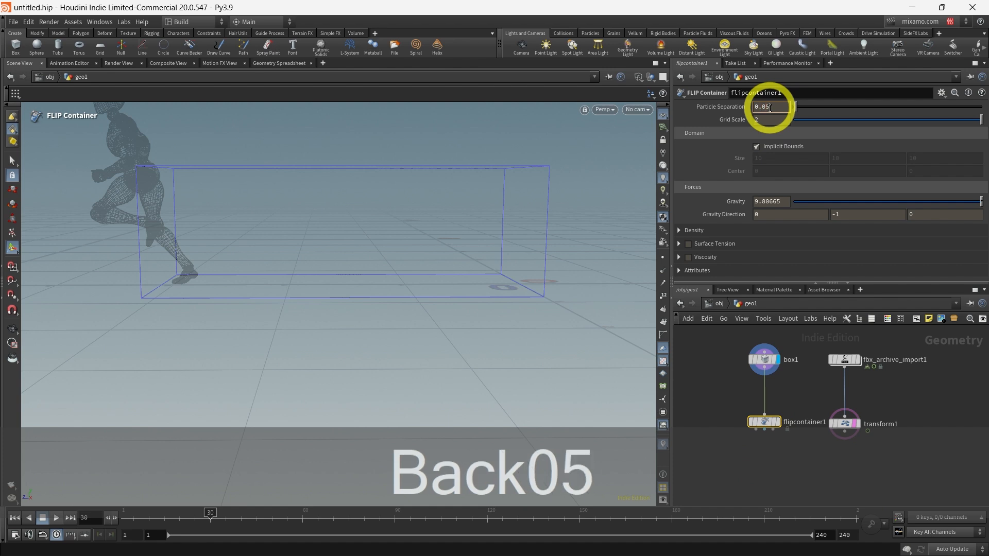
click(767, 452)
Add a FLIP Collide node below the FLIP Container, wired to the container's three outputs.
scroll(773, 465, down, 2)
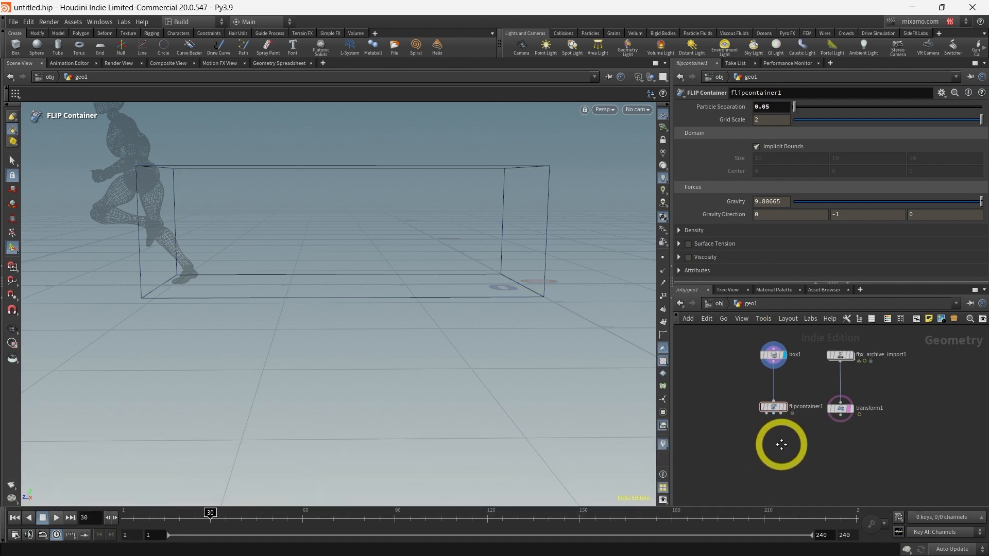
scroll(763, 414, up, 2)
click(763, 411)
key(Tab)
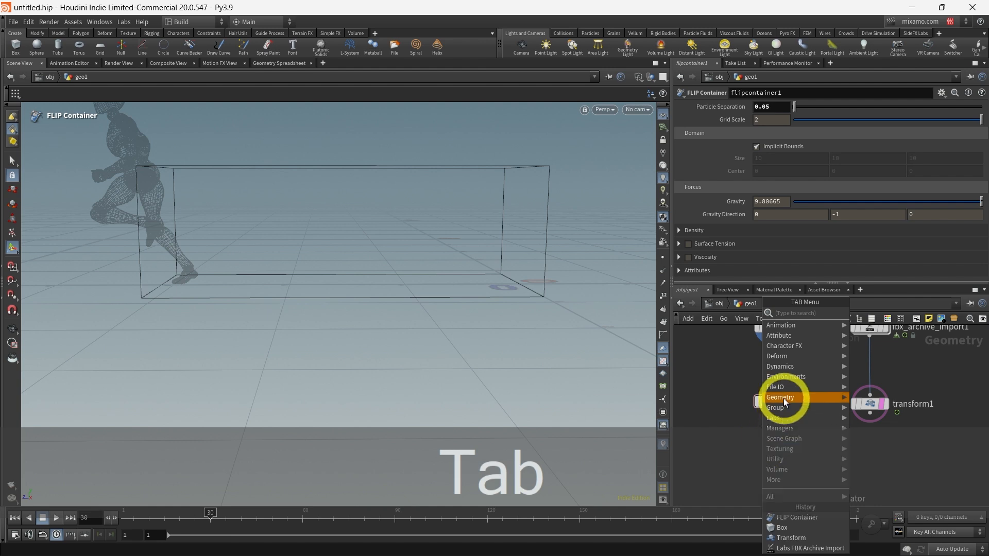
mouse_move(788, 377)
mouse_move(856, 387)
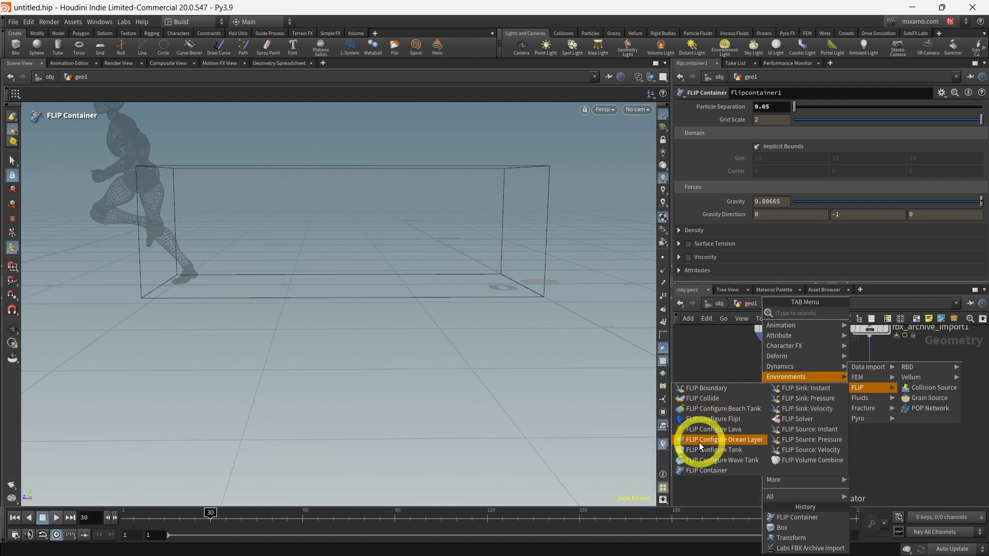
click(709, 400)
click(774, 421)
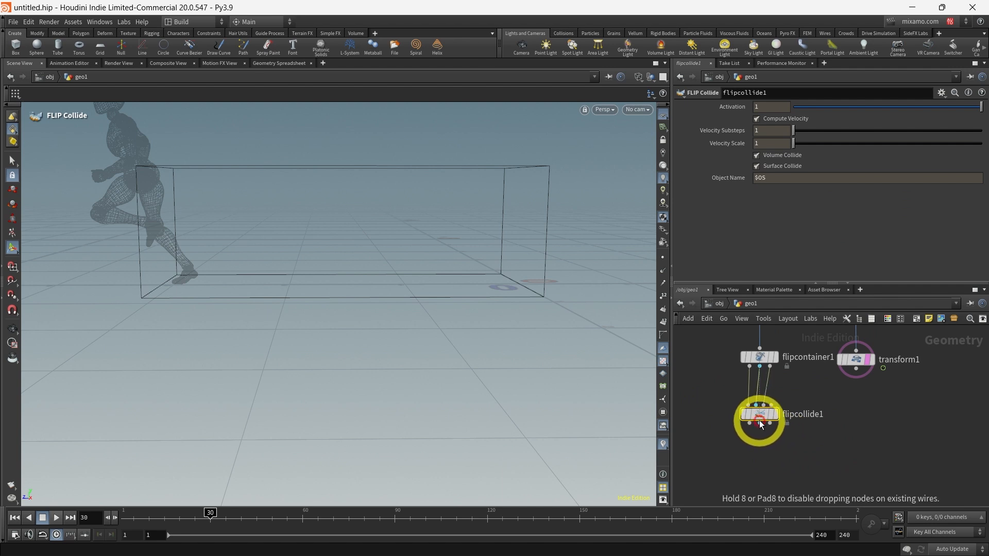
click(761, 426)
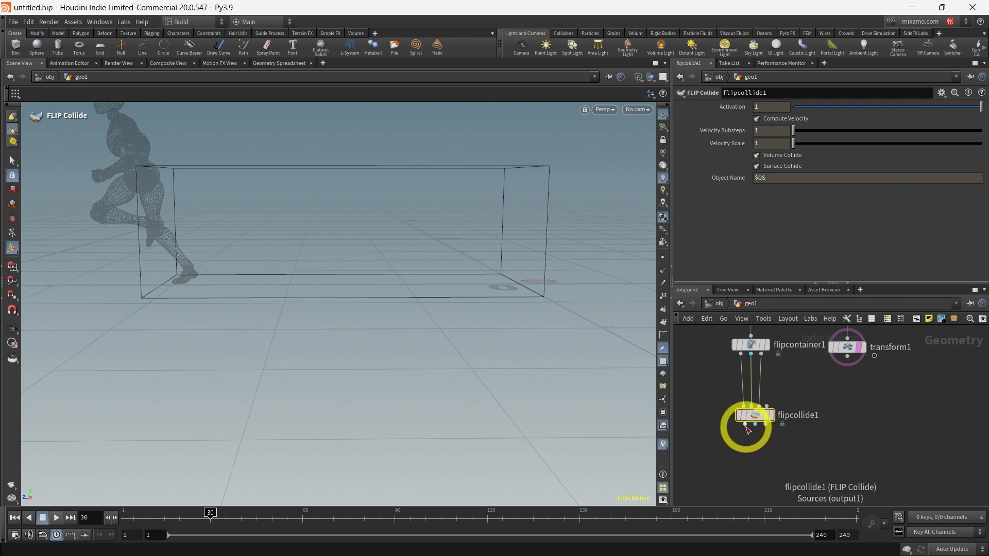
Add a FLIP Solver node below the FLIP Collide node, fed by its outputs.
drag(746, 428, 746, 463)
key(Tab)
mouse_move(764, 356)
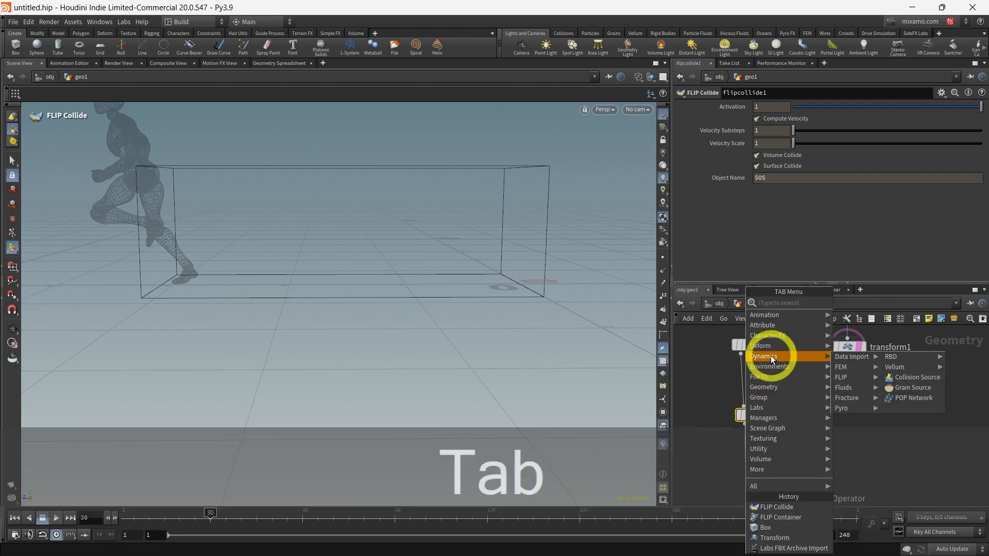
mouse_move(853, 382)
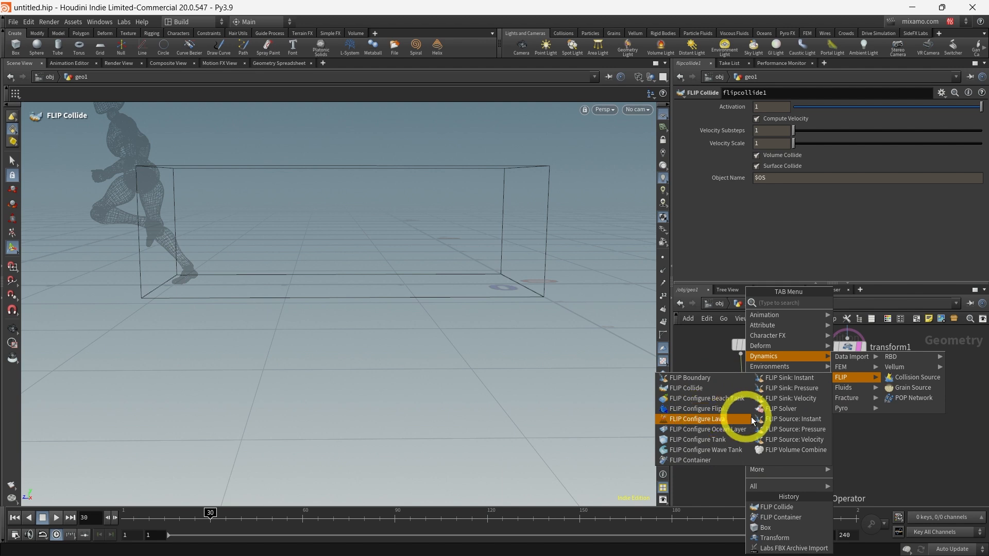
click(788, 409)
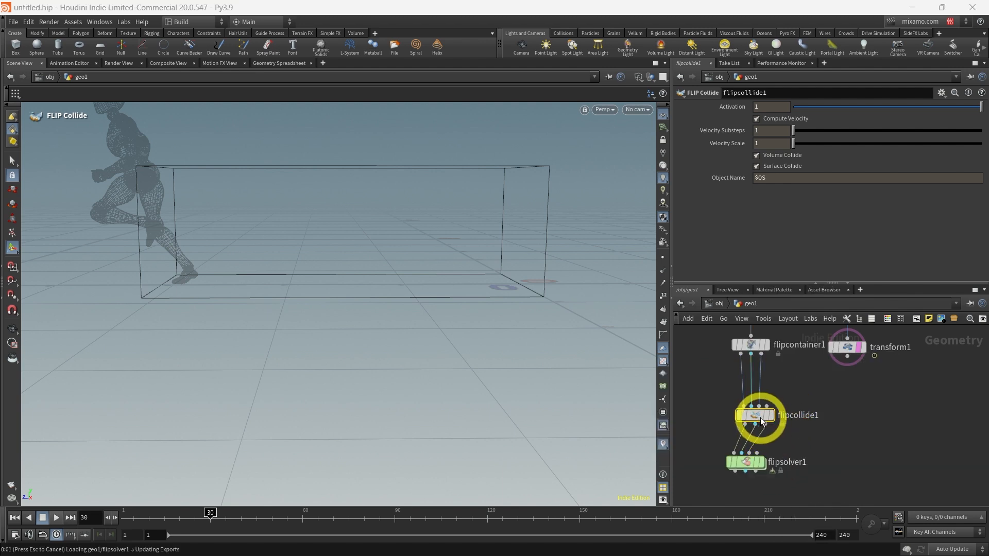
Display the character's Transform node and wire its output into the fourth input of the FLIP Collide node.
middle_drag(897, 447, 898, 487)
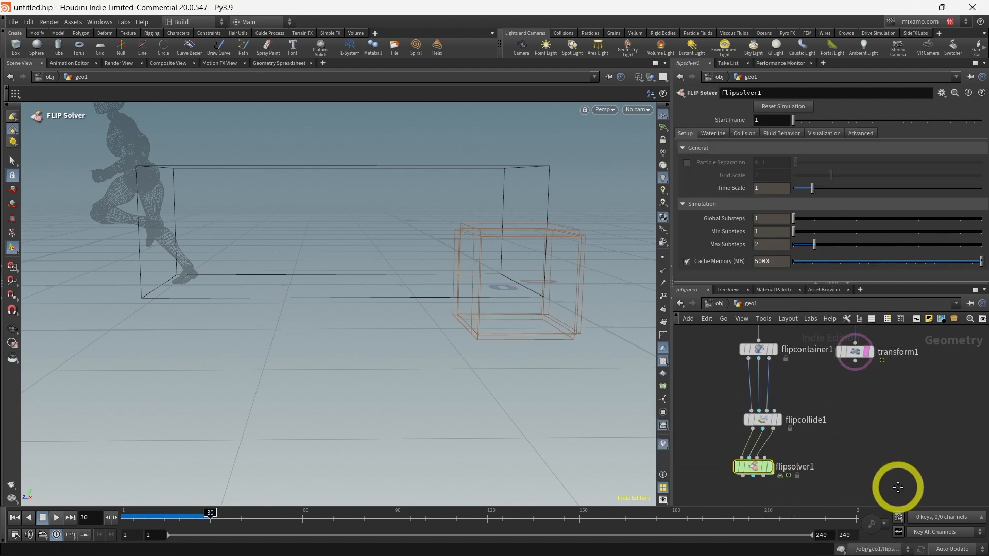
click(848, 383)
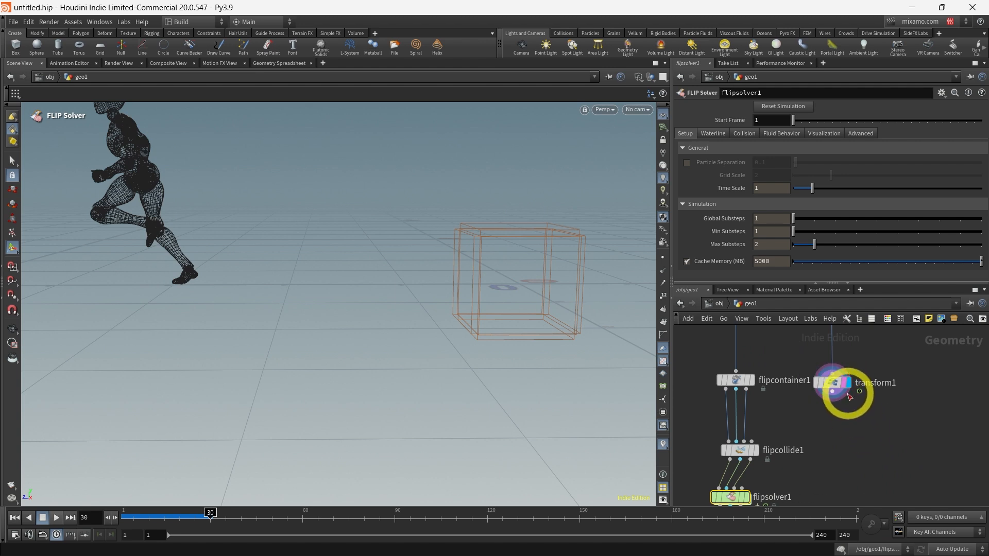
scroll(799, 468, up, 3)
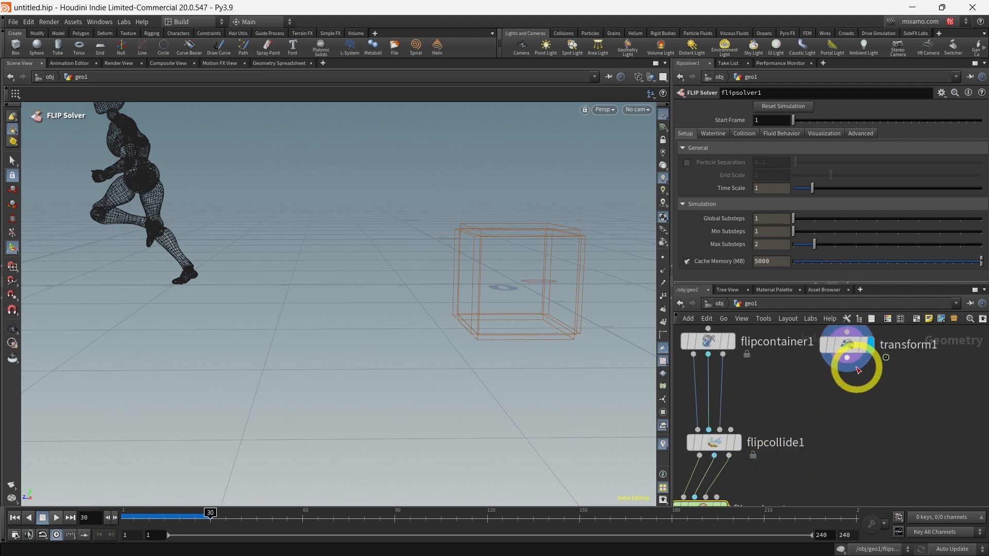
drag(848, 359, 794, 403)
drag(742, 425, 732, 429)
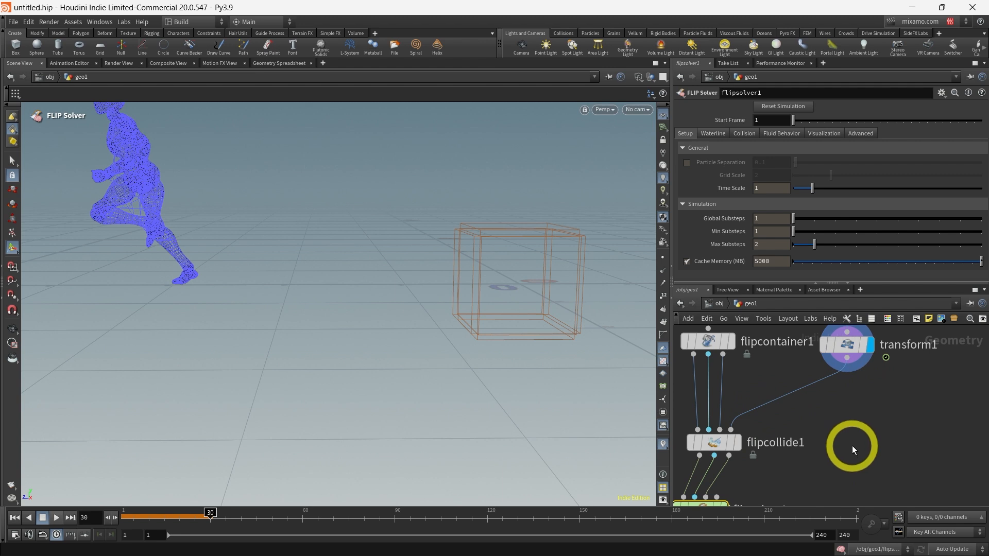
Display the FLIP Solver node's result and return the timeline to frame 1.
middle_drag(861, 455, 912, 383)
mouse_move(758, 439)
click(787, 408)
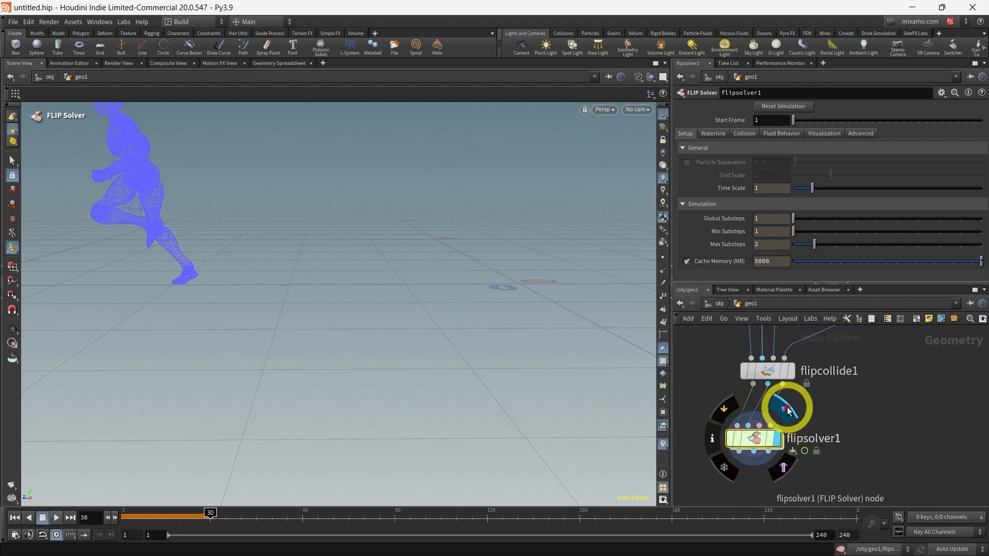
drag(192, 517, 124, 516)
Set the viewport background's color scheme to Dark in the display options and close them.
key(d)
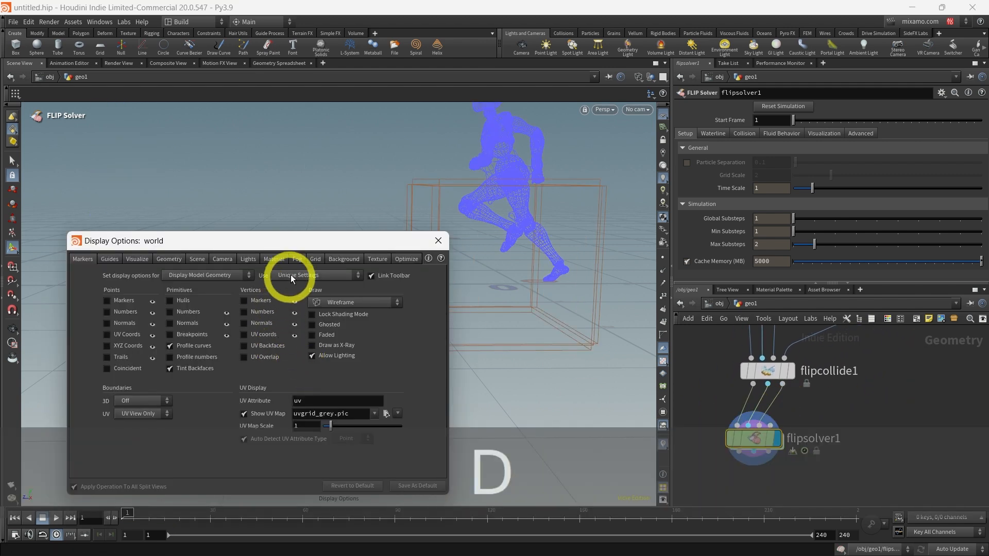
click(339, 259)
click(153, 296)
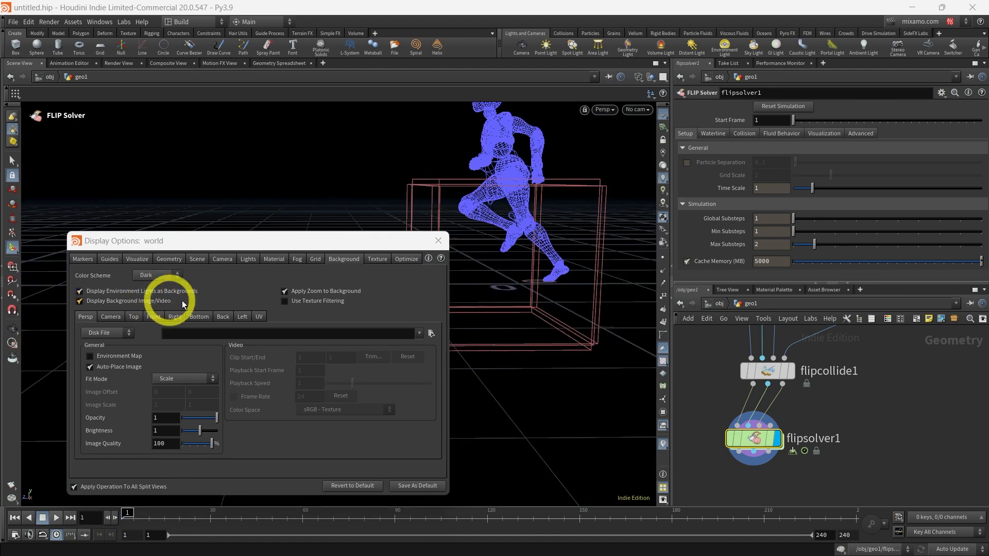
click(439, 240)
Enable Waterline on the FLIP Solver and scrub forward from frame 1 to preview the liquid.
alt+drag(367, 381, 592, 408)
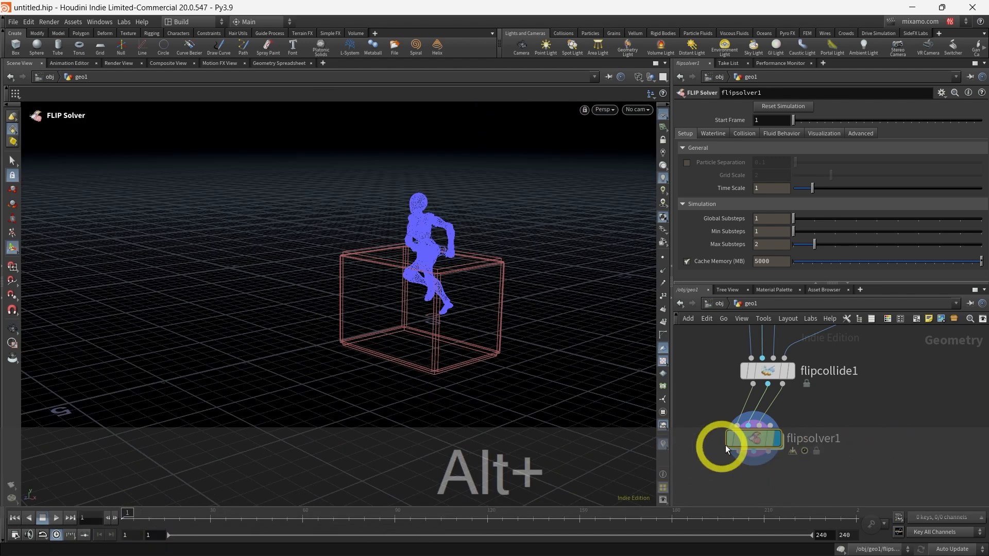
click(756, 439)
click(725, 135)
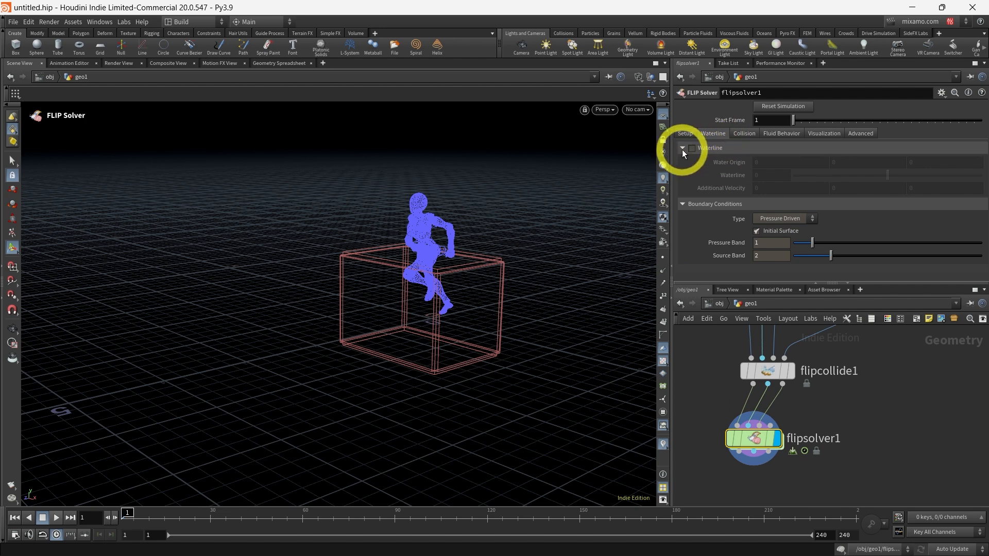
click(692, 148)
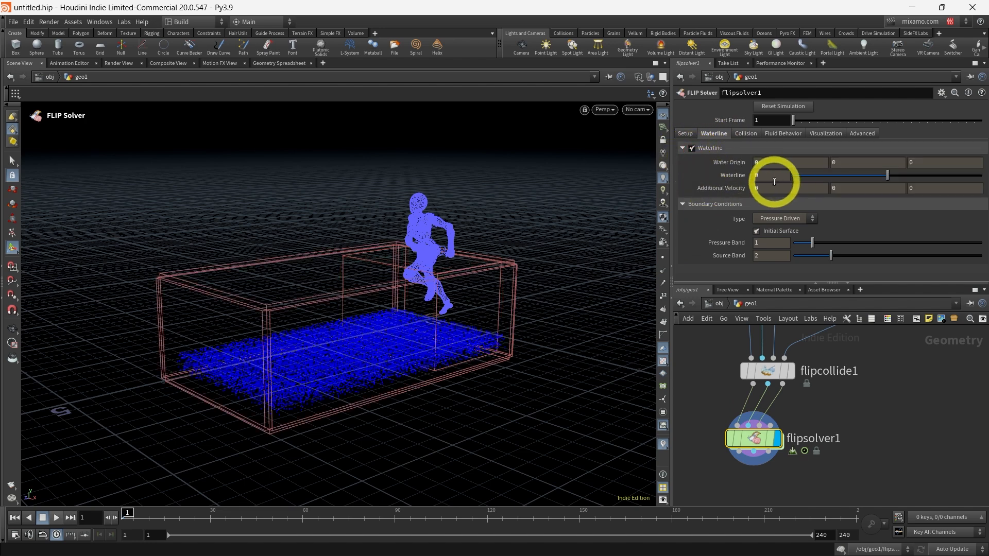
drag(123, 513, 452, 512)
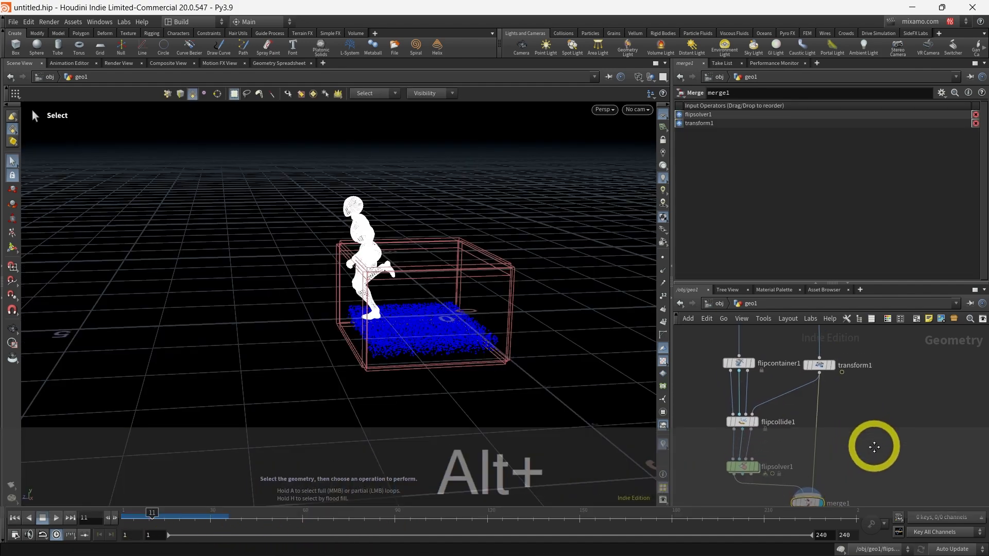
Display the box against the templated character and adjust it to a Z size of about 1.30 and a Z centre of about 1.16.
middle_drag(764, 322, 777, 371)
click(753, 350)
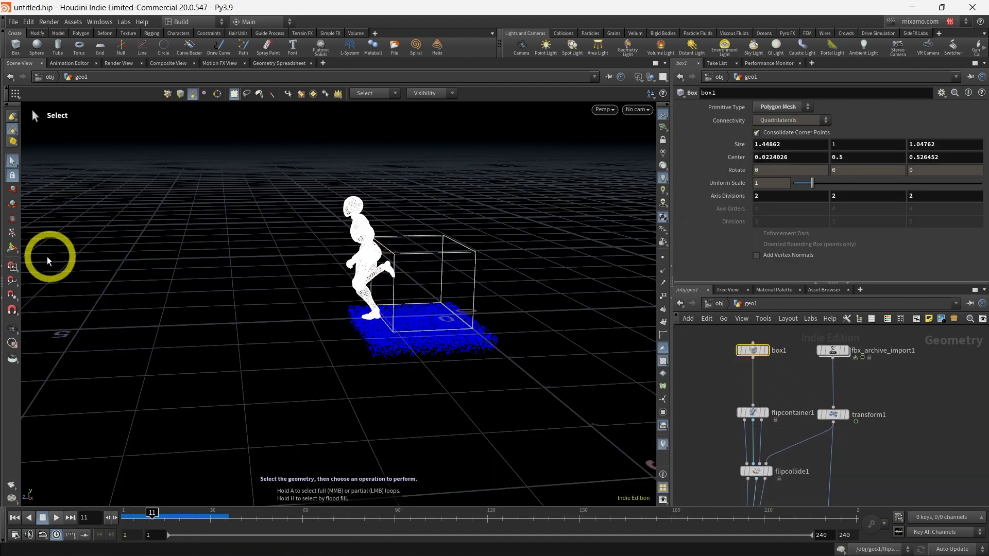
click(12, 249)
mouse_move(365, 283)
mouse_down()
mouse_move(380, 281)
mouse_move(365, 286)
mouse_up()
alt+drag(556, 334, 559, 367)
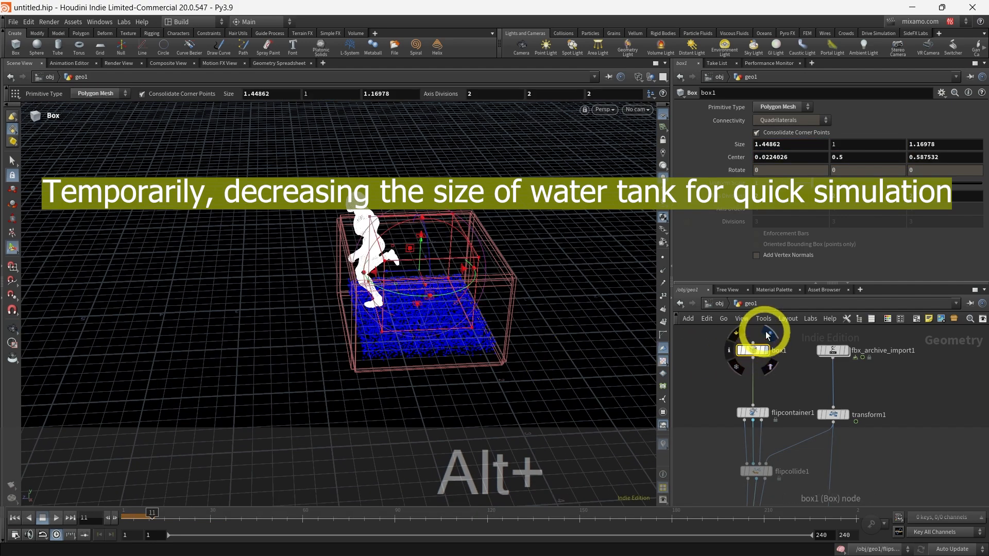
click(768, 335)
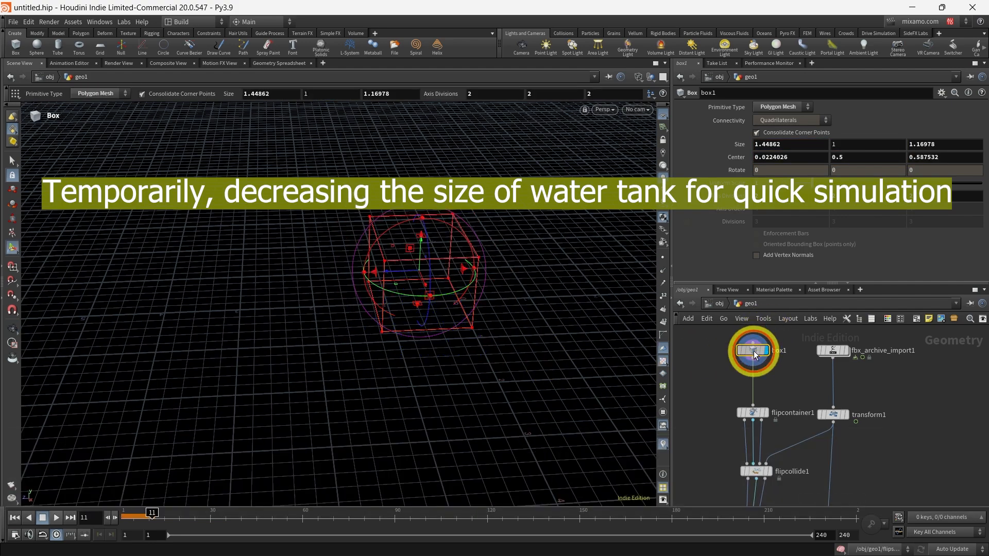
click(842, 415)
alt+scroll(435, 358, up, 4)
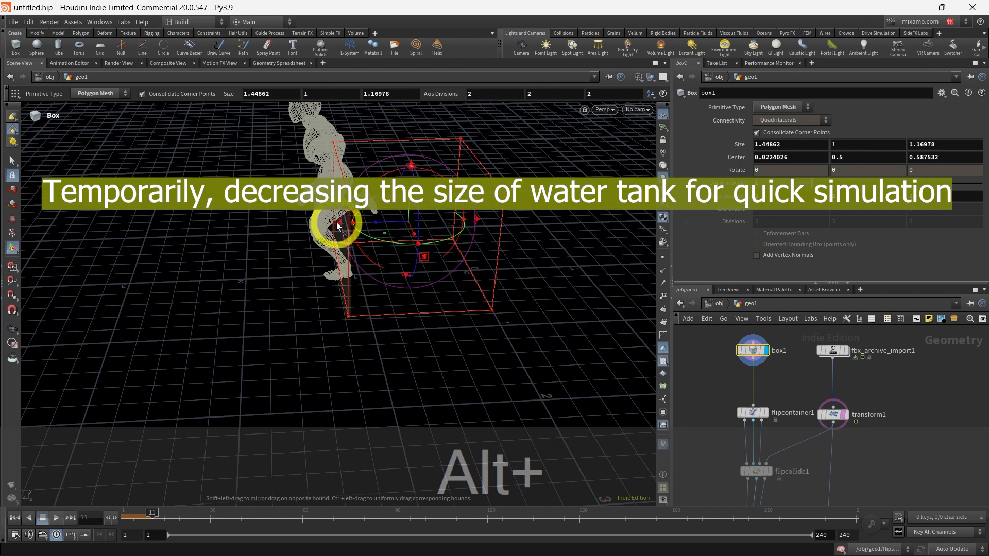
drag(336, 224, 421, 229)
scroll(863, 444, down, 2)
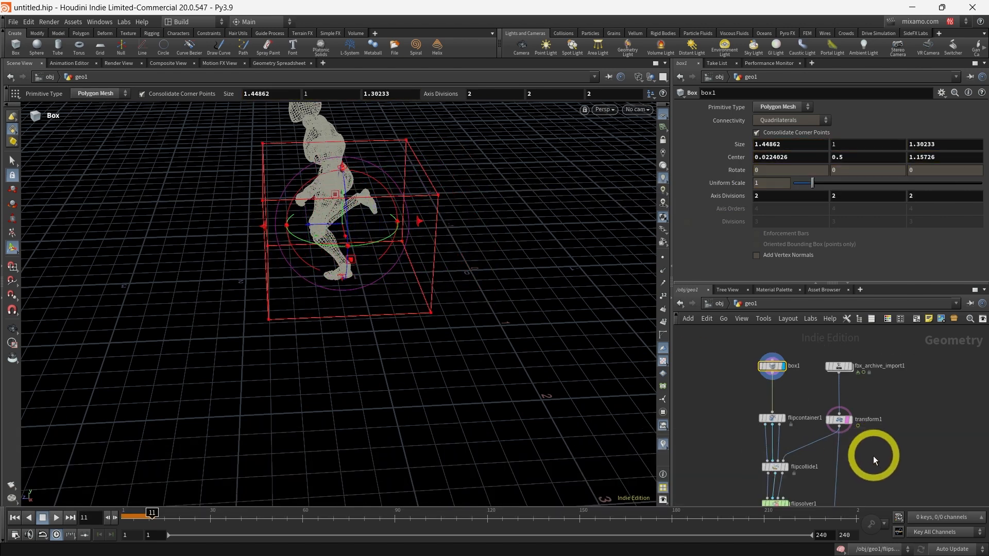
Display the Merge node's result and switch the viewport to the Right view, framing the character and the liquid.
alt+middle_drag(901, 467, 903, 362)
click(841, 427)
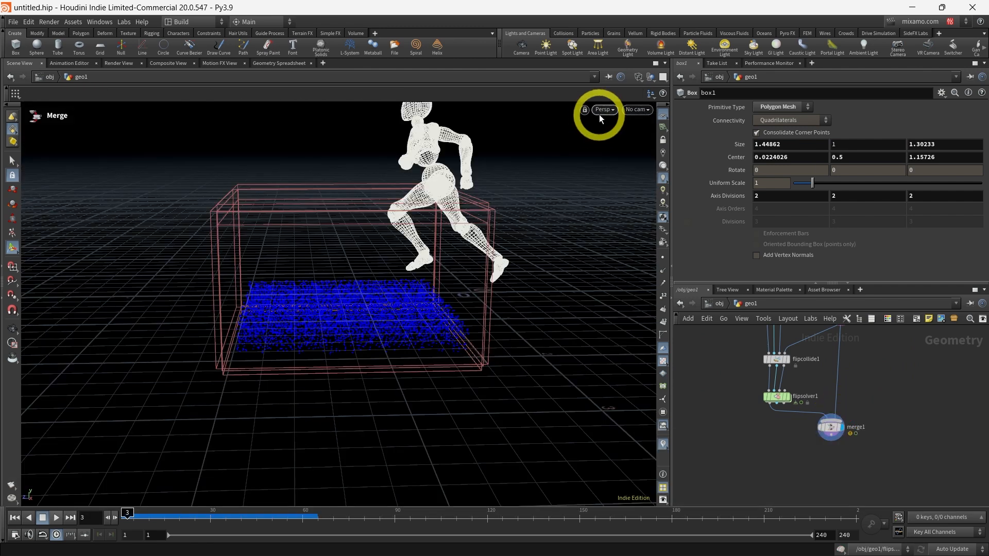
click(604, 109)
mouse_move(613, 131)
click(675, 151)
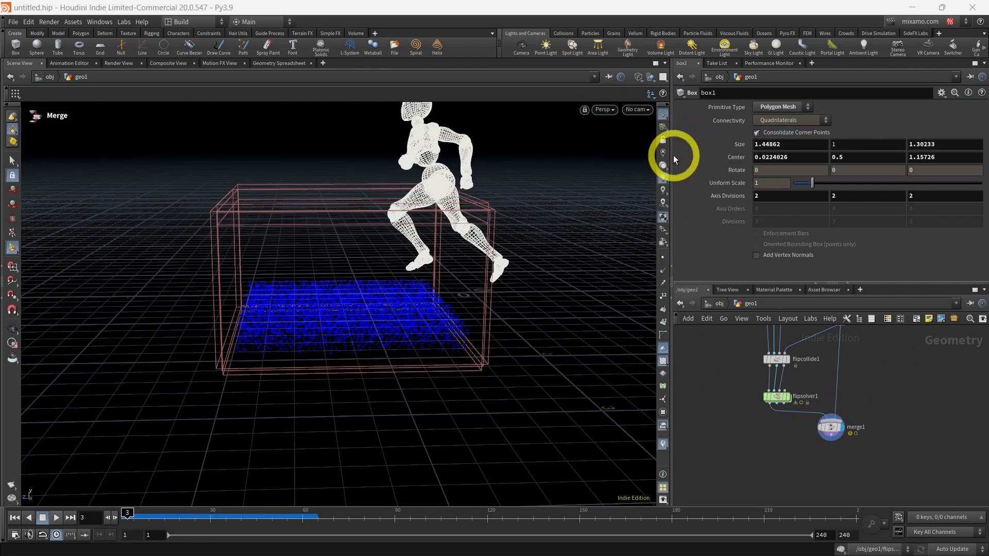
click(603, 110)
mouse_move(652, 133)
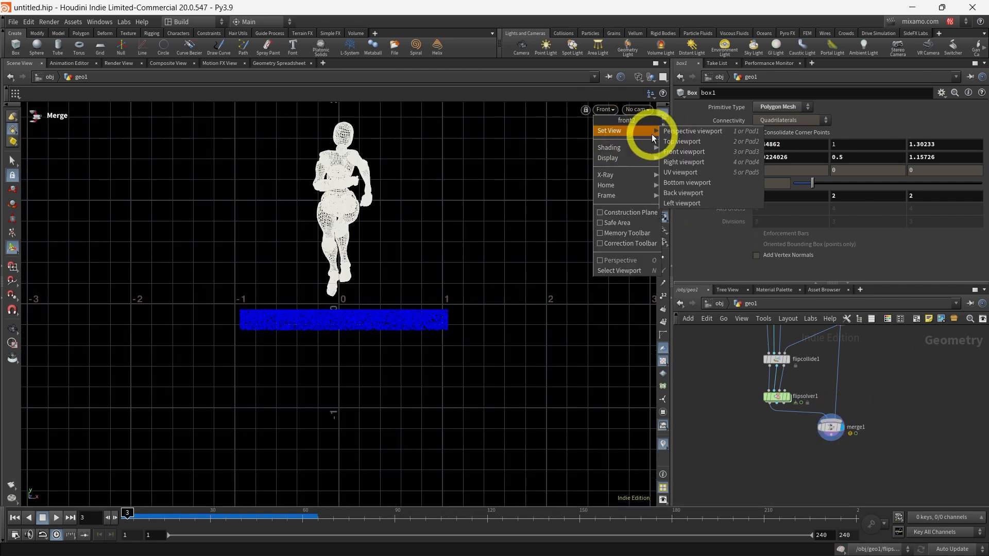
click(676, 162)
alt+middle_drag(422, 370, 455, 424)
alt+right_drag(455, 424, 483, 403)
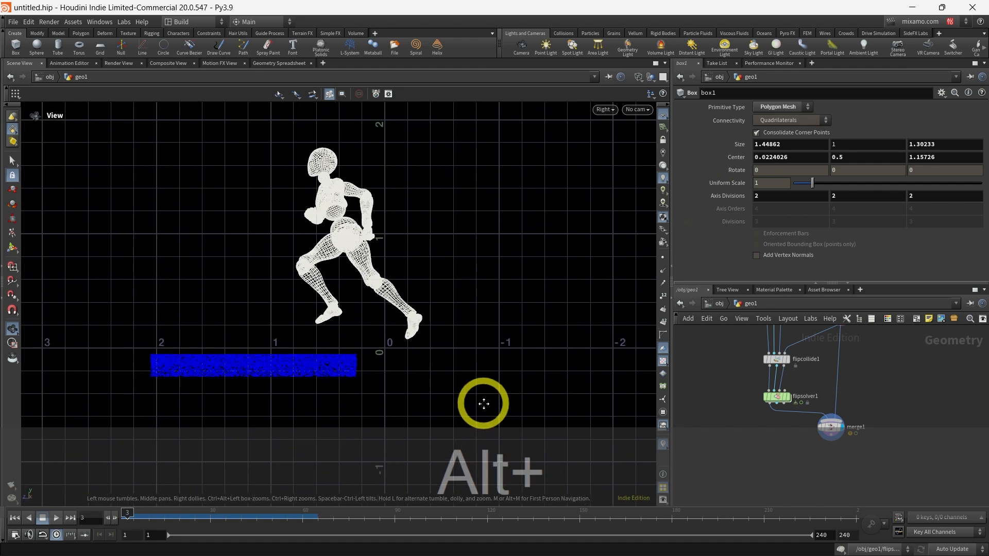
Set the FLIP Solver's waterline to 0.2.
middle_drag(768, 420, 768, 444)
right_drag(768, 444, 797, 421)
click(788, 404)
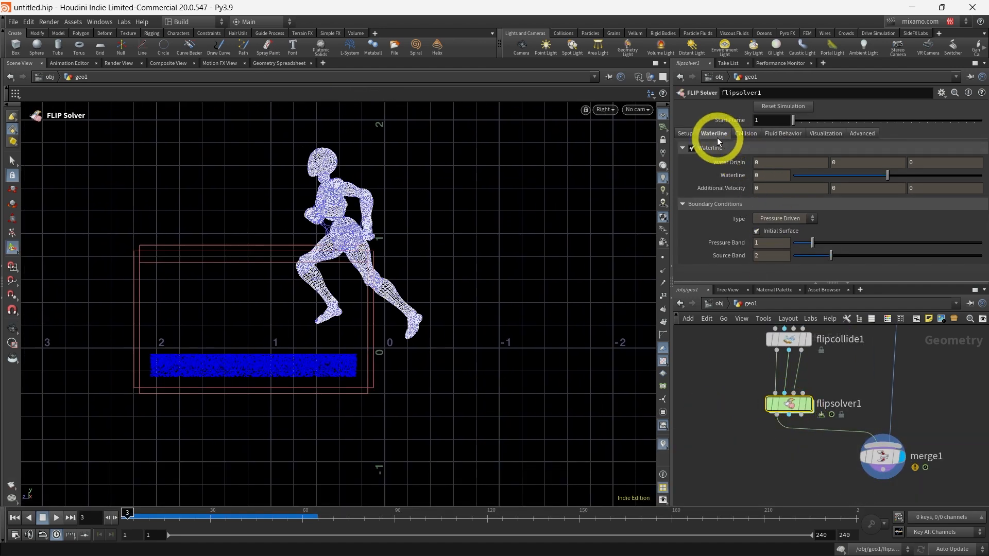
click(758, 176)
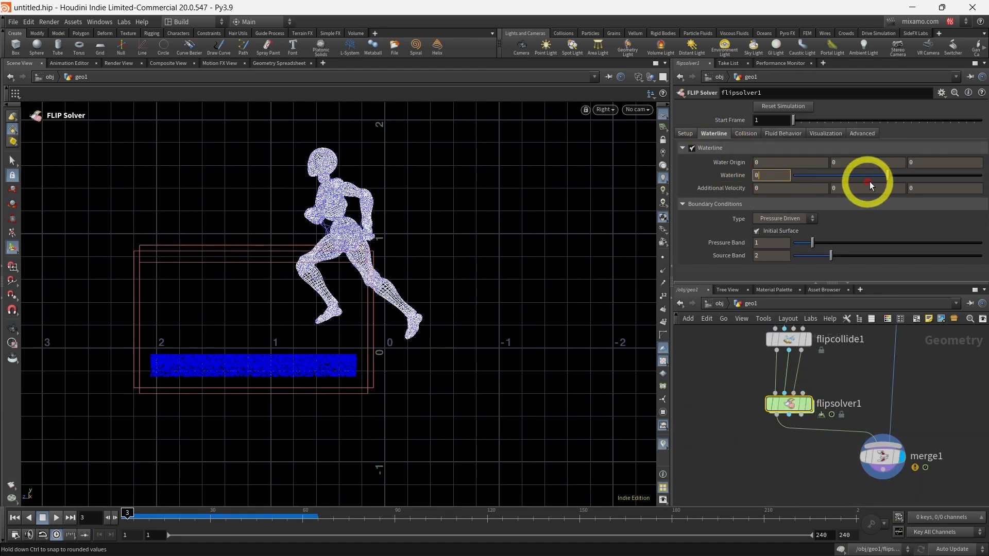
drag(889, 176, 895, 174)
click(786, 176)
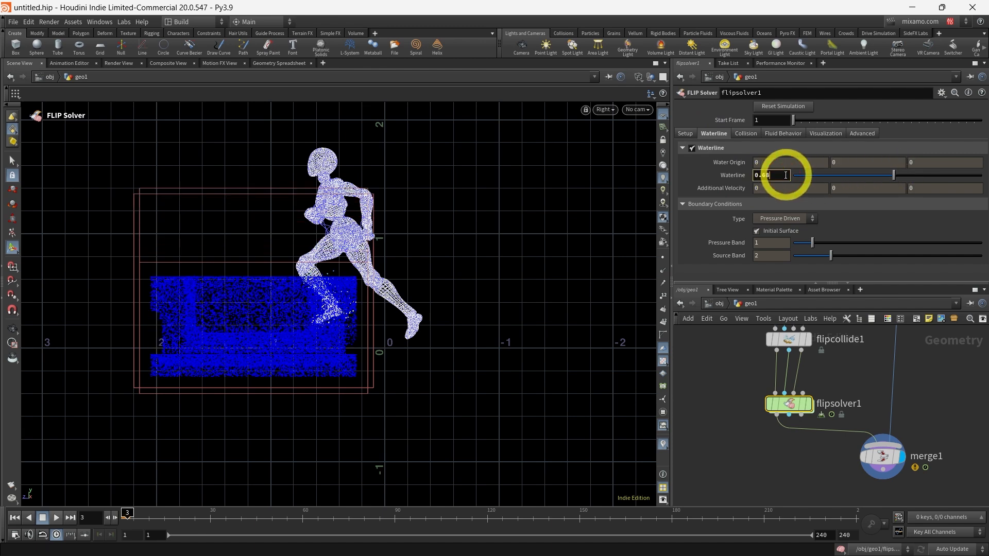
key(BackSpace)
key(BackSpace)
text(2)
key(Return)
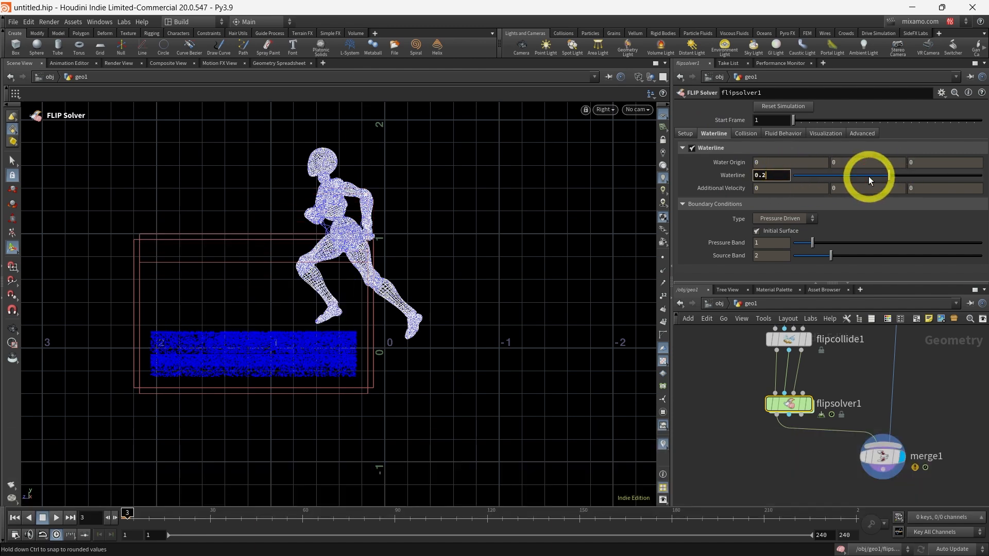
Set the FLIP Solver's waterline to 0.4, scrub the timeline to test the splash, and return to frame 1.
key(BackSpace)
text(4)
key(Return)
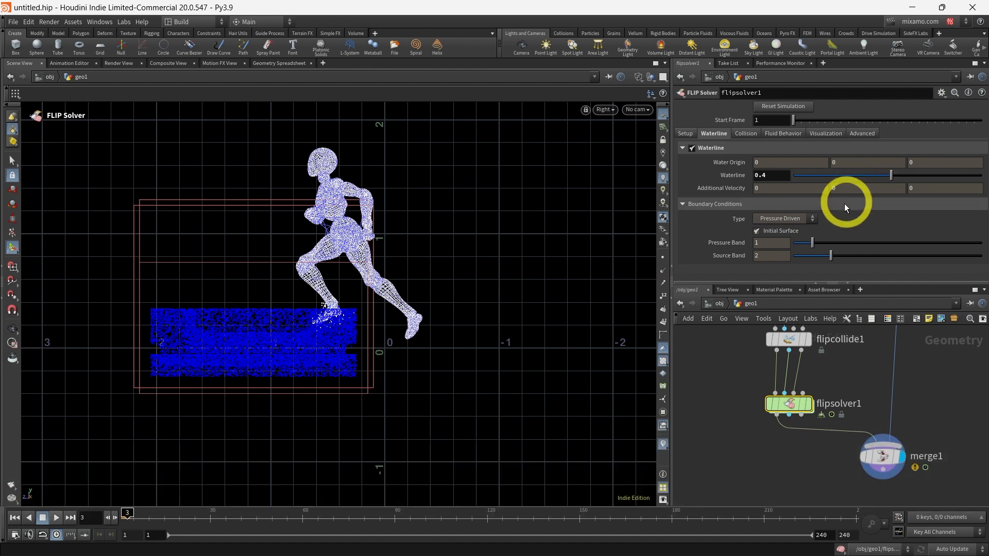
drag(133, 513, 265, 512)
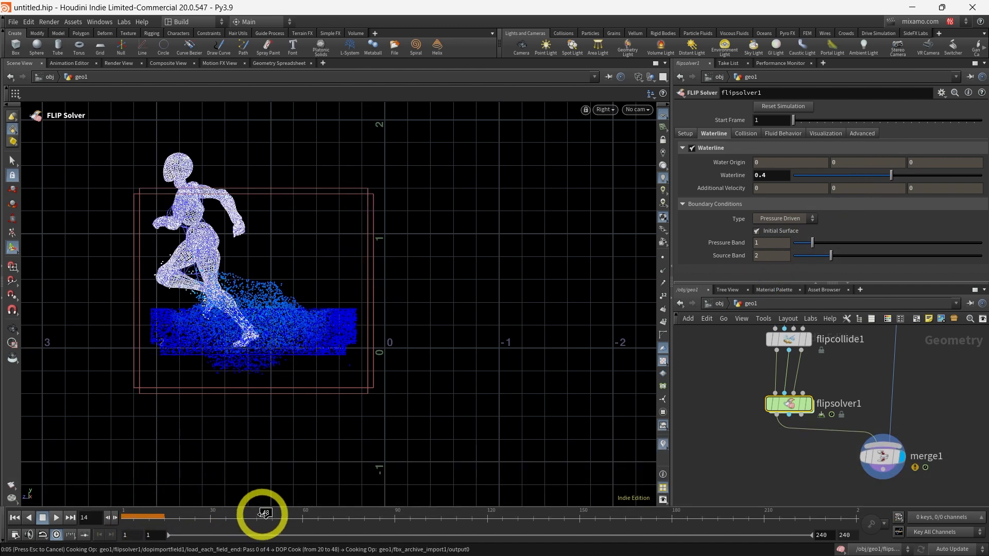
key(Escape)
drag(155, 518, 124, 518)
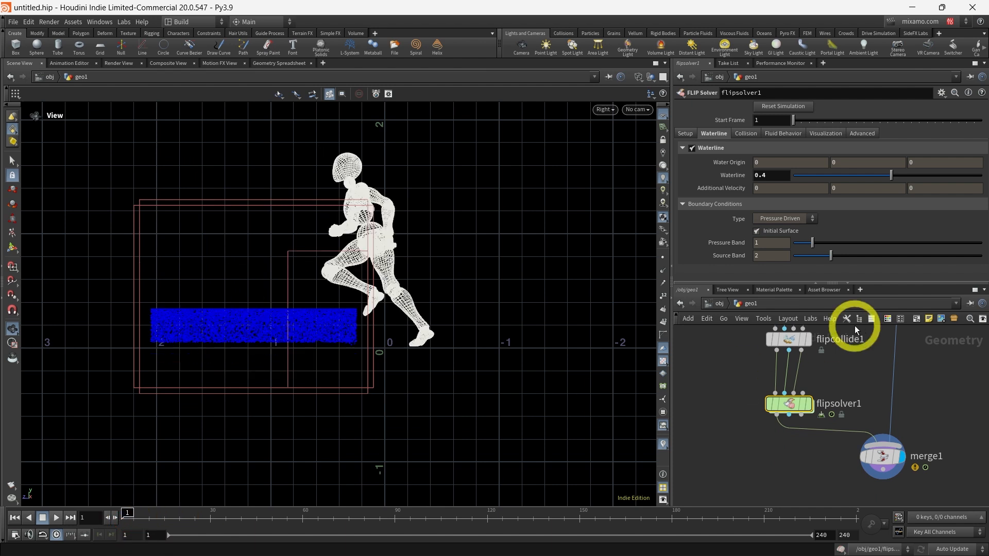
Set the FLIP Solver's waterline to 0.3.
key(BackSpace)
text(3)
key(Return)
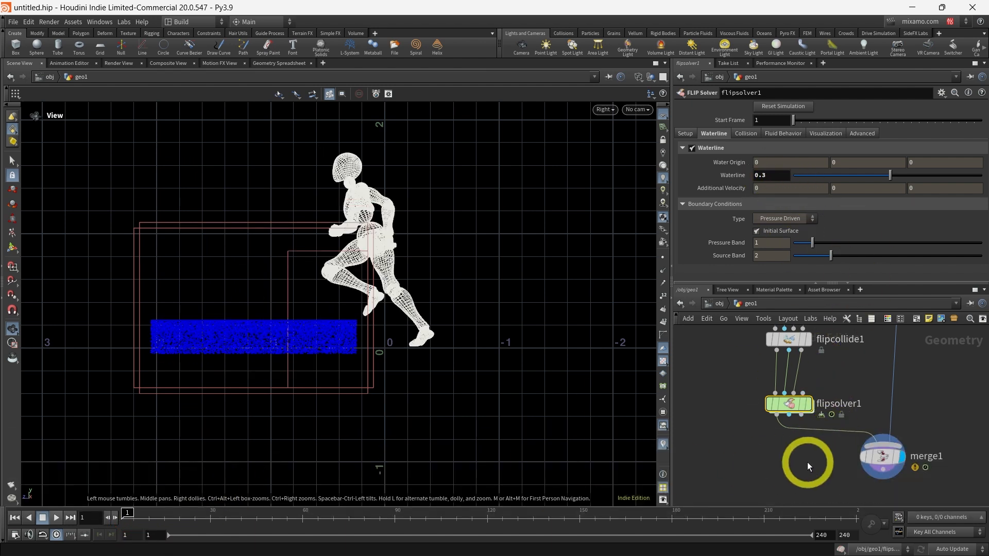
Turn off Points as Spheres in the FLIP Solver's particle visualization settings.
middle_drag(797, 470, 773, 510)
mouse_move(821, 408)
middle_down()
mouse_move(776, 460)
mouse_move(832, 441)
middle_up()
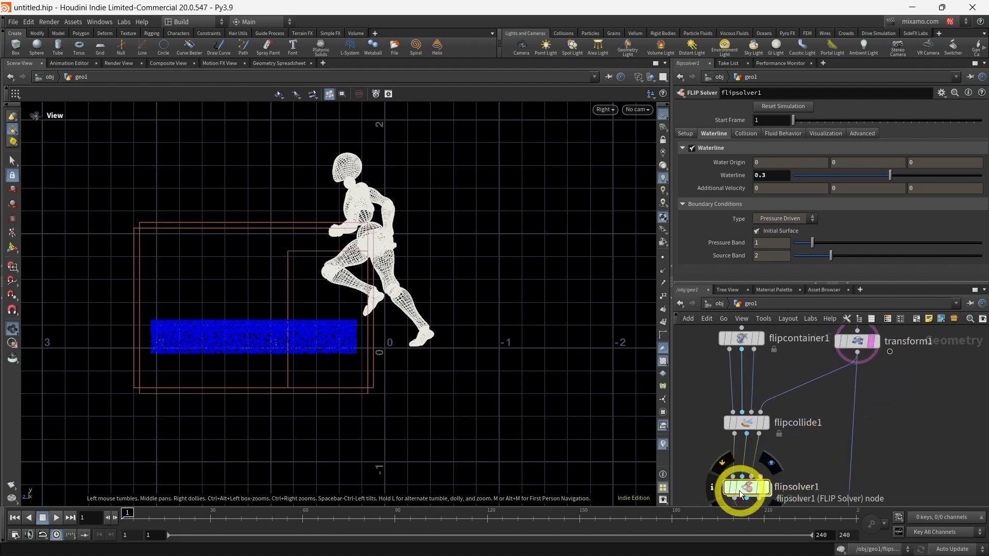
click(828, 133)
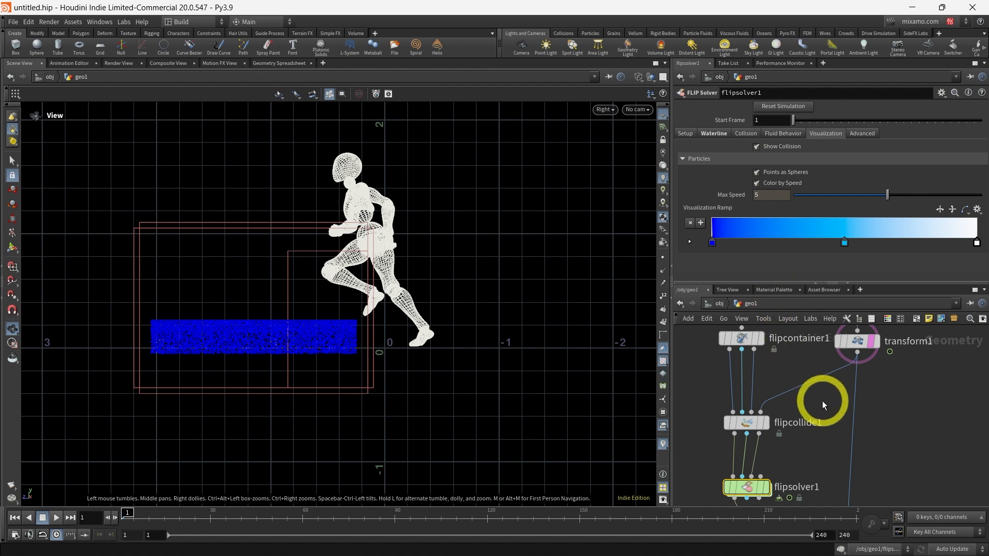
click(757, 172)
Turn off Surface Collide on the FLIP Collide node.
middle_drag(837, 426, 845, 410)
click(752, 406)
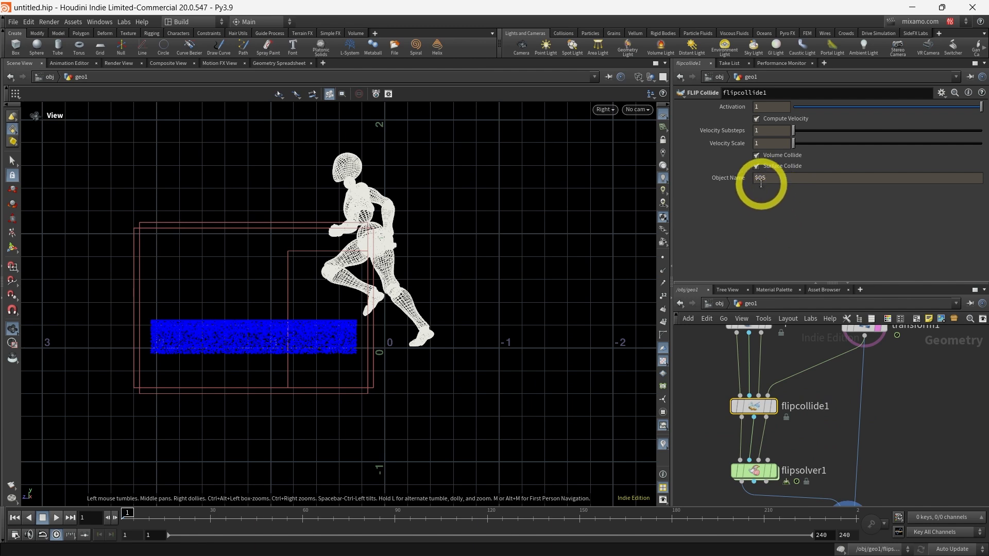
click(757, 166)
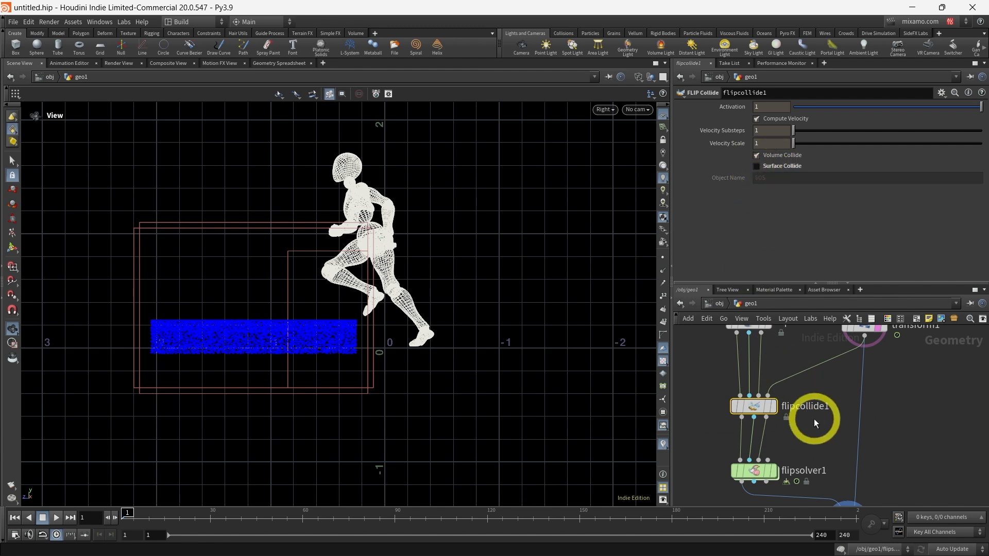
Play back the simulation, switch the viewport to the perspective view, and jump back to the early frames to inspect the liquid.
click(57, 518)
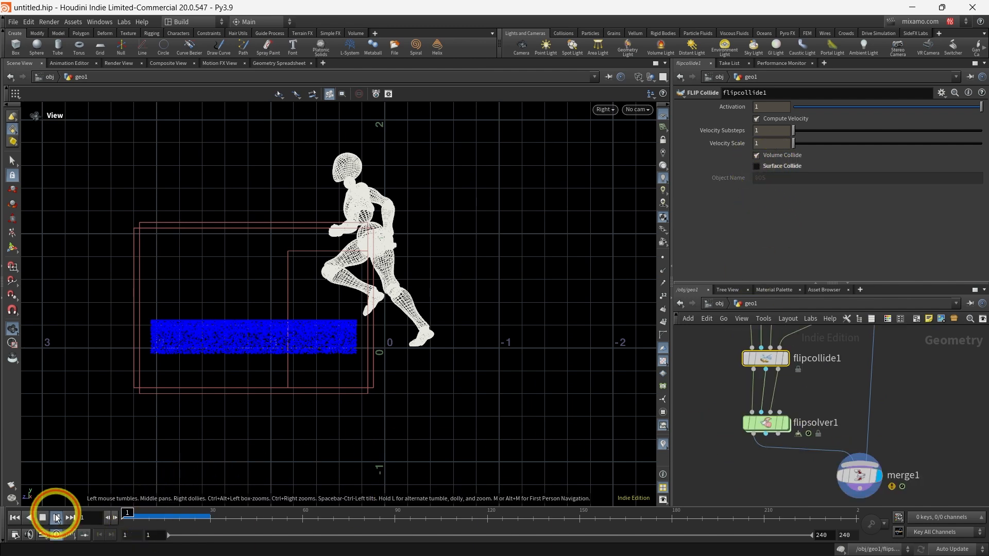
click(57, 518)
click(605, 109)
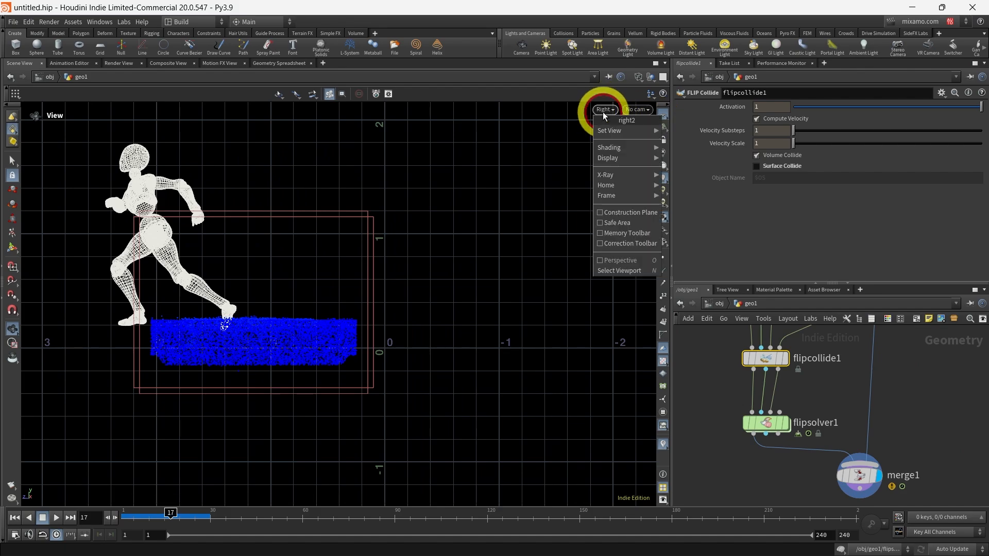
mouse_move(610, 130)
click(670, 132)
click(132, 514)
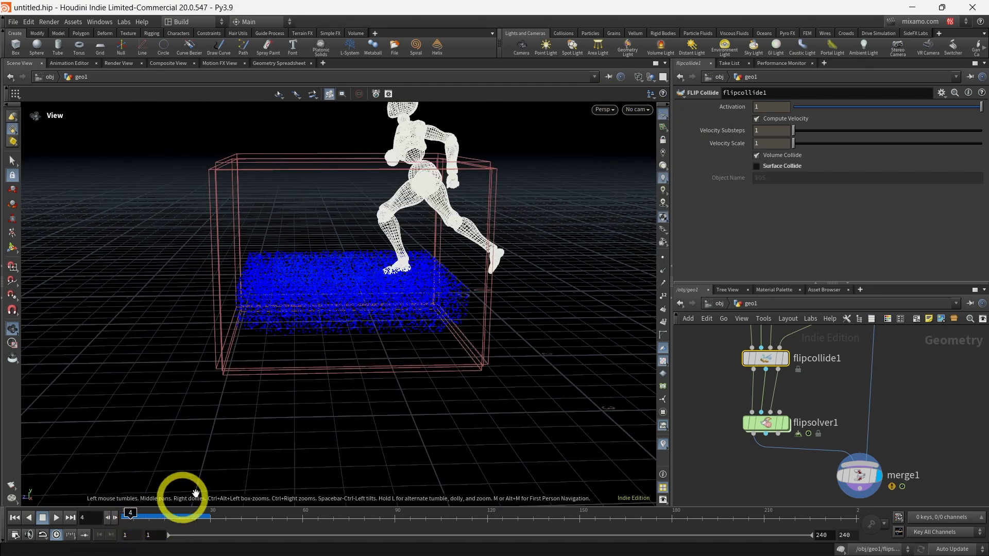
Orbit to a raised corner view of the container and replay the simulation from the first frame.
alt+drag(195, 494, 486, 362)
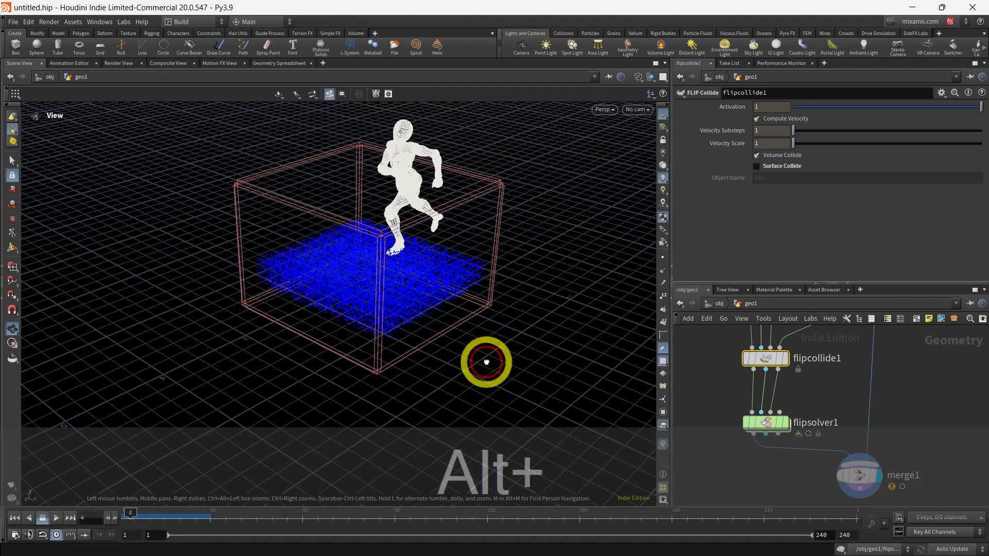
click(112, 519)
click(57, 518)
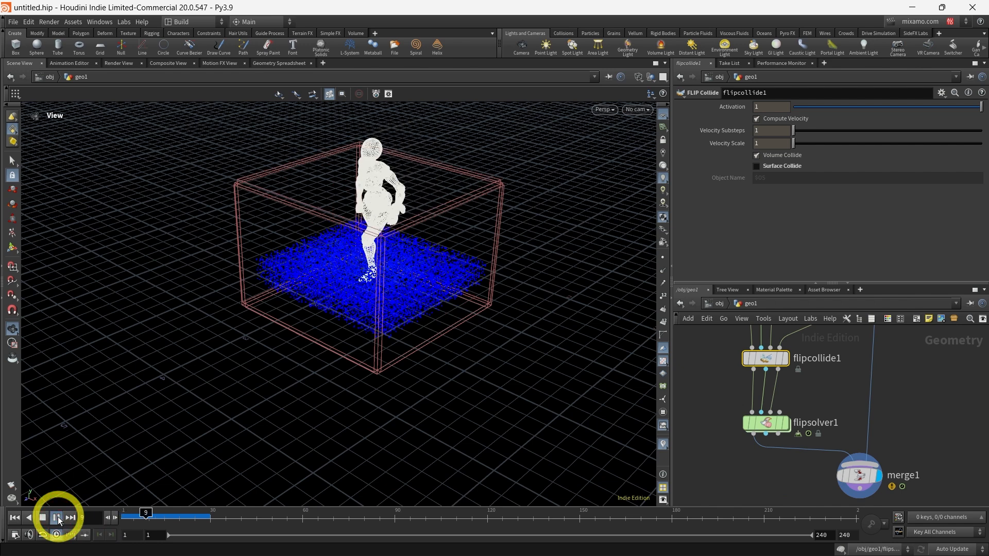
Set the FLIP Container's Particle Separation to 0.01.
middle_drag(828, 394, 833, 460)
middle_drag(858, 333, 861, 439)
click(770, 446)
click(773, 106)
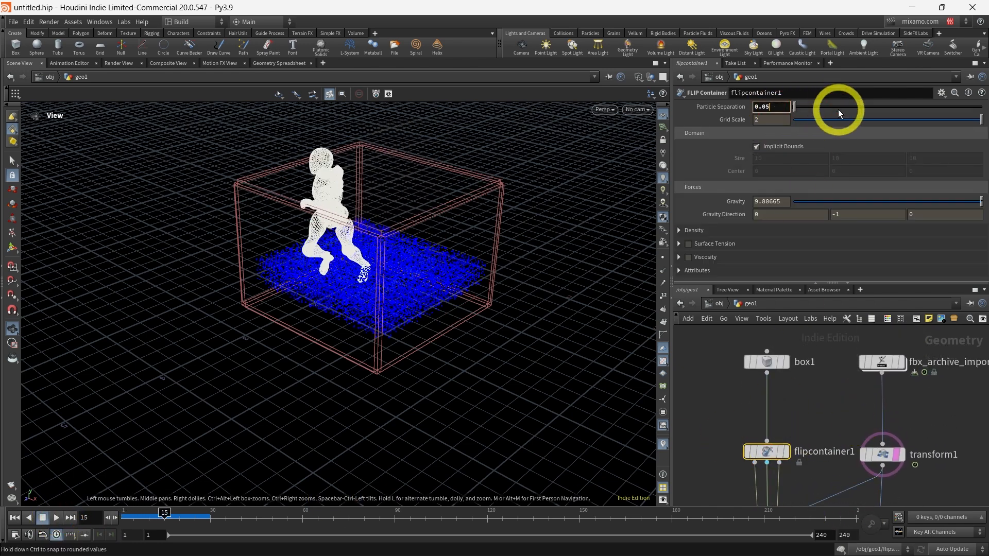
key(BackSpace)
text(1)
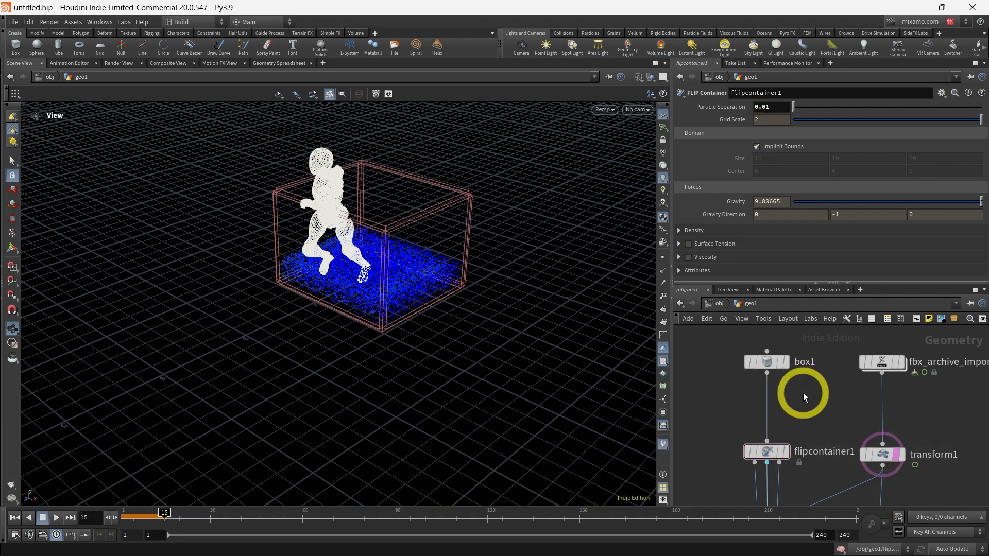
Play back the simulation with the finer particles from frame 1, stop it, and return to the first frame.
middle_drag(824, 420, 822, 334)
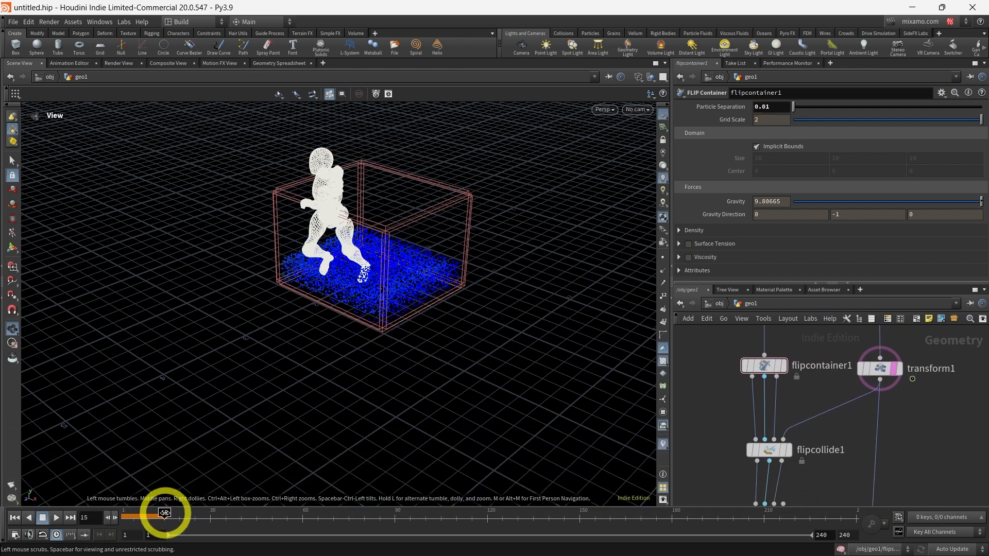
drag(164, 512, 113, 516)
click(56, 517)
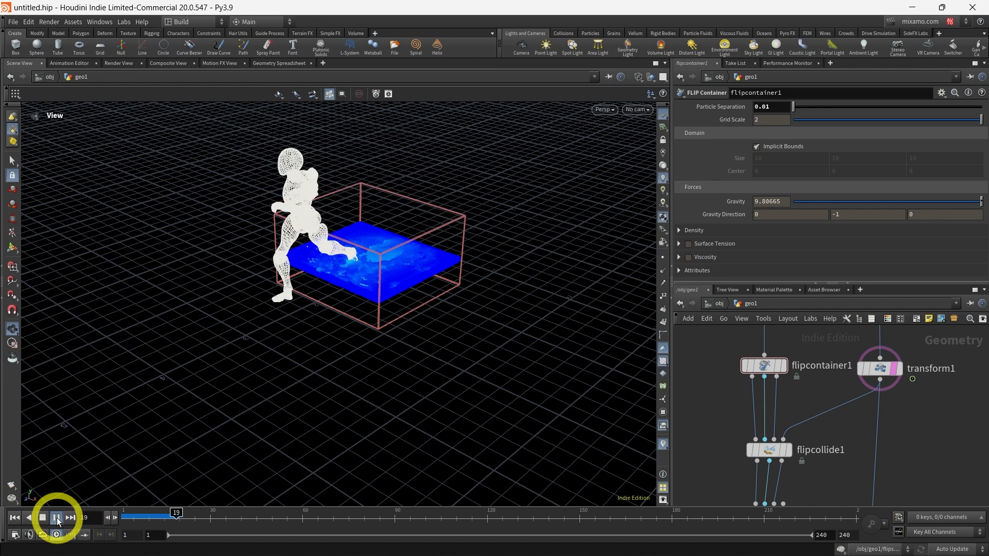
click(56, 518)
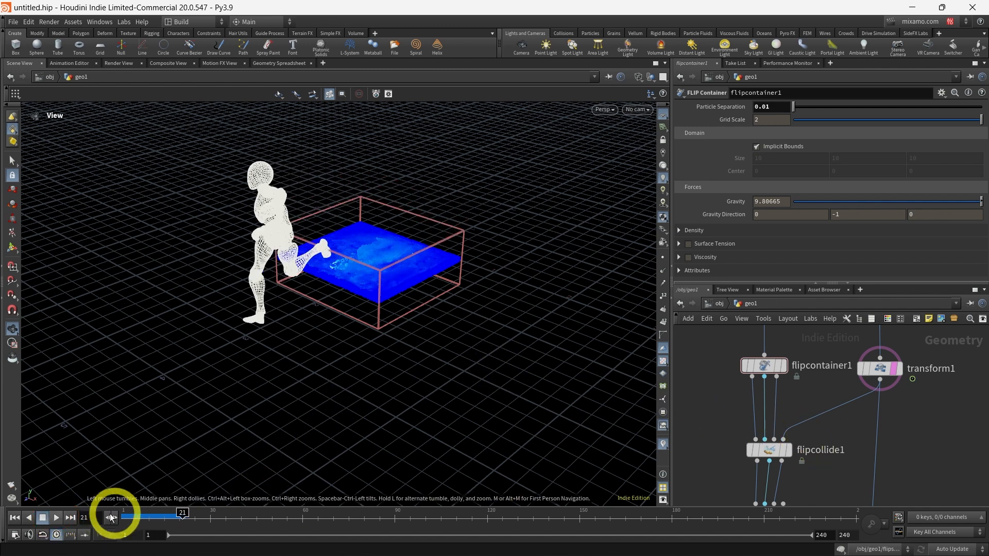
drag(183, 512, 106, 514)
Change the FLIP Solver's Velocity Transfer to FLIP (Splashy) in its fluid behavior settings.
middle_drag(821, 462, 814, 406)
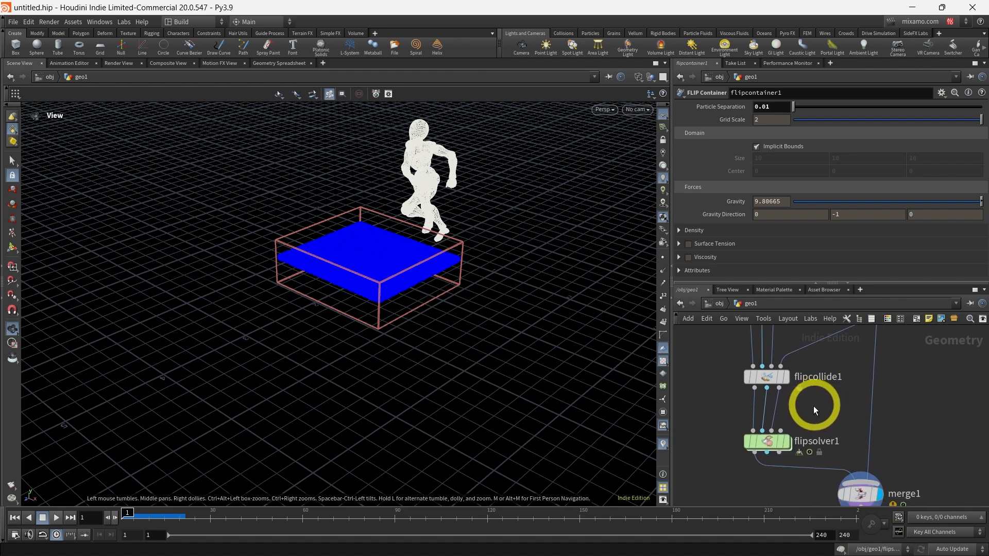
click(766, 442)
click(827, 134)
click(784, 134)
click(772, 148)
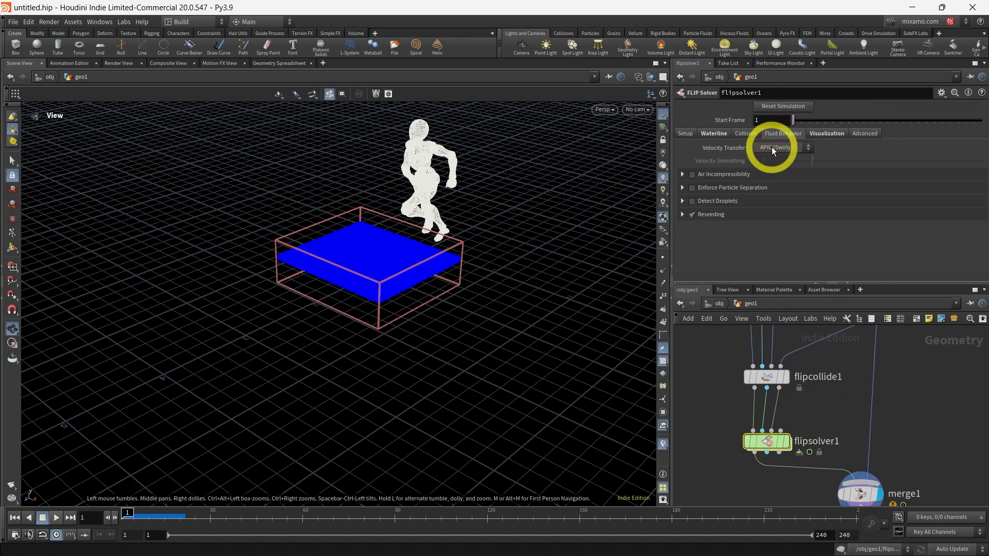
click(772, 158)
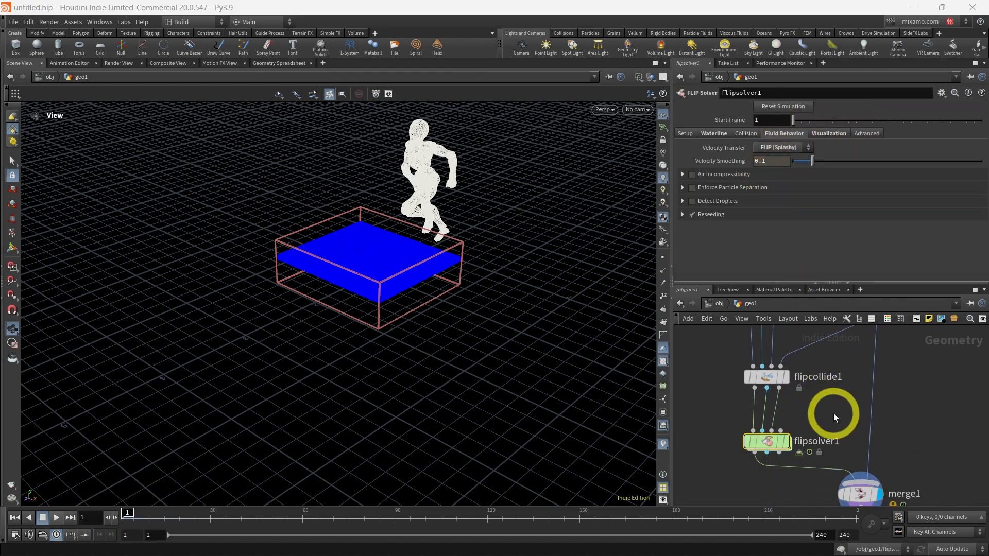
Turn off Show Collision in the FLIP Solver's visualization settings.
click(833, 134)
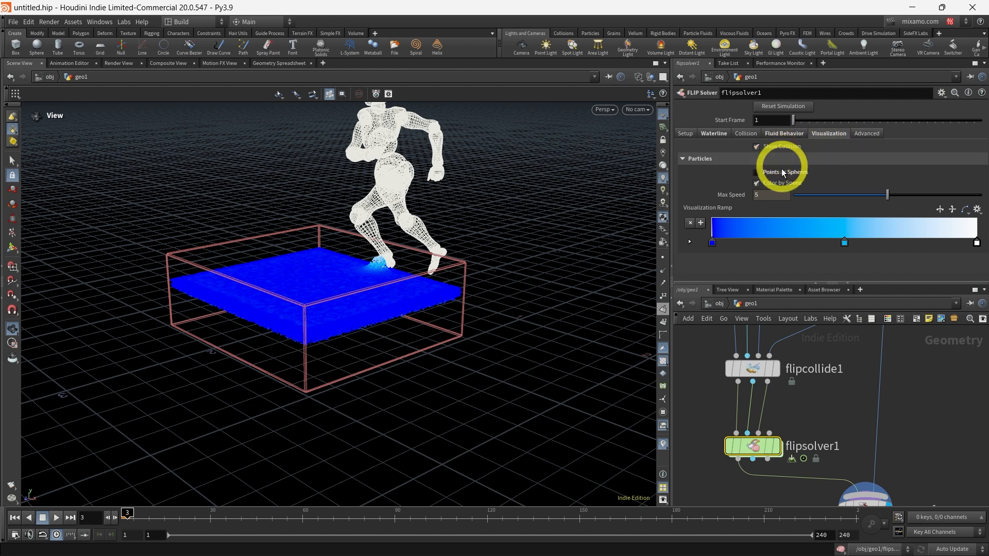
click(758, 146)
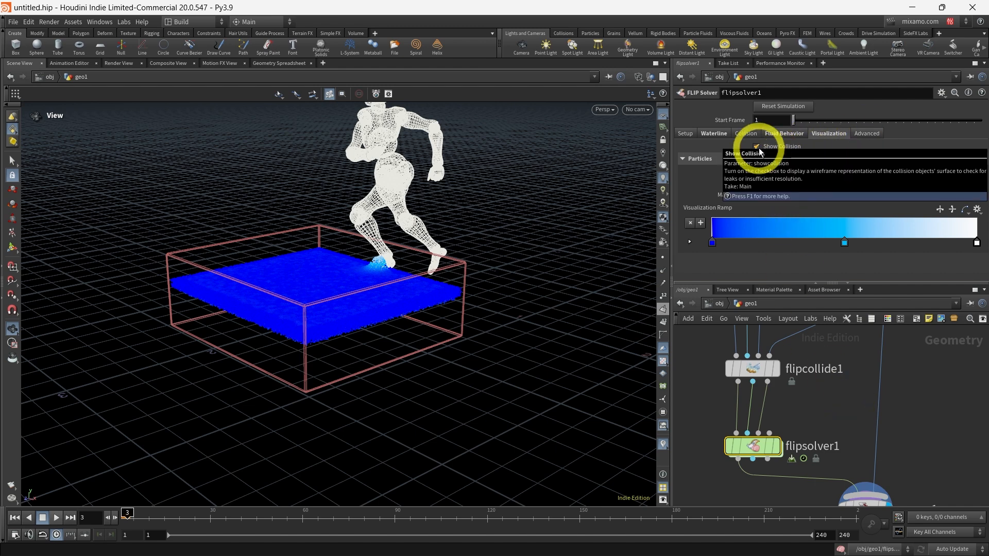
scroll(846, 430, down, 2)
middle_drag(846, 430, 832, 379)
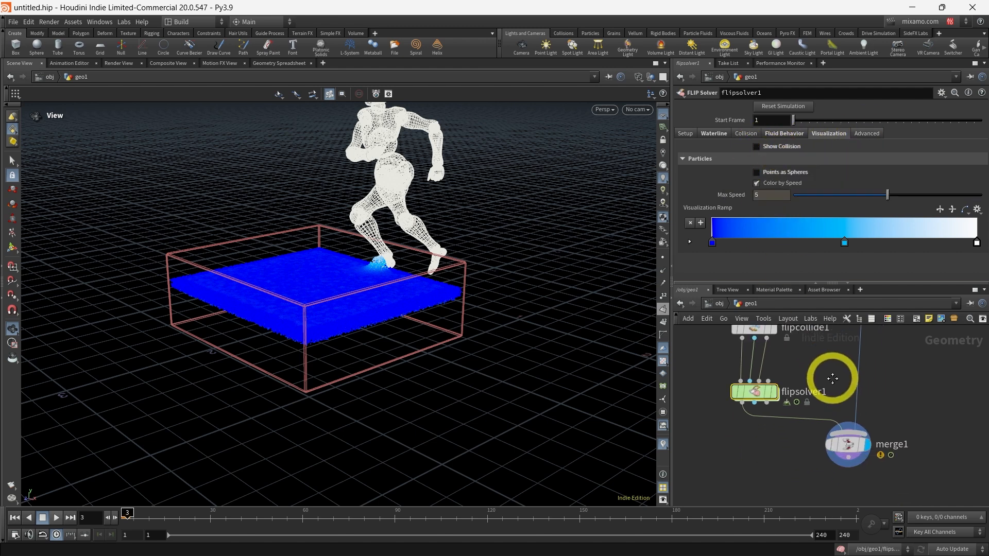
mouse_move(911, 409)
middle_down()
mouse_move(899, 435)
mouse_move(897, 397)
middle_up()
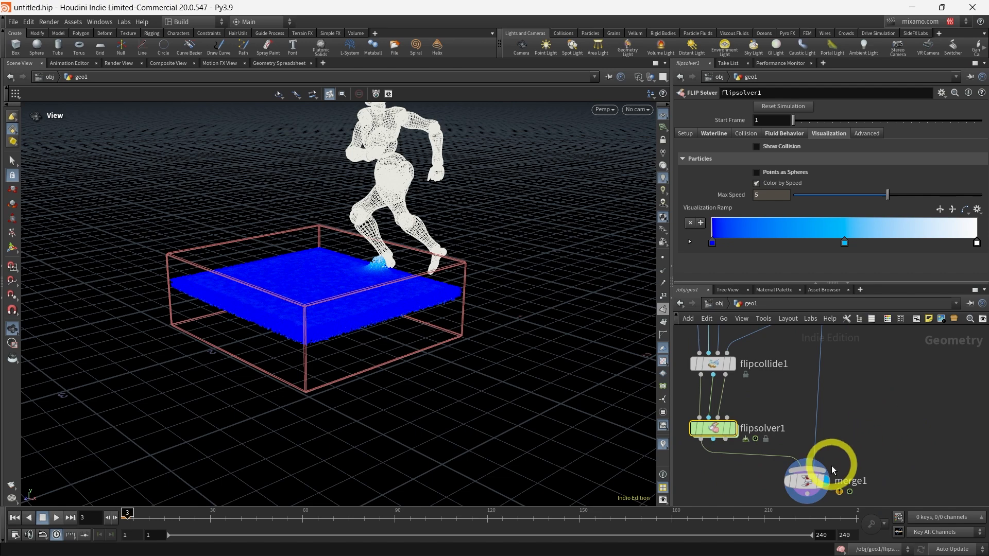
Select the merge node, return to frame 1, and set the viewport shading to Smooth Wire Shaded.
click(819, 477)
click(125, 514)
click(637, 94)
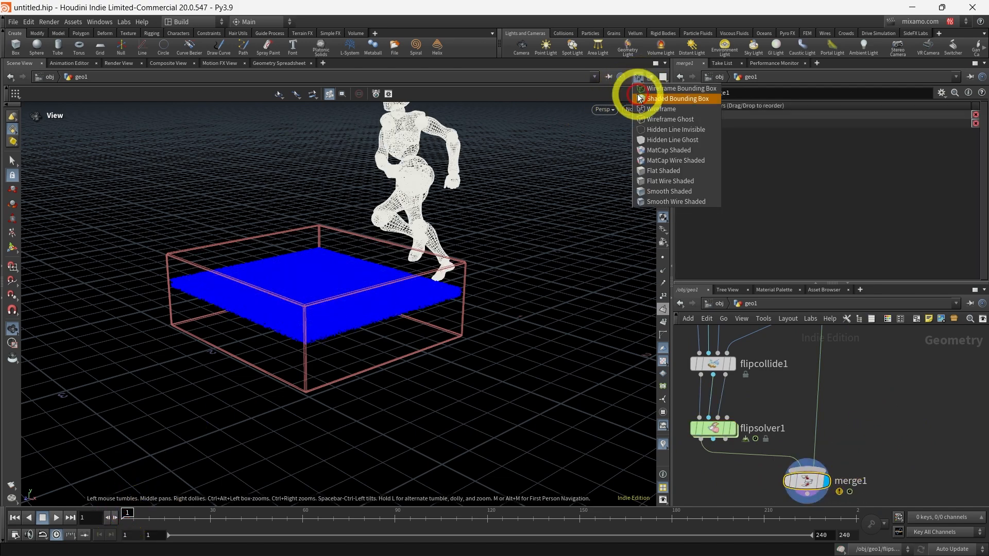
click(661, 190)
click(639, 78)
click(659, 203)
Play the first frames of the splash with the shaded character, keeping Smooth Wire Shaded, and return to frame 1.
click(56, 518)
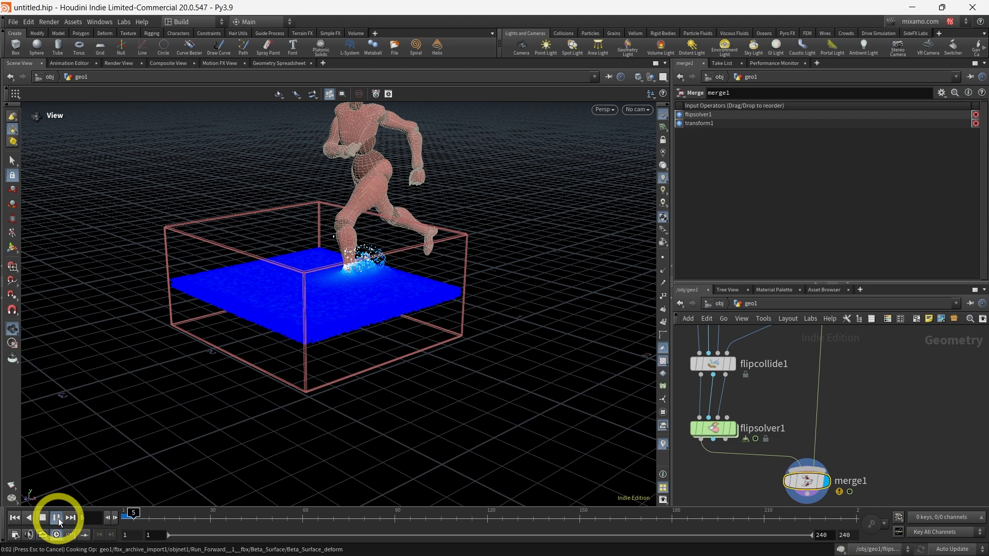
click(639, 79)
click(652, 203)
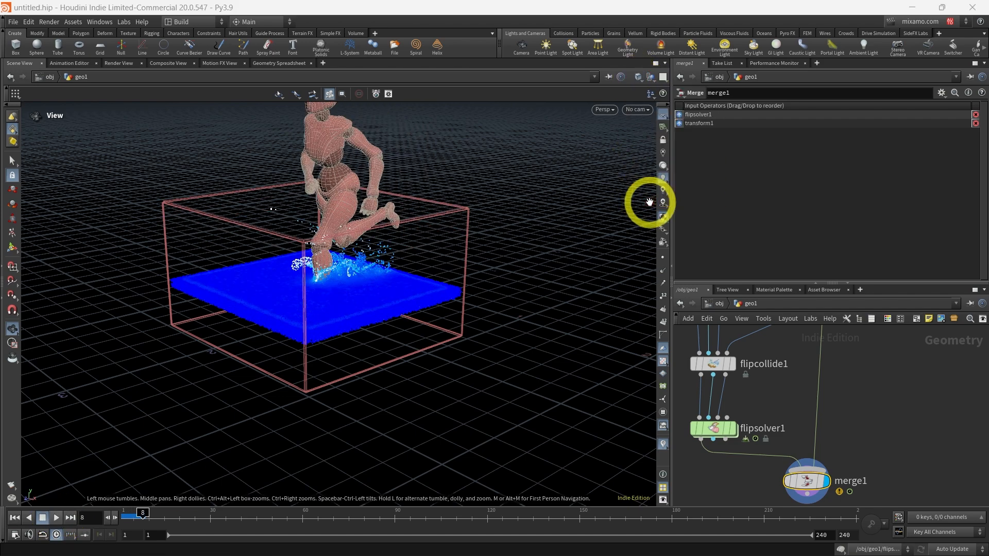
click(142, 514)
drag(142, 514, 126, 514)
Try a Velocity Scale of 3 on the FLIP Collide node and play back the resulting splash.
click(856, 376)
click(814, 379)
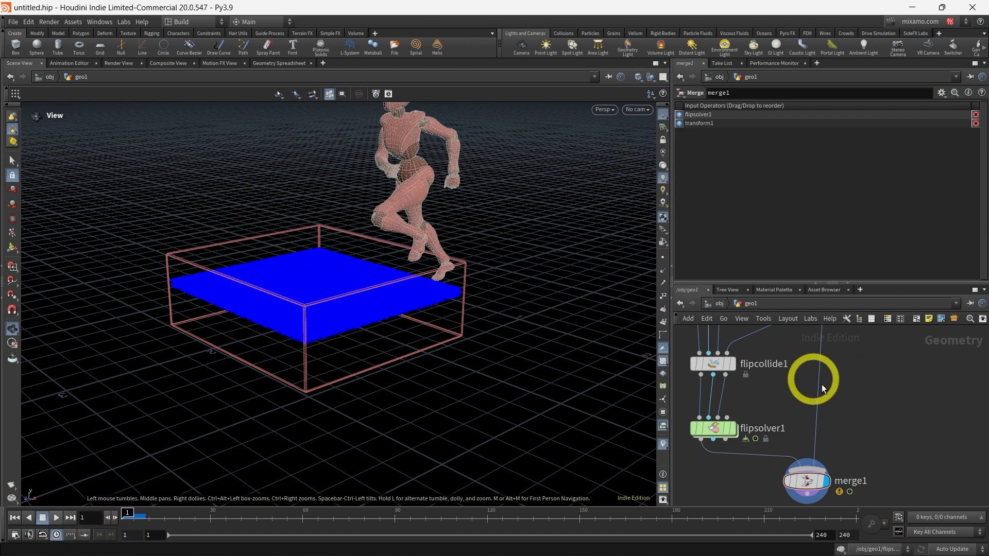
click(725, 389)
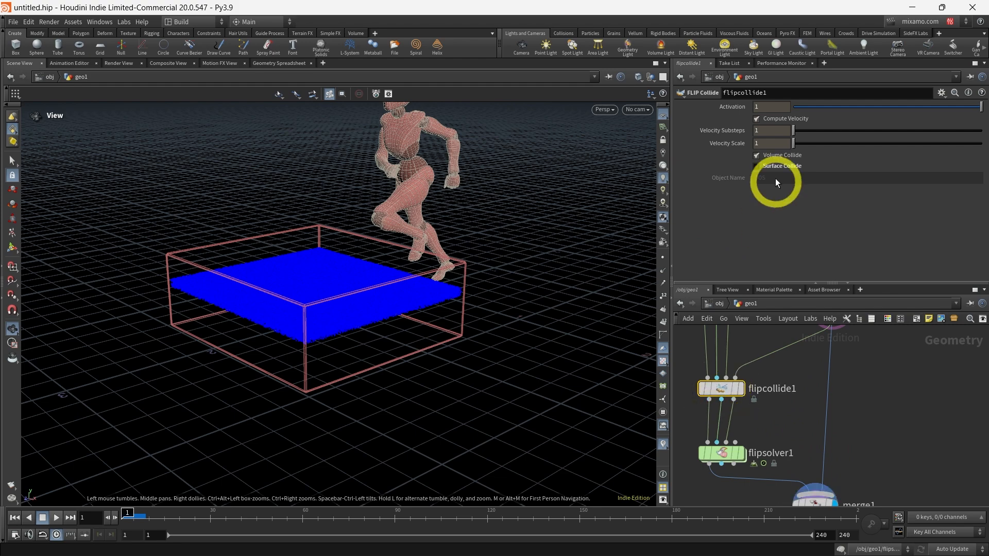
text(3)
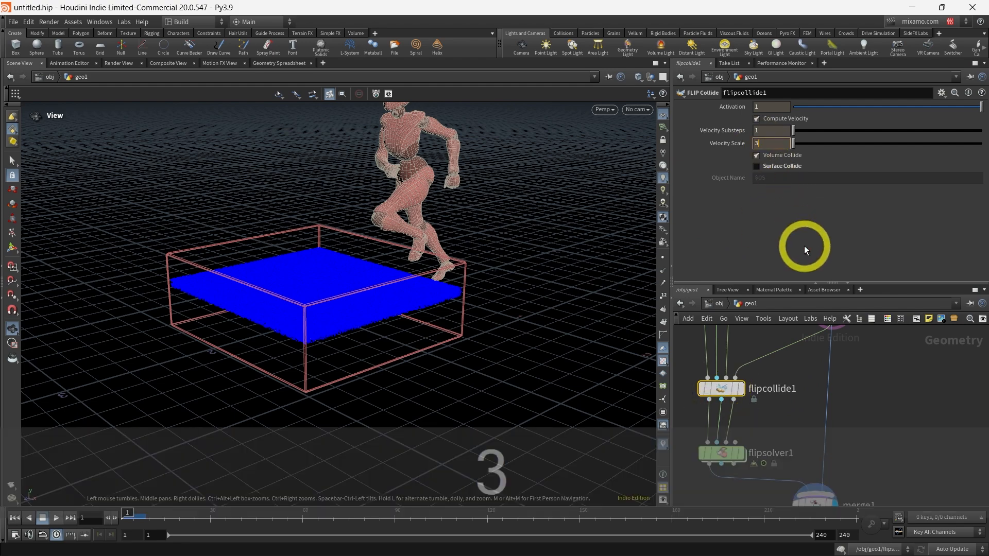
click(56, 517)
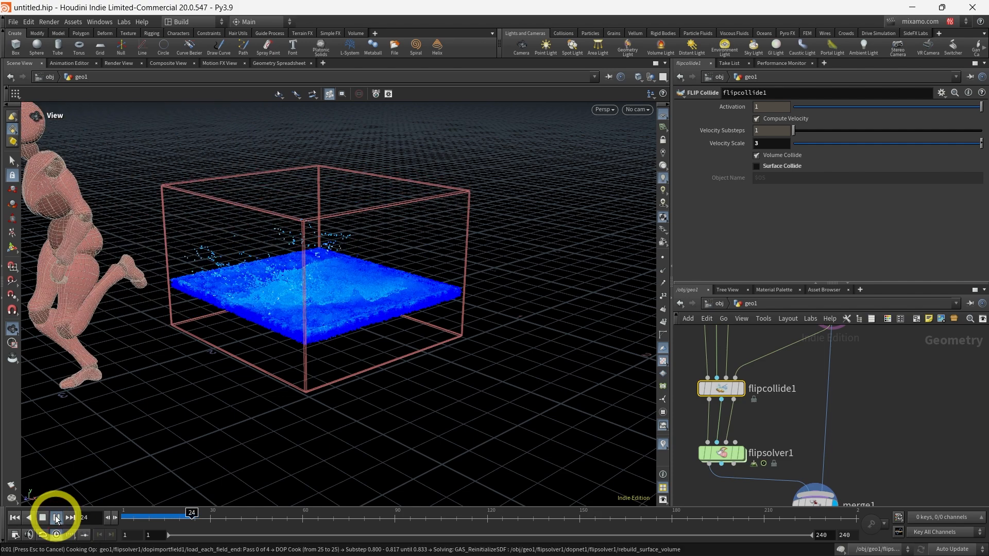
Set the FLIP Collide node's Velocity Scale to 2.
click(766, 143)
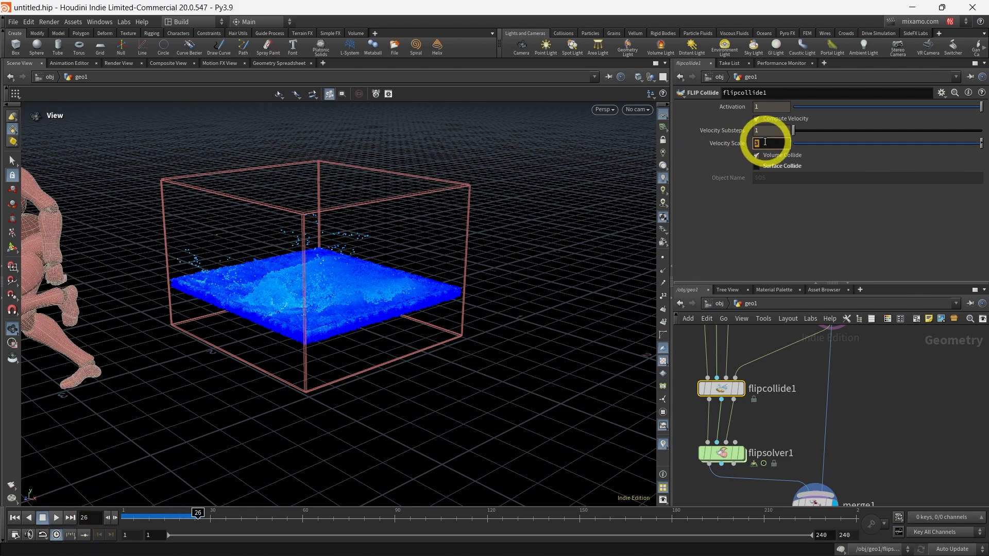
text(2)
key(Return)
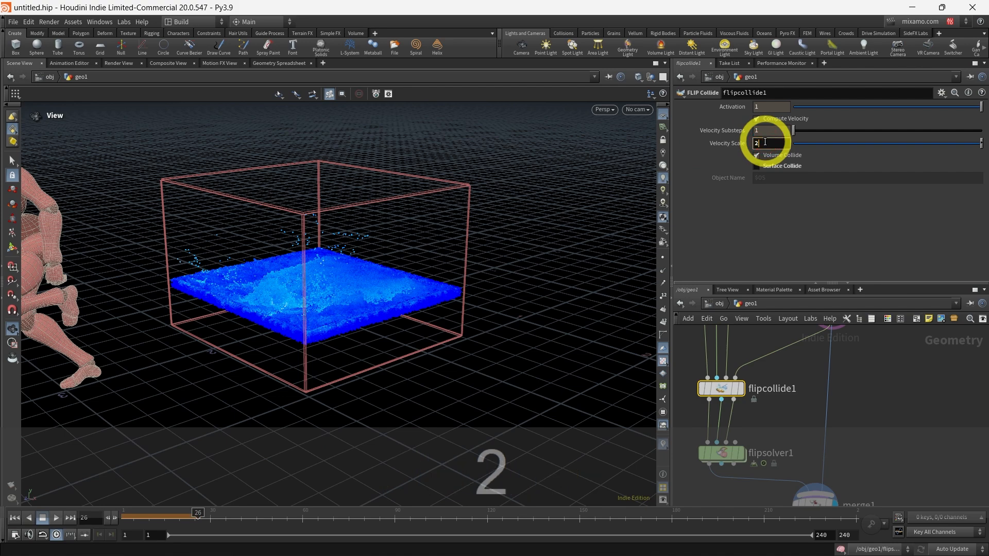
Replay the simulation from frame 1 to check the splash at the new velocity scale.
drag(197, 514, 126, 516)
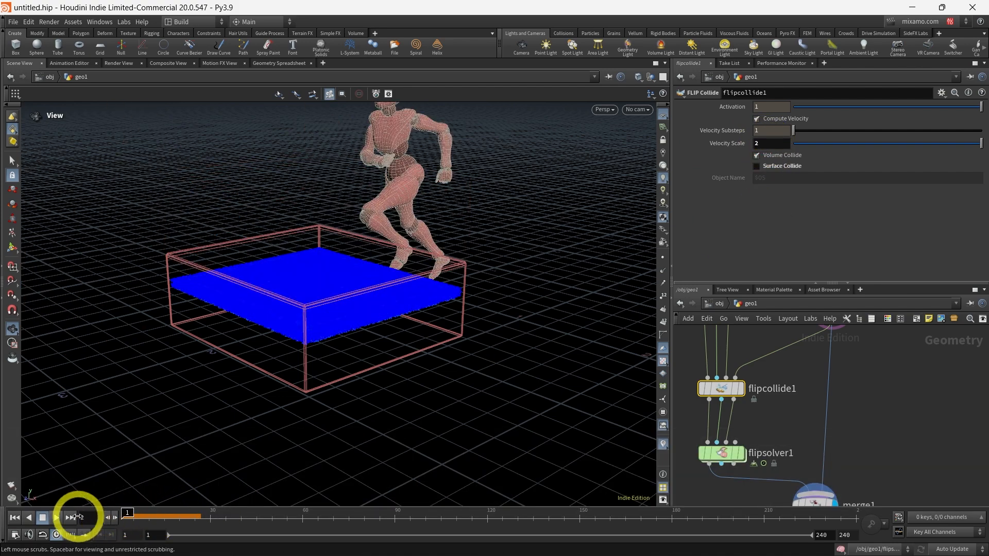
click(56, 518)
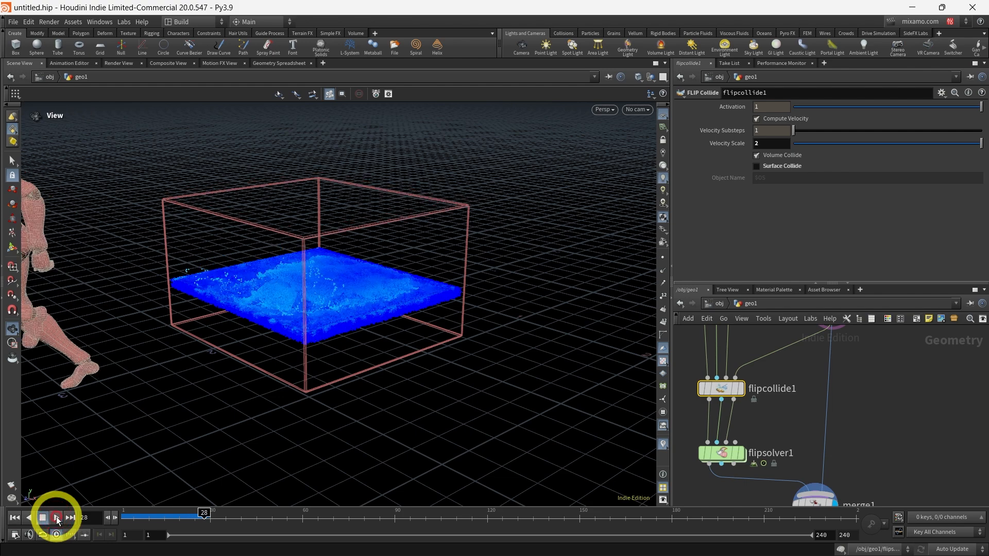
click(776, 245)
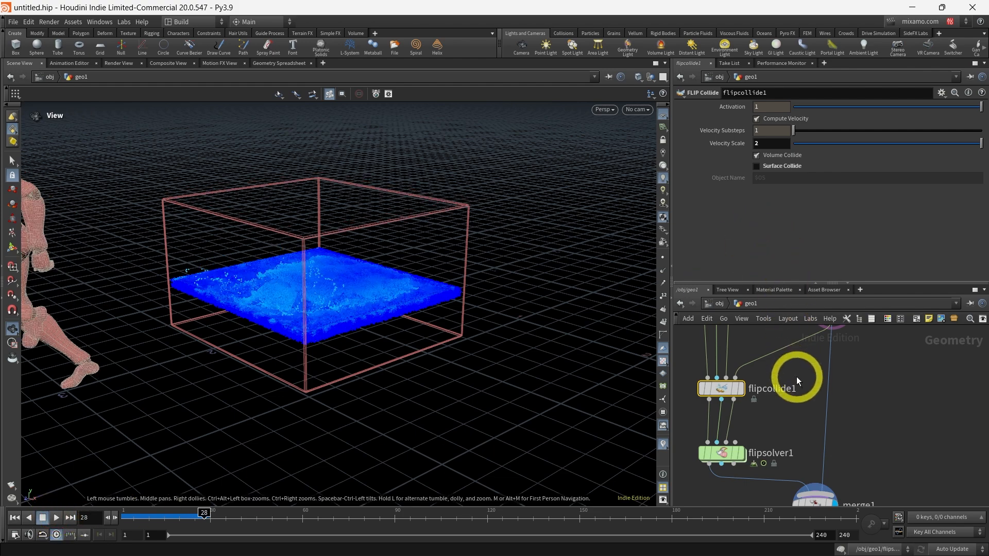
Orbit around the container and replay the simulation from the front and from a raised side view to examine the splash.
middle_drag(796, 376, 873, 418)
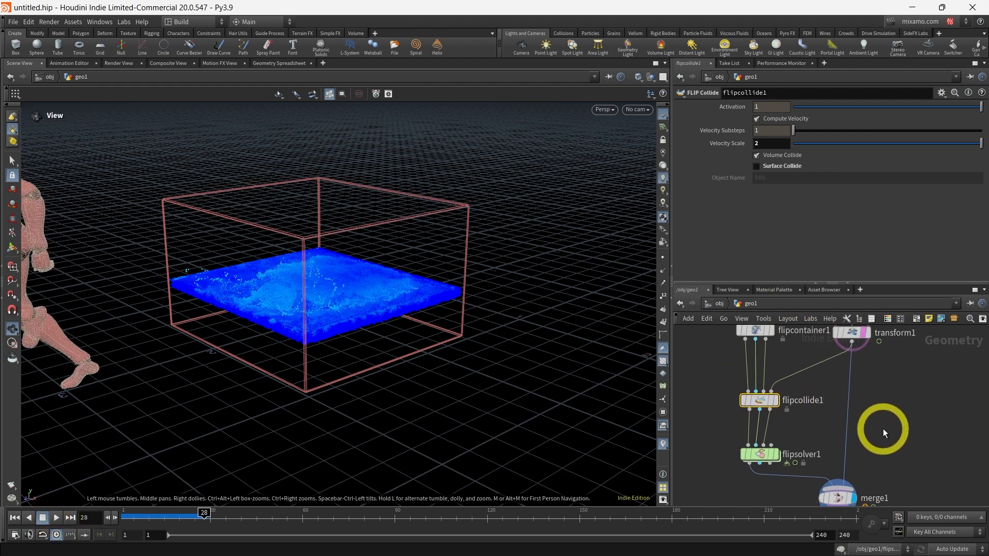
alt+drag(493, 376, 441, 404)
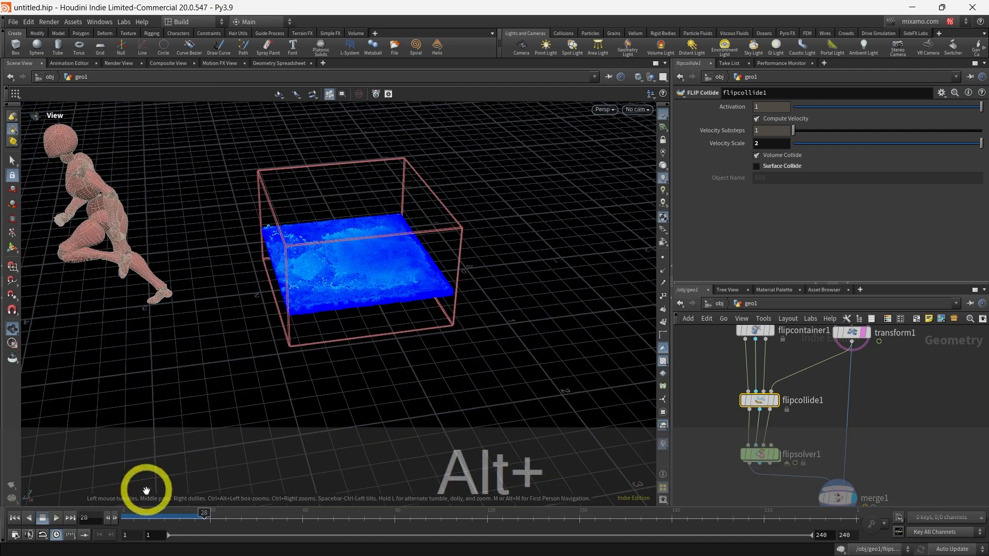
drag(203, 515, 126, 515)
alt+drag(391, 361, 137, 488)
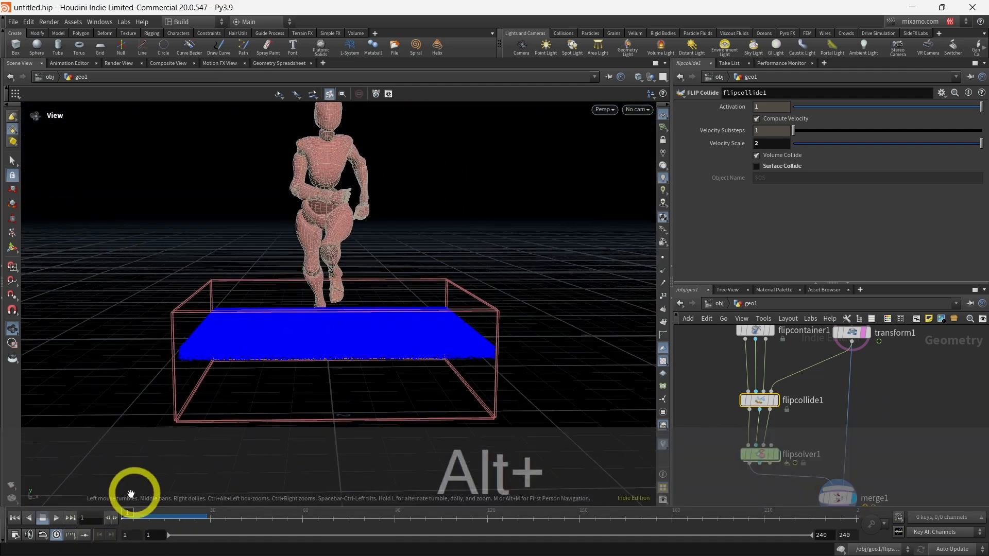
click(56, 518)
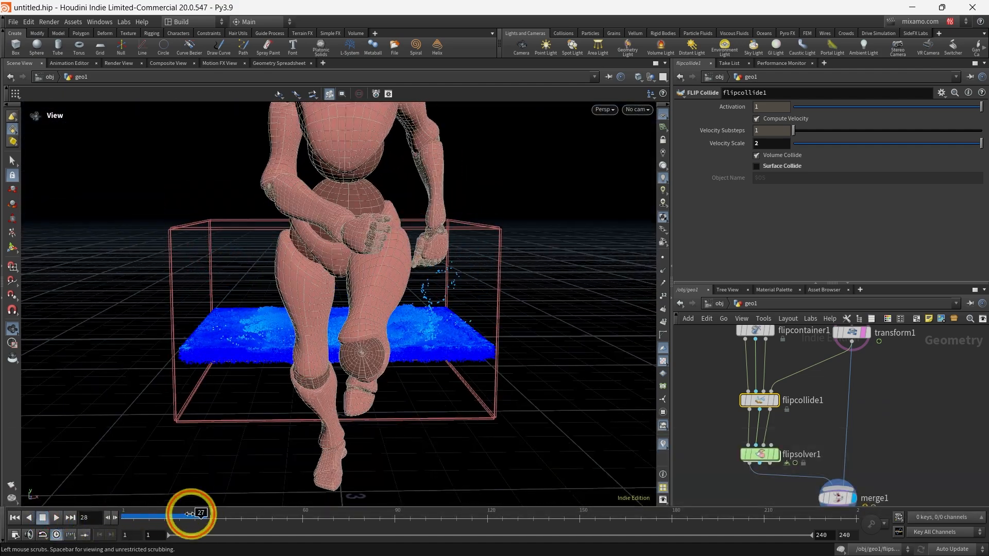
drag(192, 516, 126, 515)
mouse_move(542, 407)
alt+mouse_down()
mouse_move(566, 389)
mouse_move(533, 393)
mouse_move(521, 425)
mouse_move(538, 405)
alt+mouse_up()
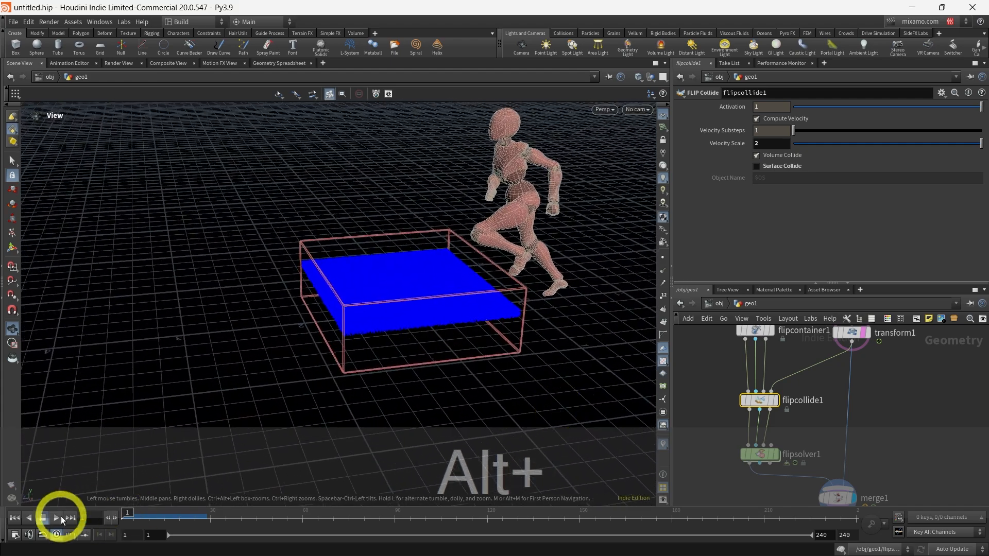
click(56, 518)
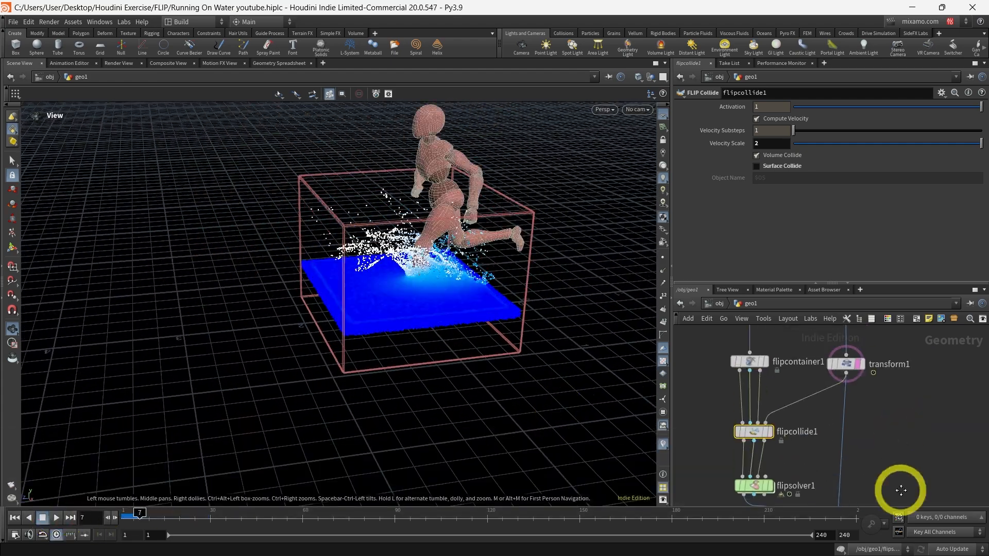
Display the box1 node in Wireframe shading and show its editing handles in the viewport.
click(750, 377)
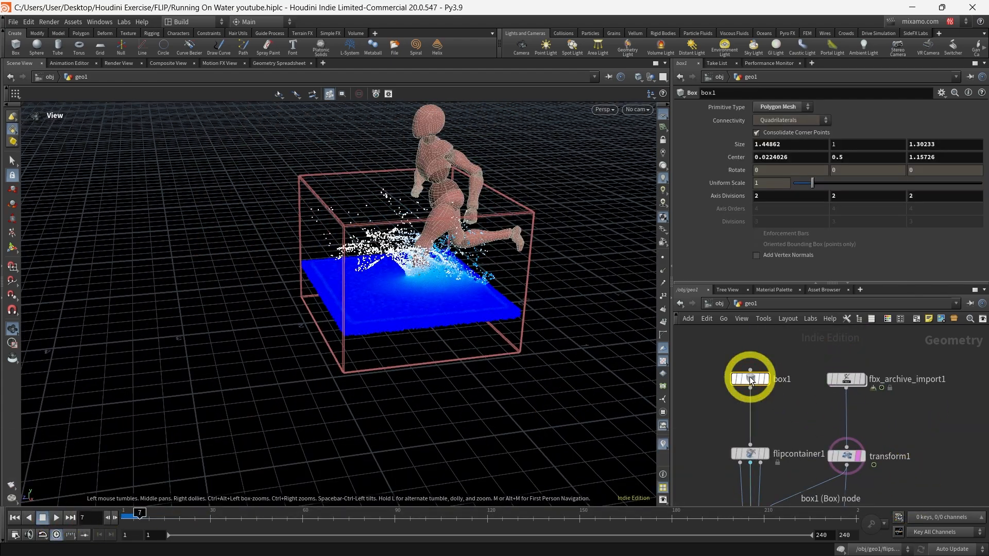
click(768, 367)
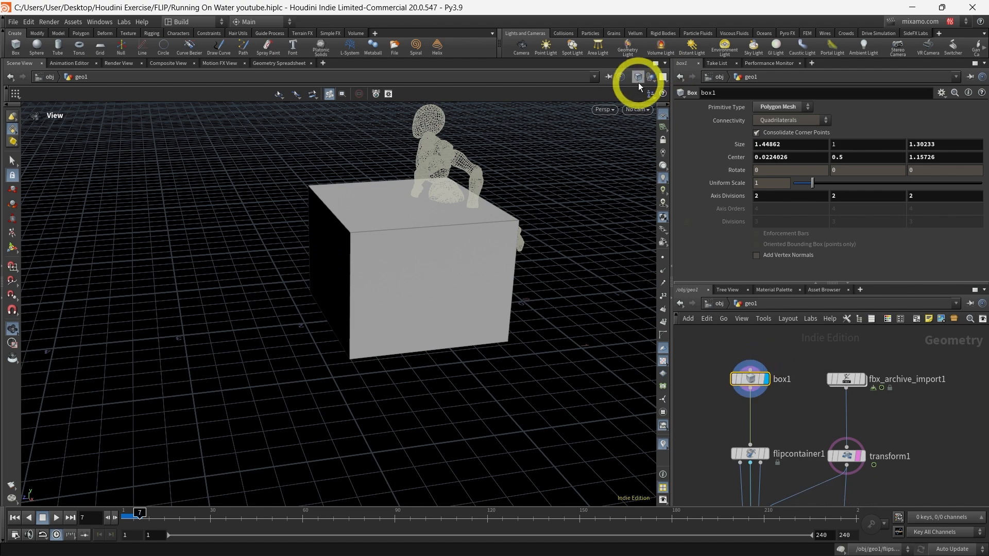
click(639, 79)
click(650, 112)
click(14, 248)
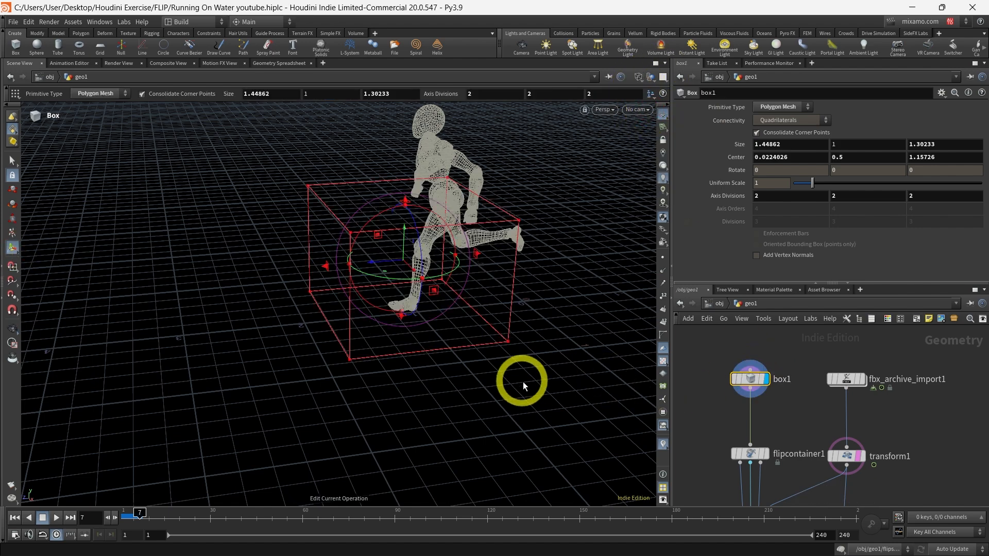
Go to frame 30 and stretch the box along Z to about 2.64 so that it extends to the runner.
scroll(833, 423, down, 1)
scroll(904, 446, down, 1)
alt+middle_drag(920, 441, 901, 474)
scroll(903, 447, up, 1)
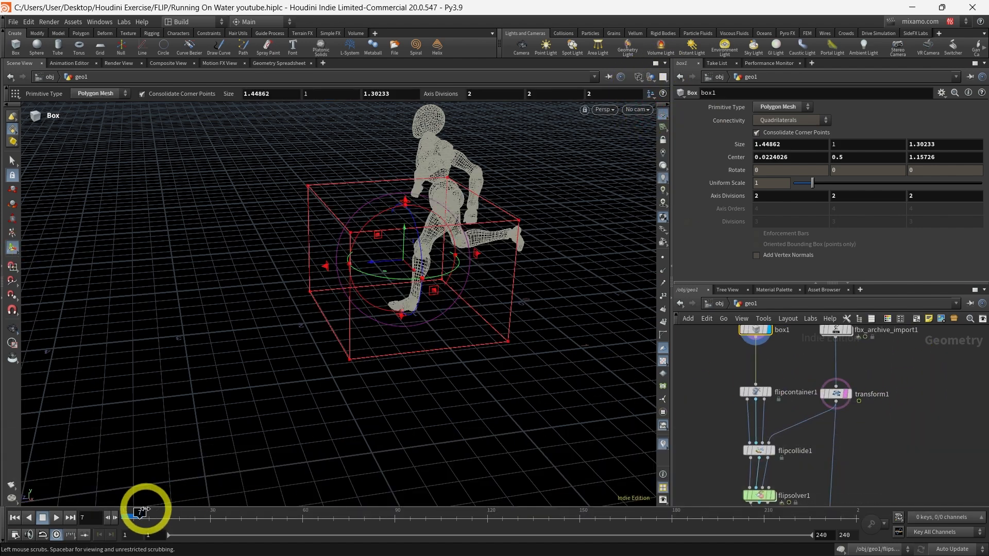
drag(144, 512, 210, 515)
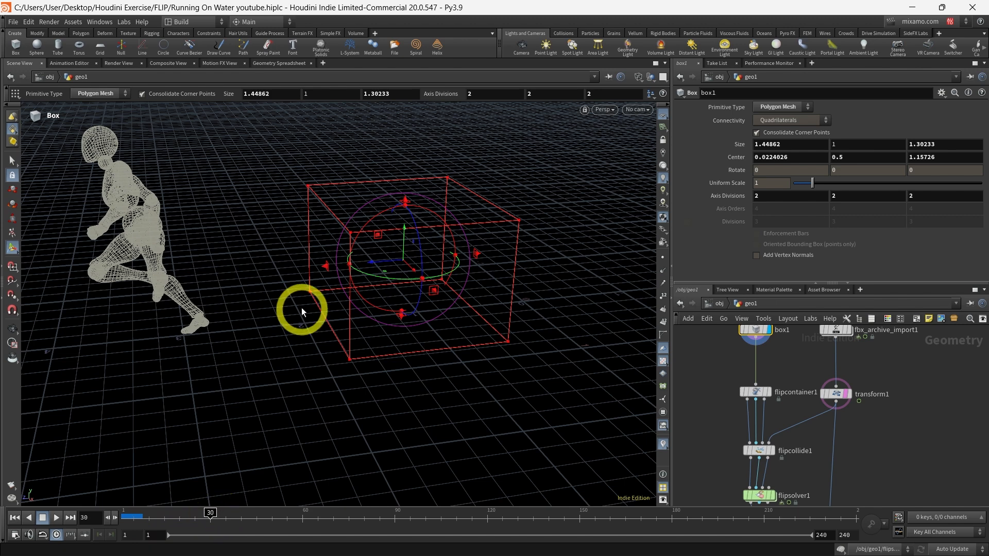
drag(303, 312, 161, 296)
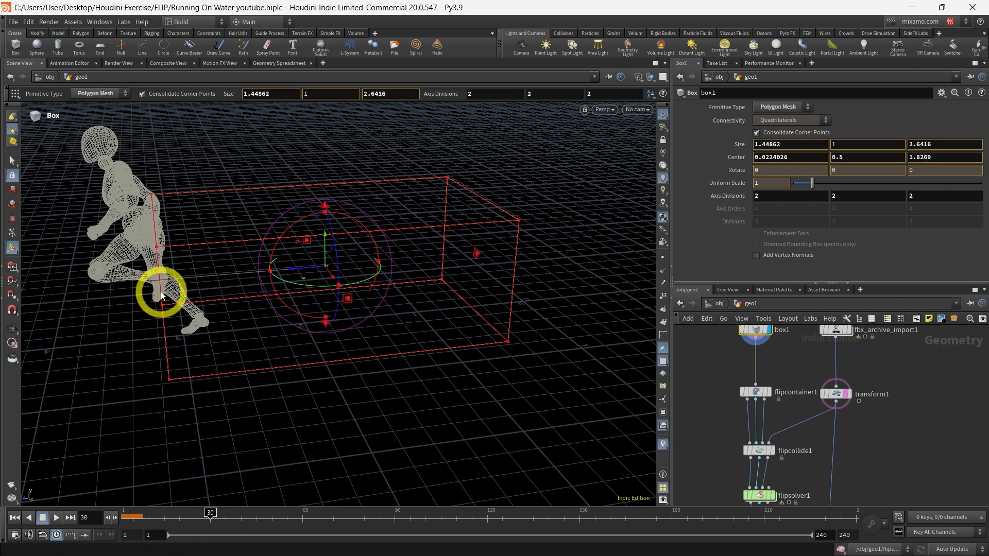
Add a Fluid Compress node below flipsolver1 and connect all three of the solver's outputs to it.
middle_drag(915, 460, 914, 408)
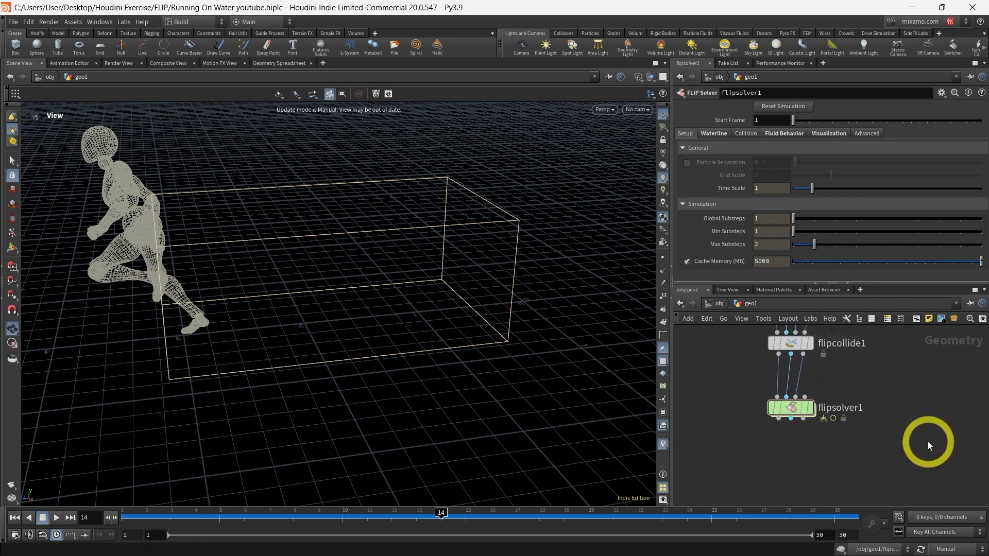
middle_drag(929, 446, 927, 428)
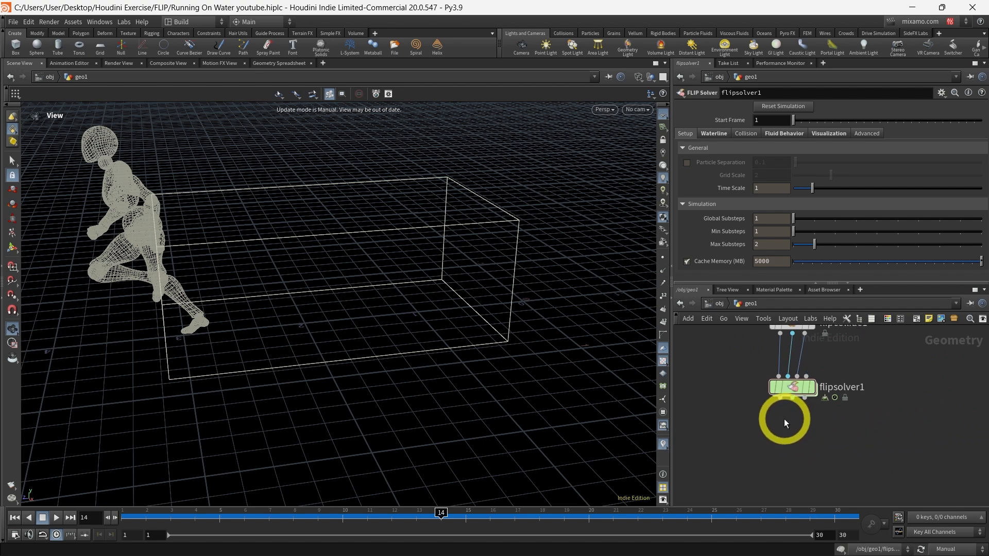
drag(780, 398, 776, 452)
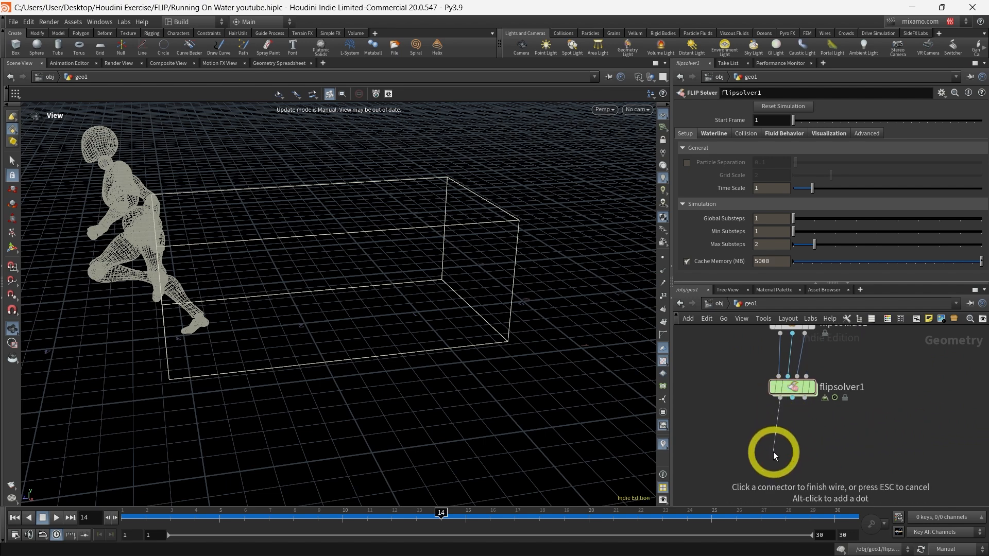
key(Tab)
text(fluid)
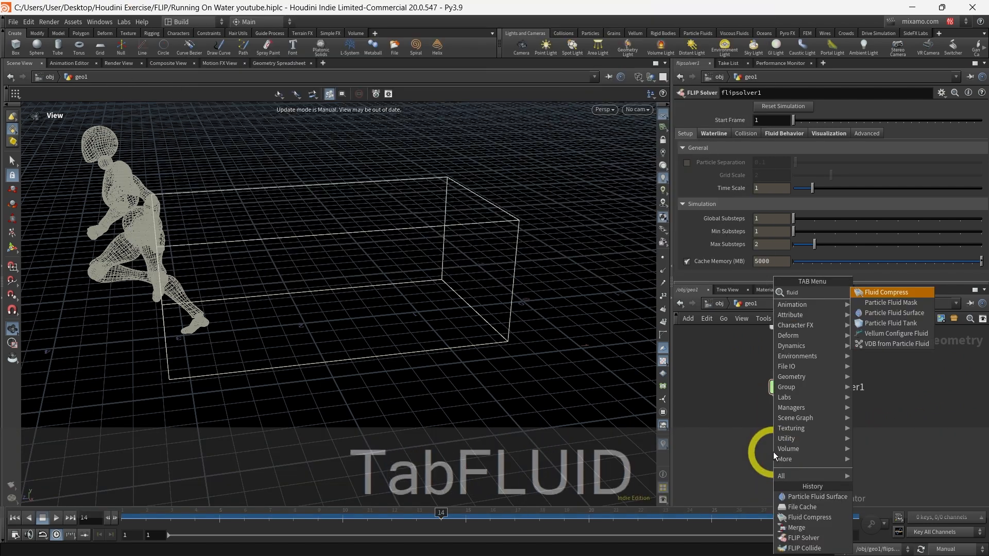
click(899, 294)
drag(777, 451, 792, 453)
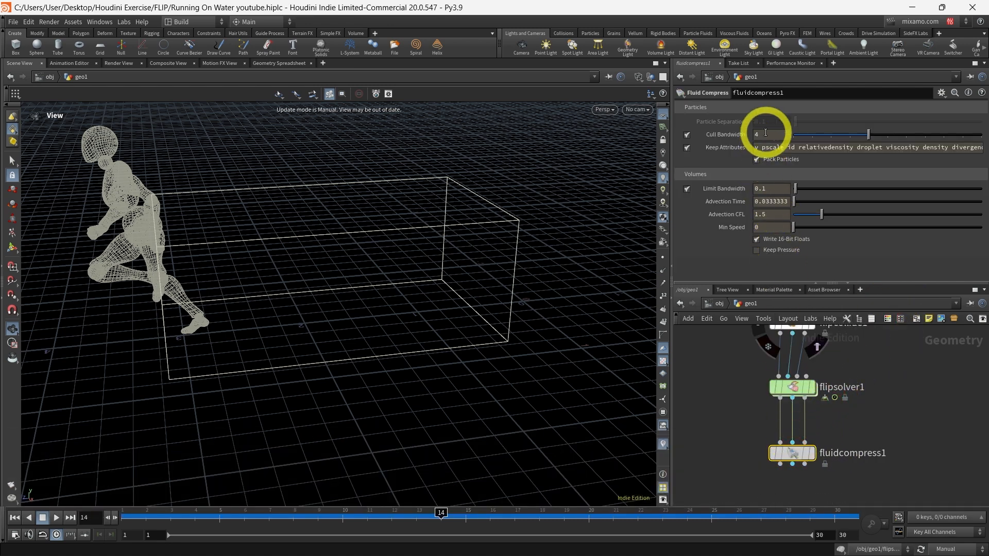
Add a File Cache node wired to the first output of fluidcompress1.
middle_drag(877, 439, 873, 374)
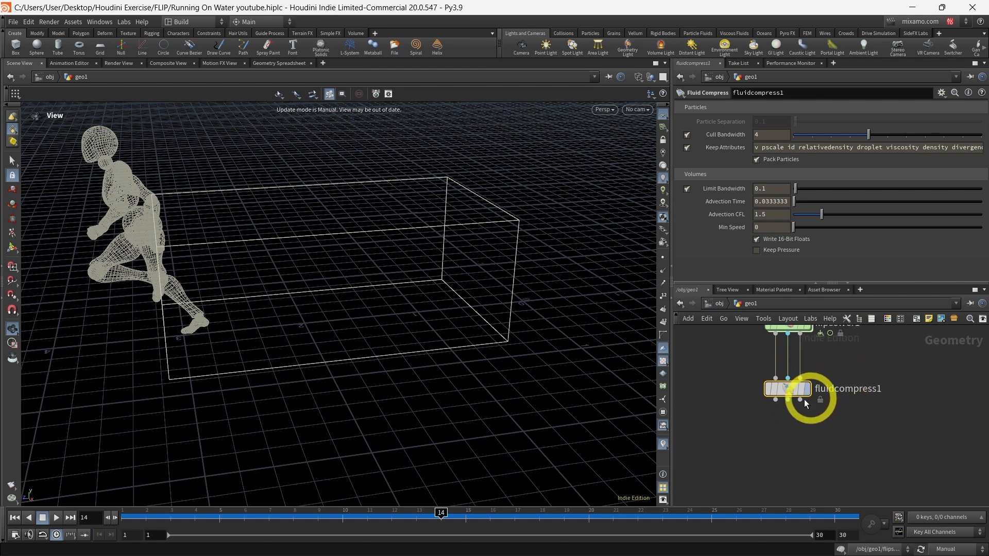
click(776, 405)
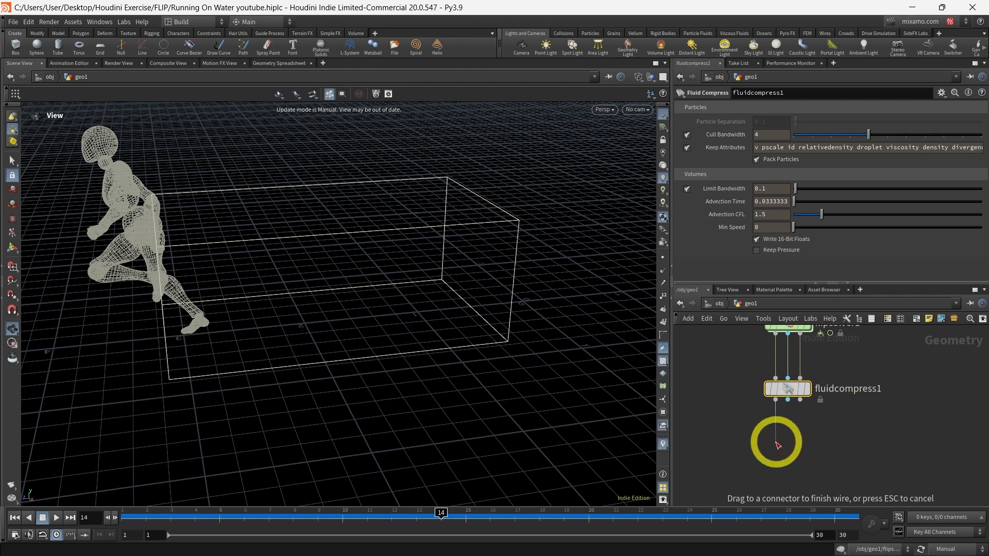
key(Tab)
text(filecach)
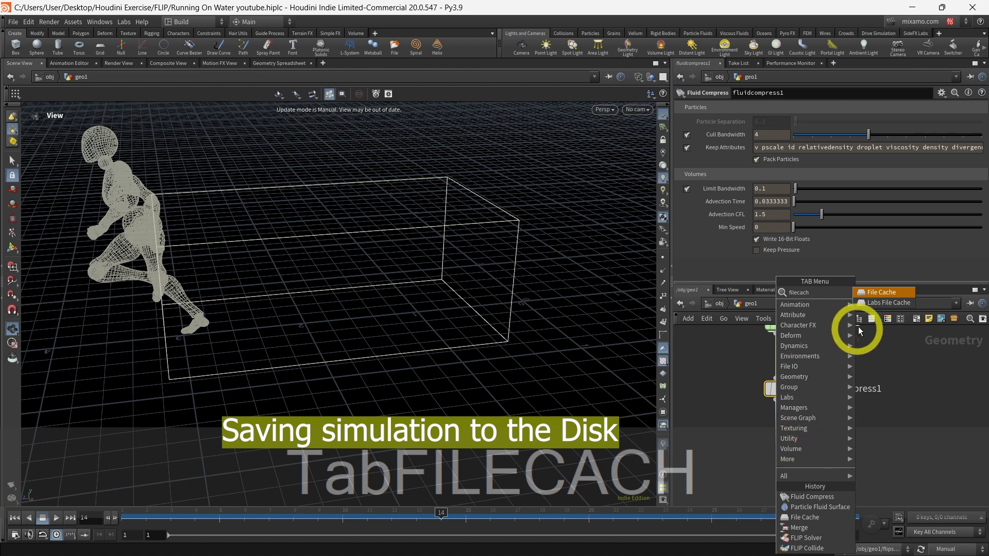
click(874, 294)
click(777, 443)
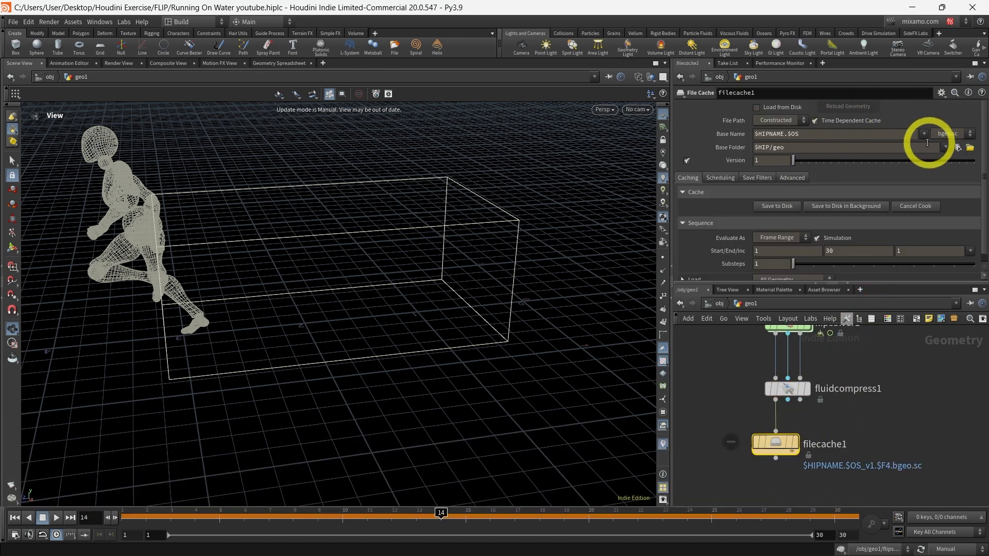
Enable Load from Disk on the File Cache node and set its Base Folder to E:/Houdini Cache/.
click(756, 107)
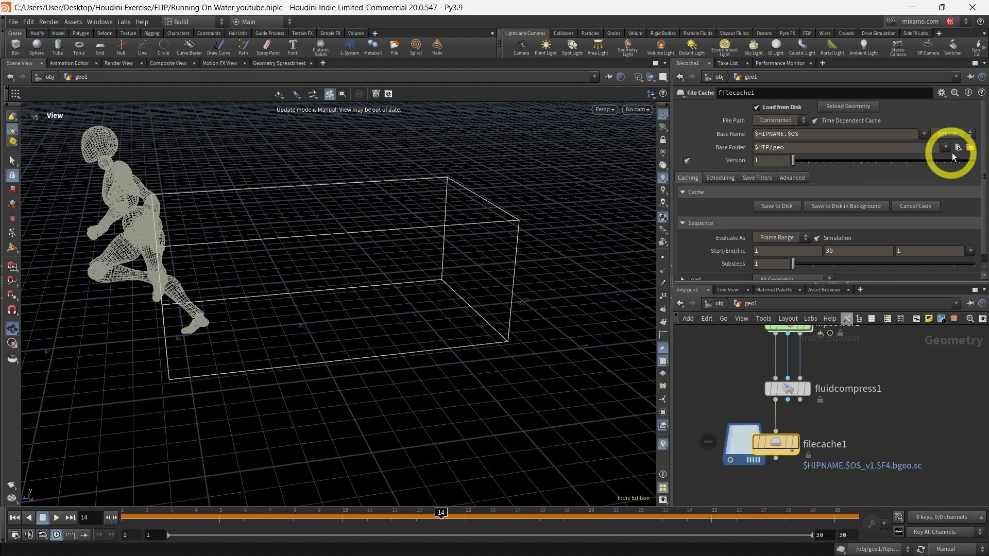
click(959, 149)
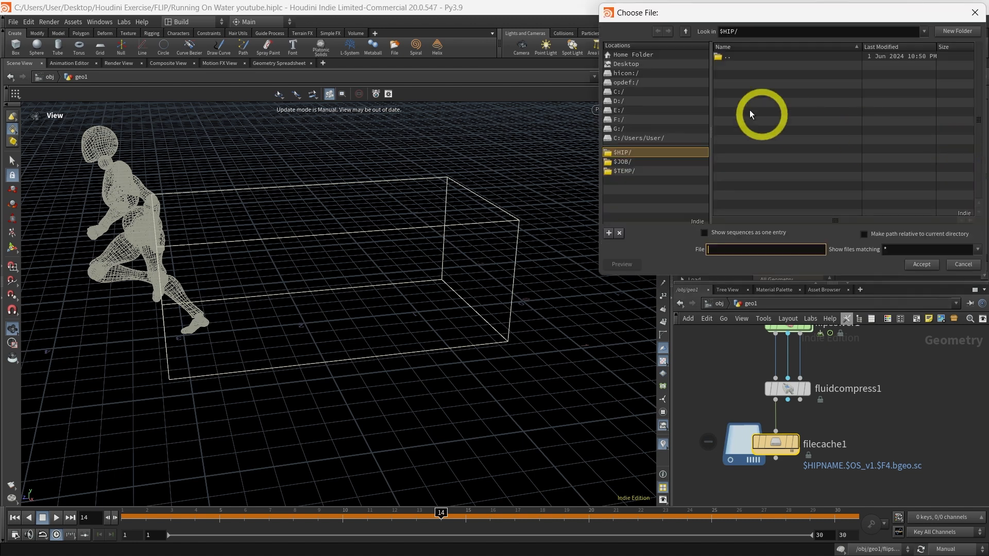
click(623, 111)
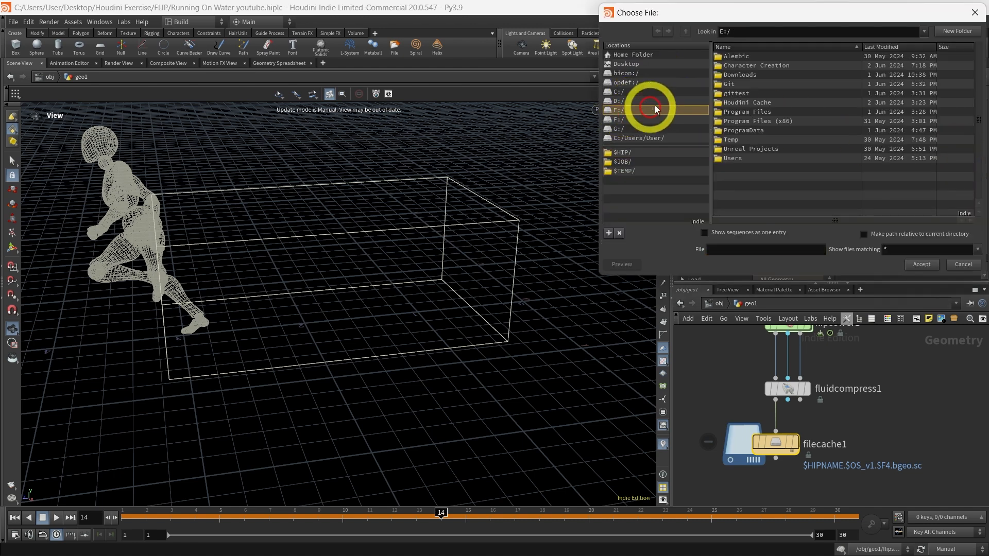
double_click(745, 72)
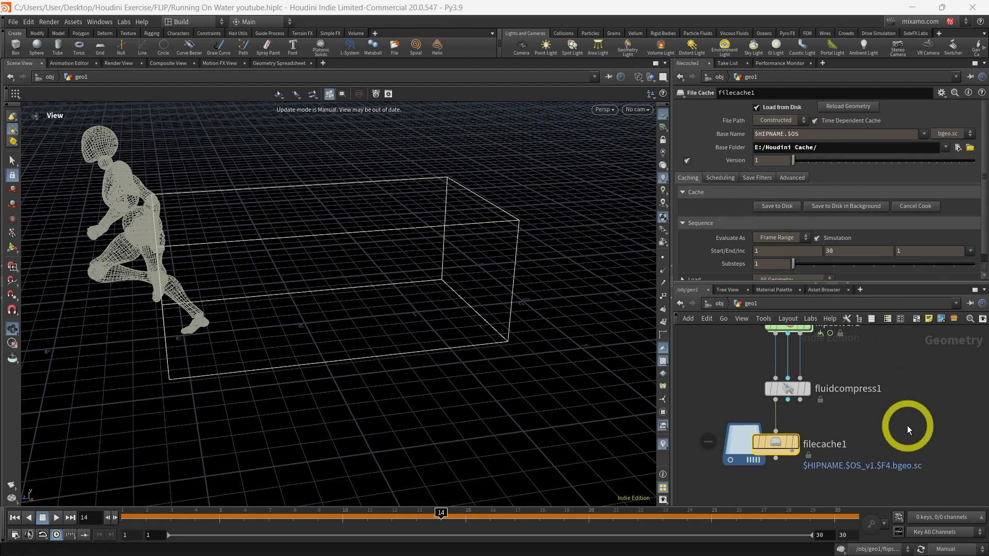
Switch the scene's update mode to Auto Update and save the frame 1–30 simulation cache to disk.
click(982, 550)
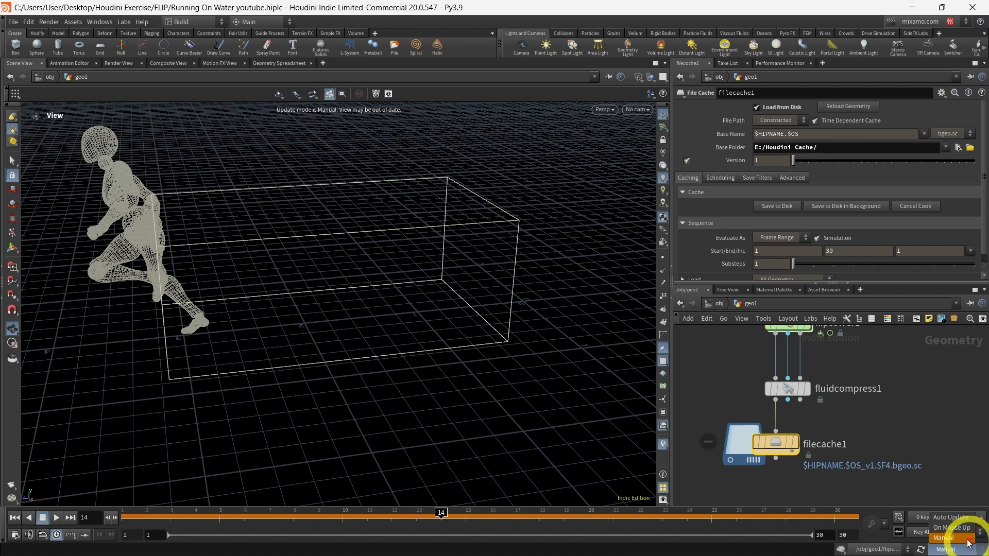
click(950, 518)
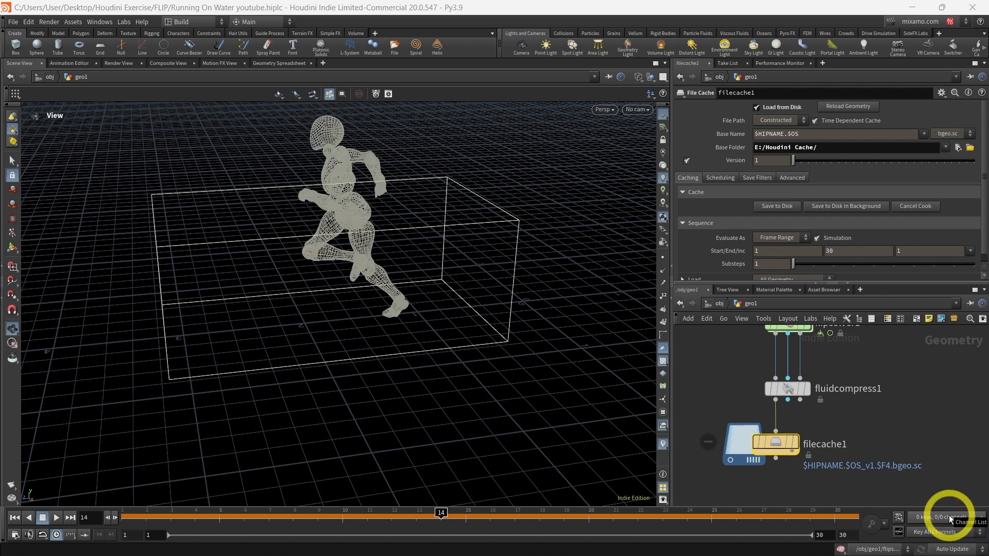
click(764, 206)
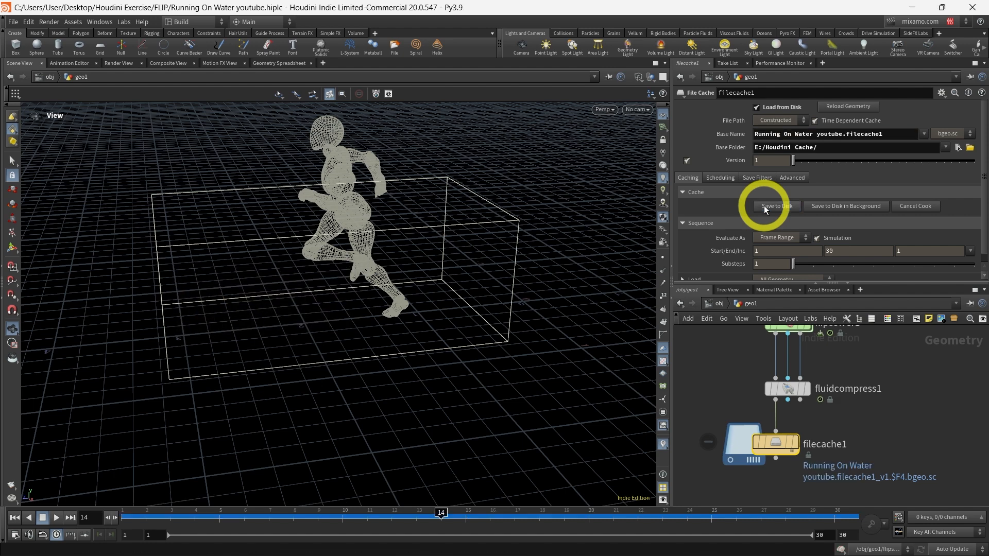
Shift the File Cache node aside and place a Particle Fluid Surface node below it.
middle_drag(856, 425, 852, 372)
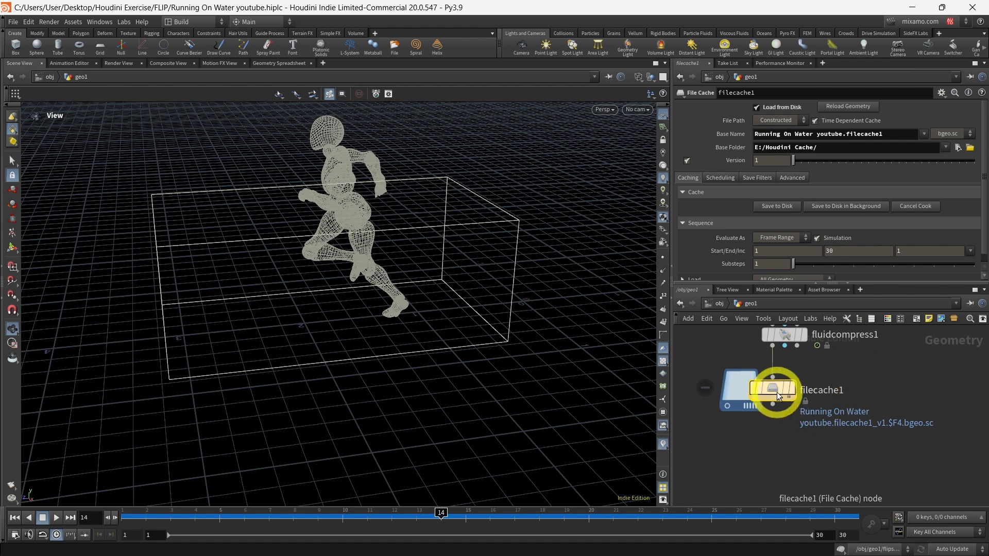
drag(776, 391, 745, 387)
key(Tab)
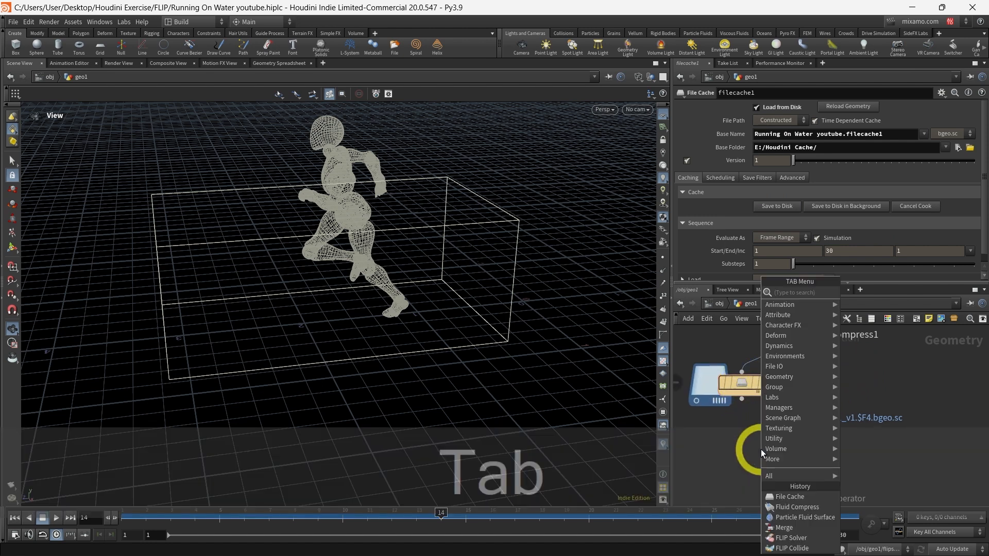
text(parti)
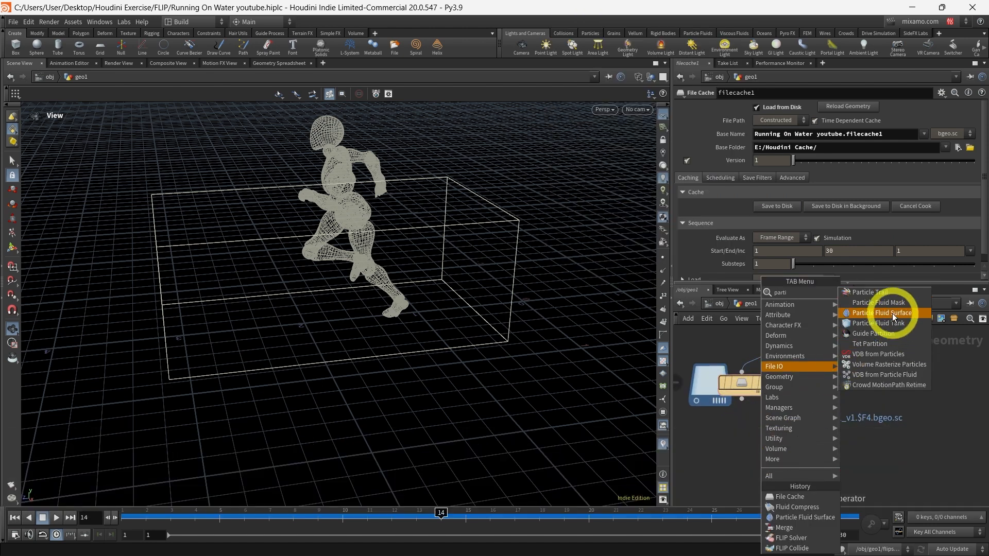
click(882, 313)
click(799, 466)
Wire filecache1 into the surface node's first input and fluidcompress1's second and third outputs into its second and third inputs.
drag(742, 398, 791, 443)
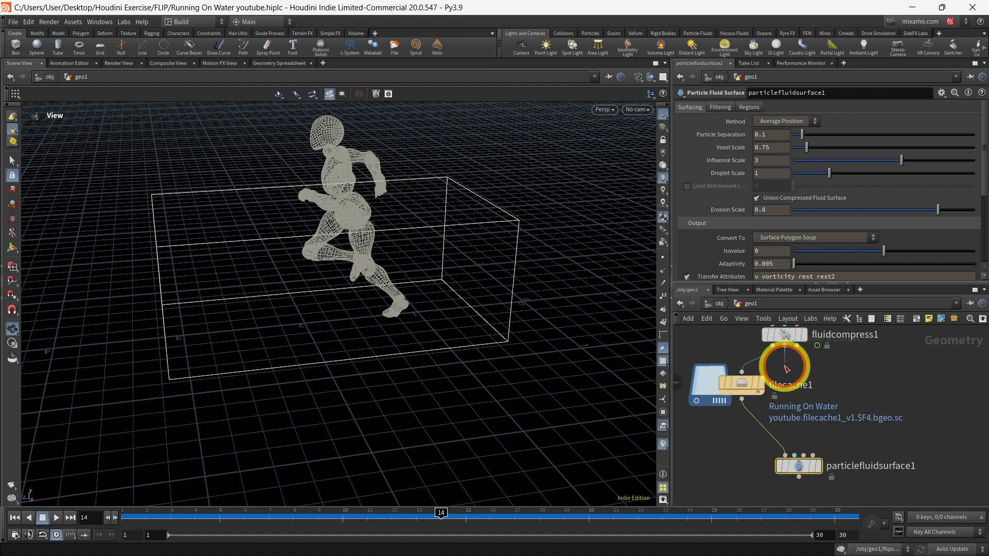
drag(785, 366, 794, 456)
drag(797, 345, 805, 454)
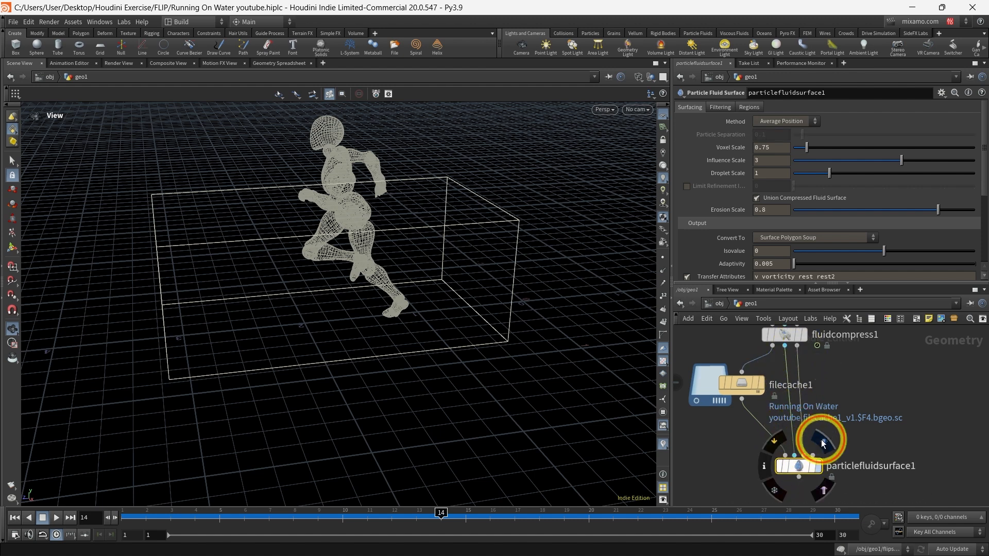
Display the Particle Fluid Surface node's result and scrub back through the frames to frame 1.
click(822, 440)
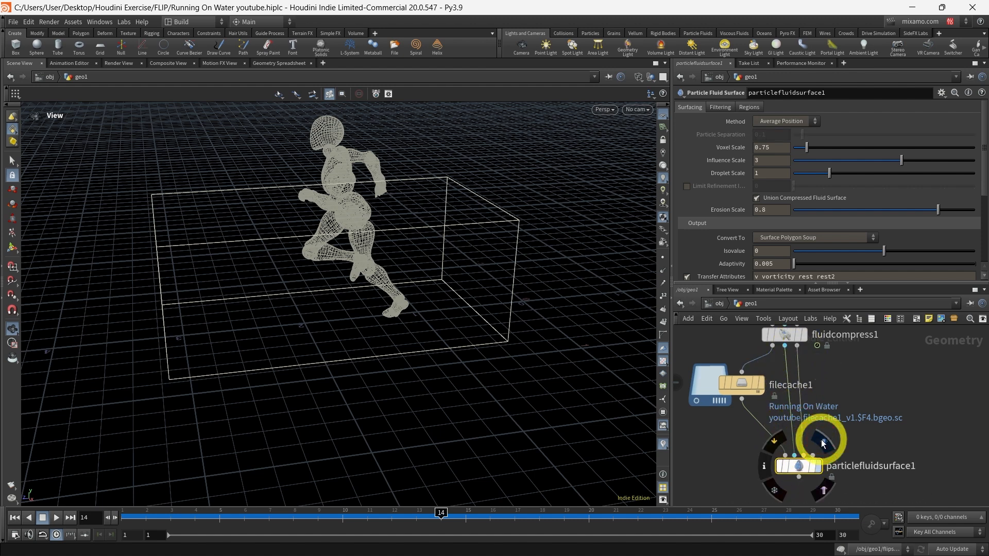
click(421, 515)
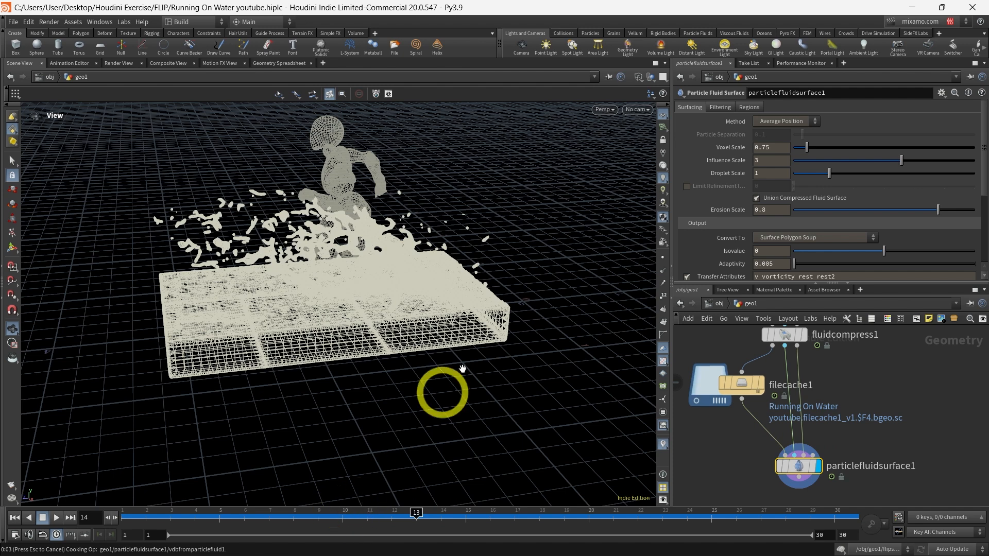
drag(344, 515, 119, 518)
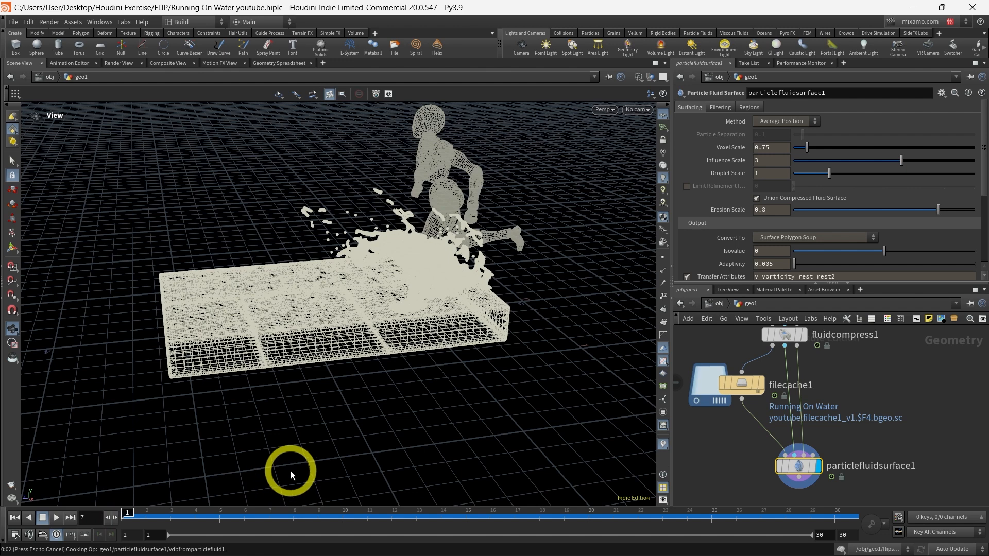
Set the viewport to Smooth Shaded and play the meshed fluid from frame 1.
click(639, 78)
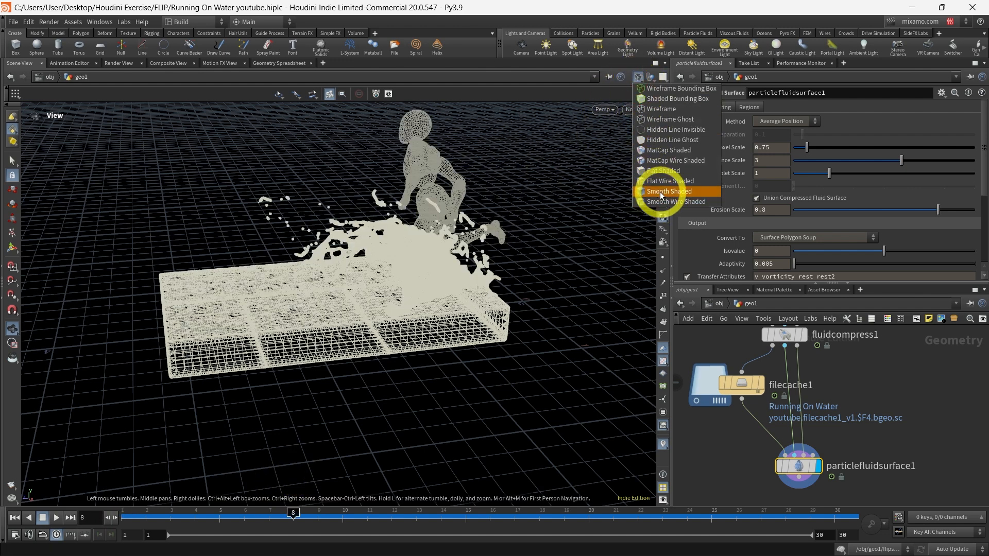
click(663, 191)
drag(285, 510, 122, 514)
click(56, 518)
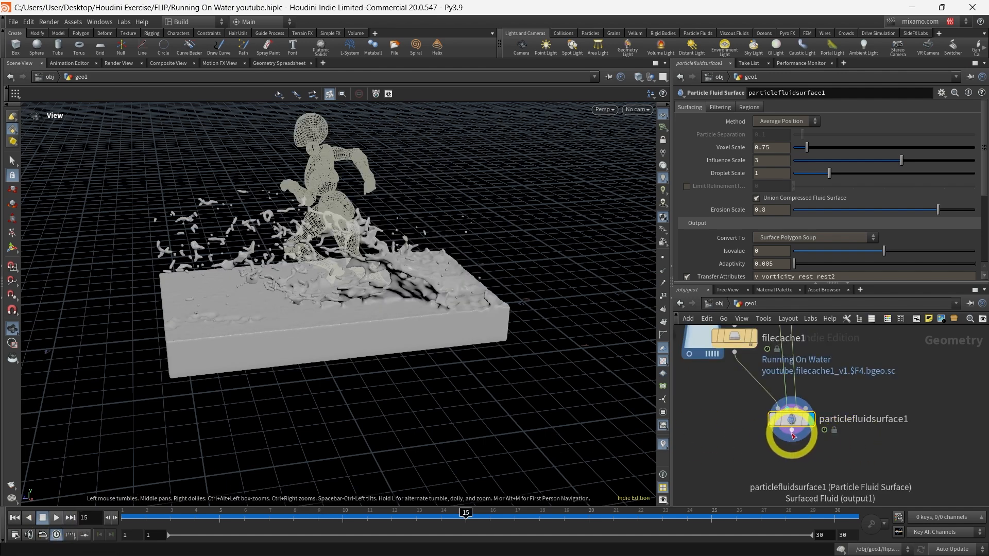
Add a File Cache node below particlefluidsurface1, wired to its output.
drag(792, 431, 789, 476)
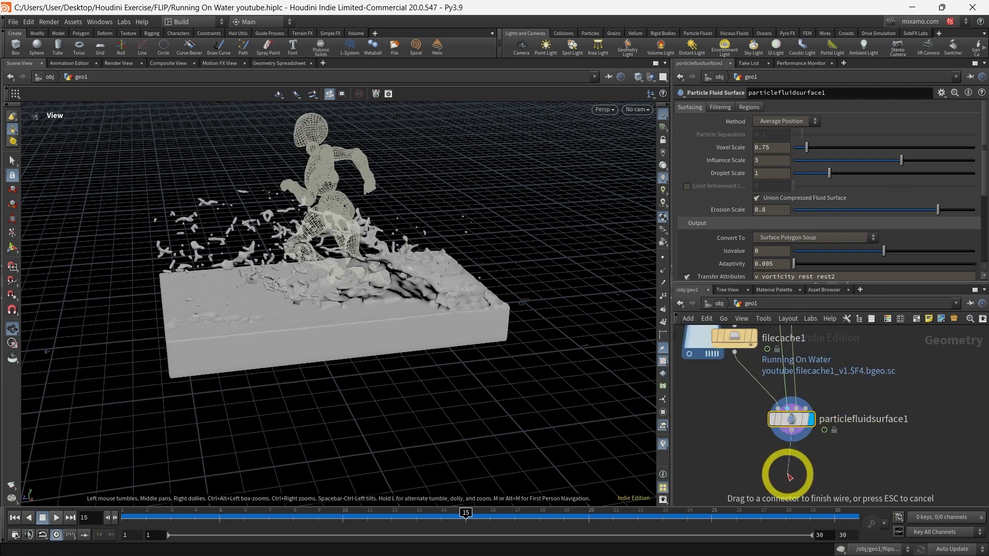
key(Tab)
text(file)
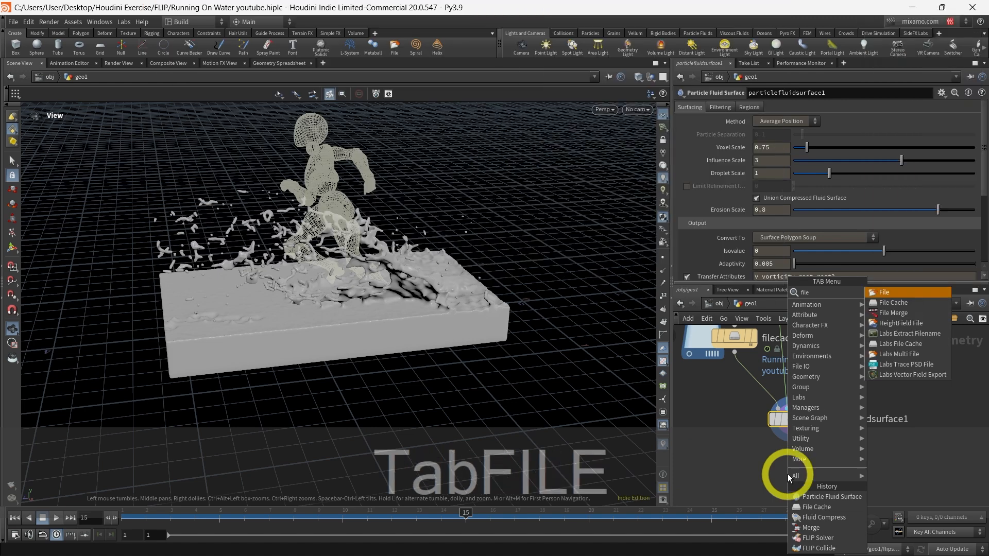
click(901, 303)
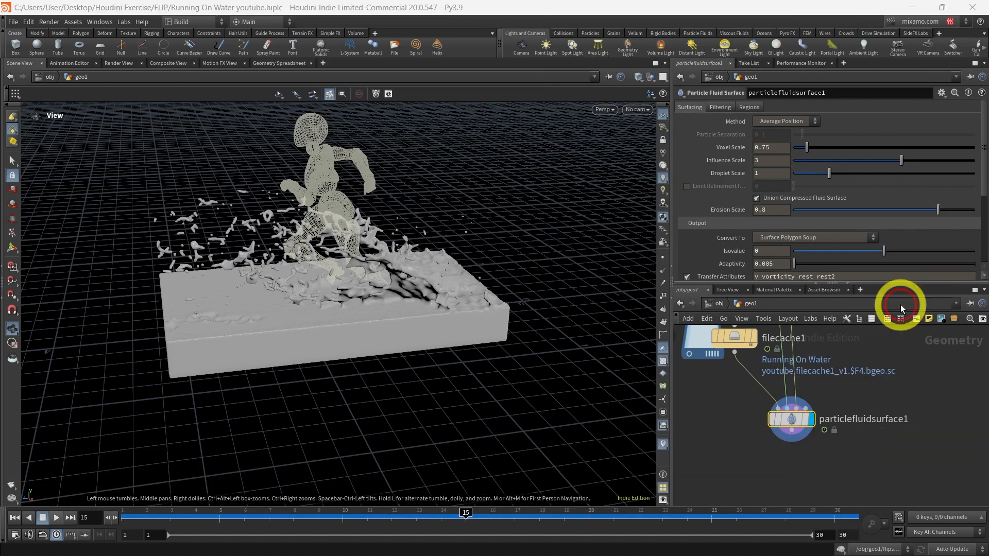
click(795, 460)
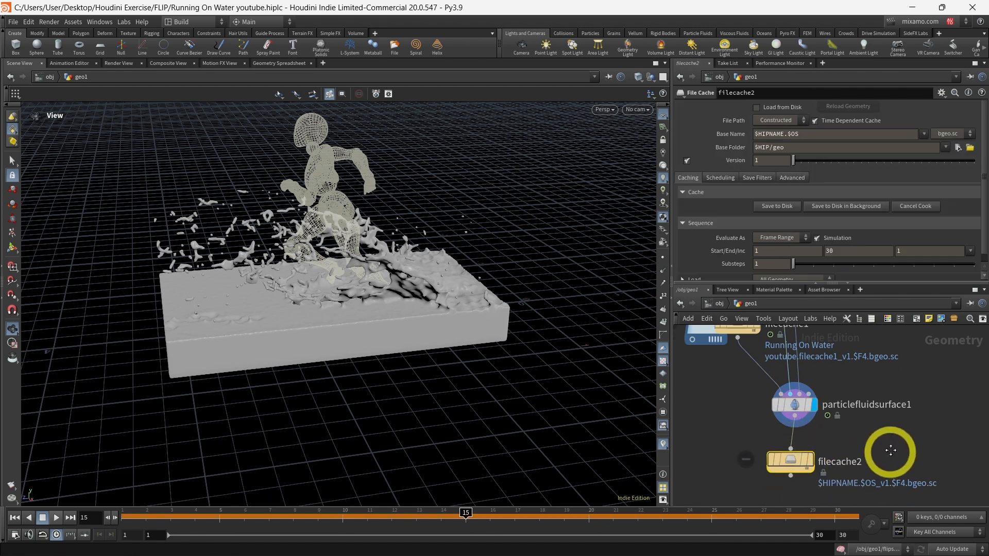
middle_drag(891, 451, 882, 412)
drag(788, 425, 789, 444)
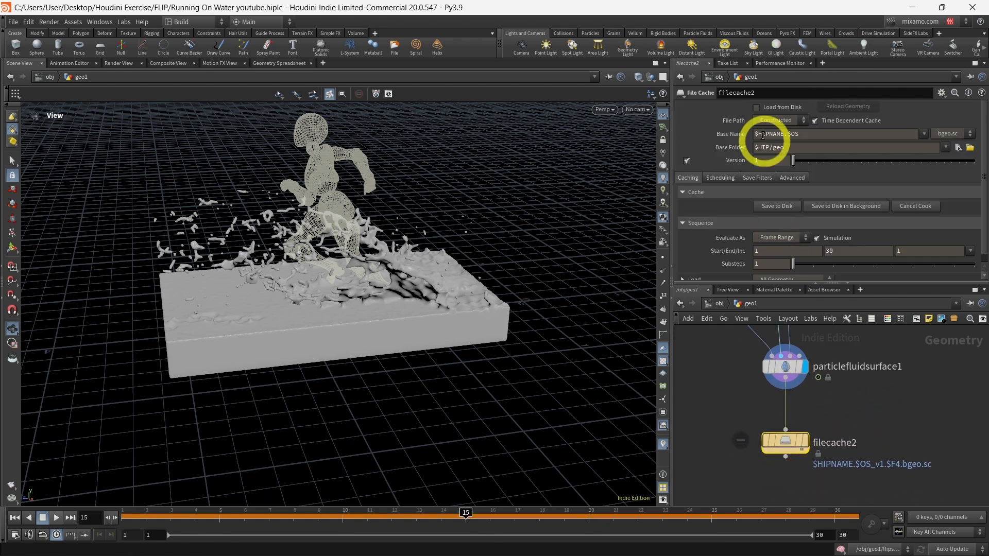
Enable Load from Disk on filecache2, set its base folder to E:/Houdini Cache/, and save the meshed fluid to disk.
click(756, 107)
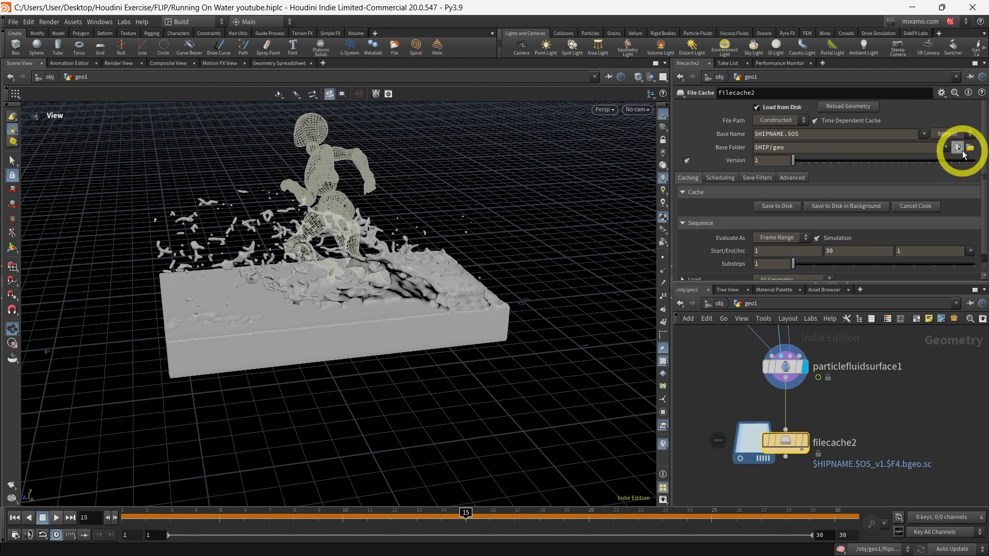
click(958, 149)
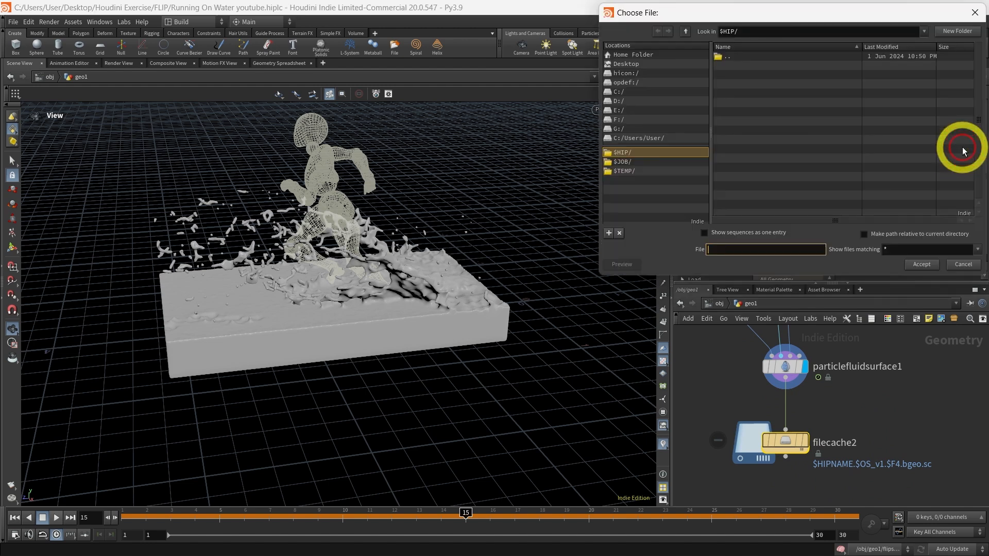
click(916, 264)
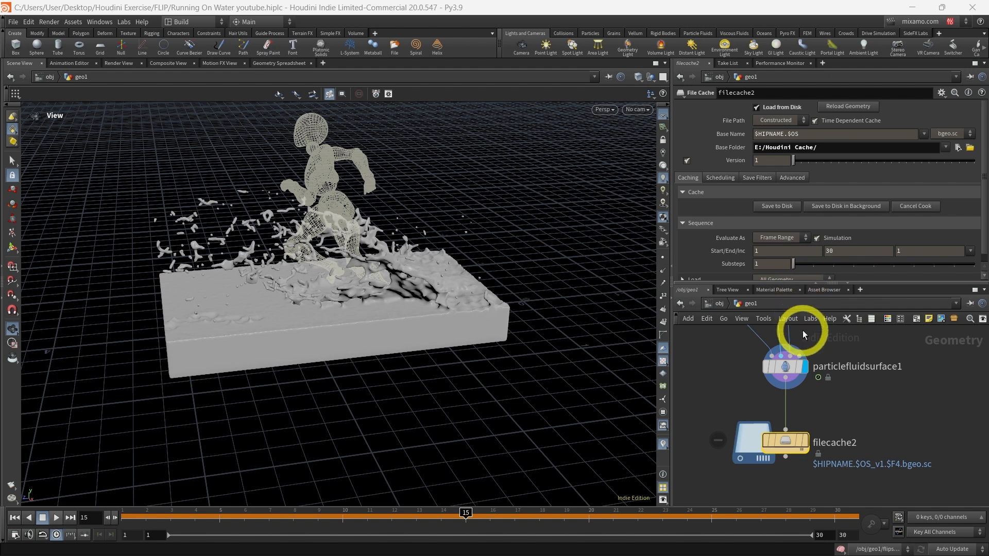
click(770, 207)
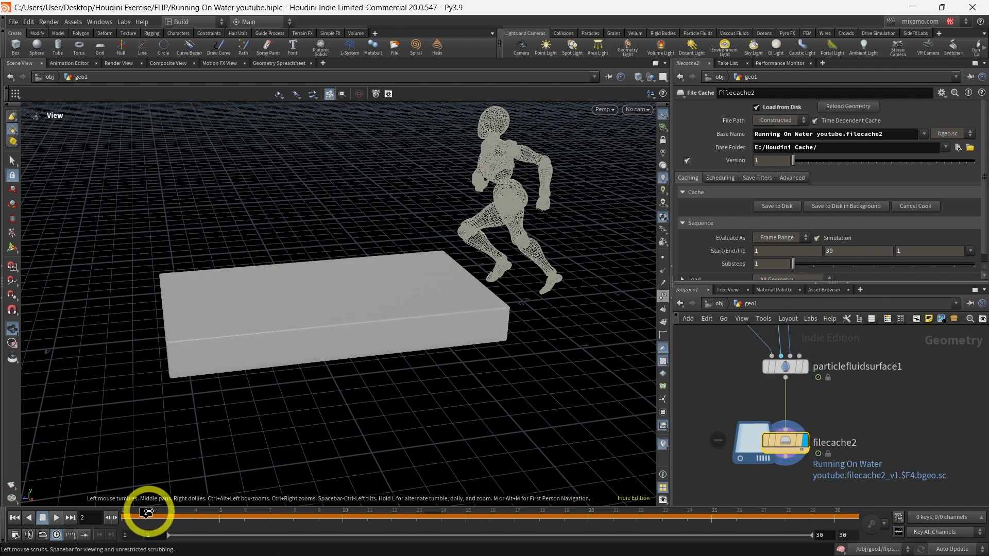
Return to frame 1 and play back the cached fluid mesh.
drag(137, 513, 117, 513)
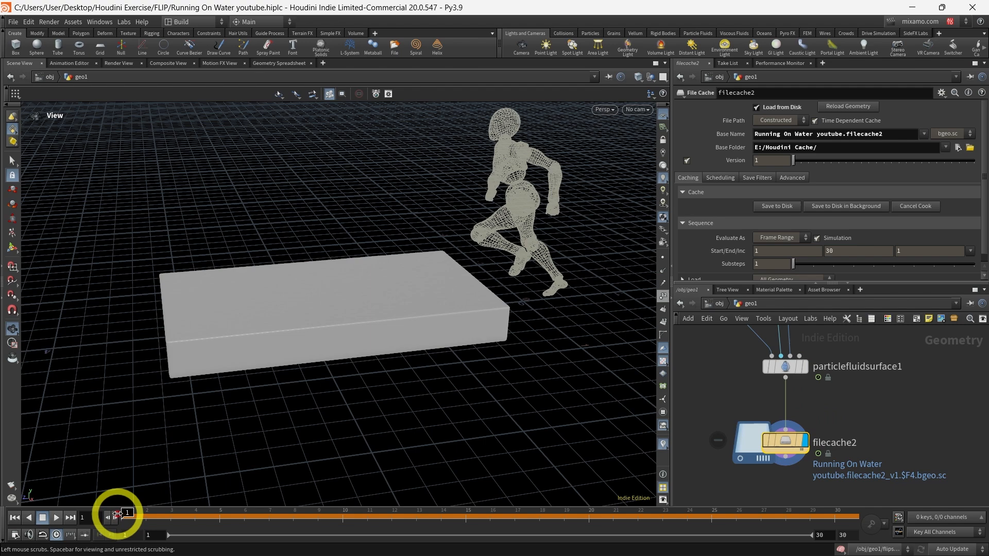
click(57, 517)
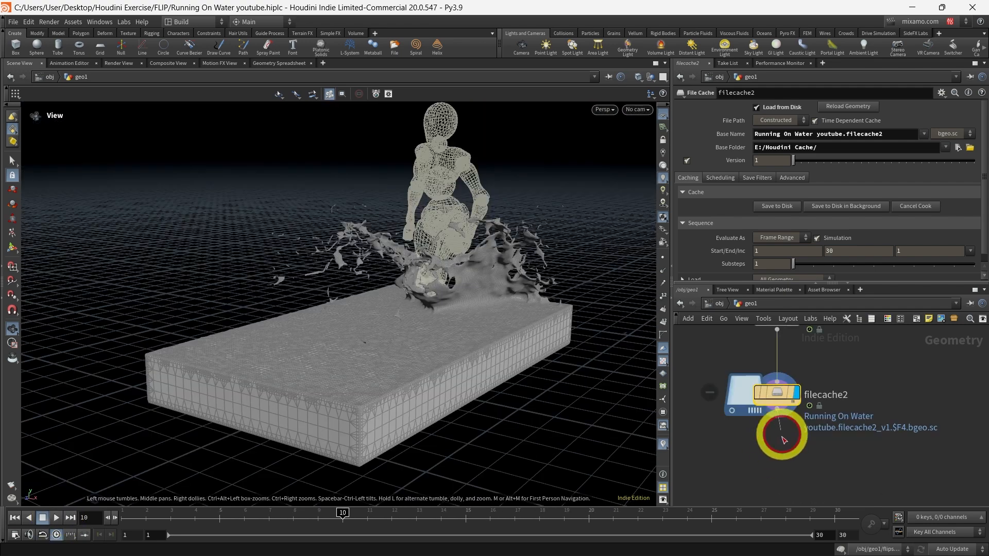
Add a Null node after filecache2 and name it OUT_Splash.
click(777, 410)
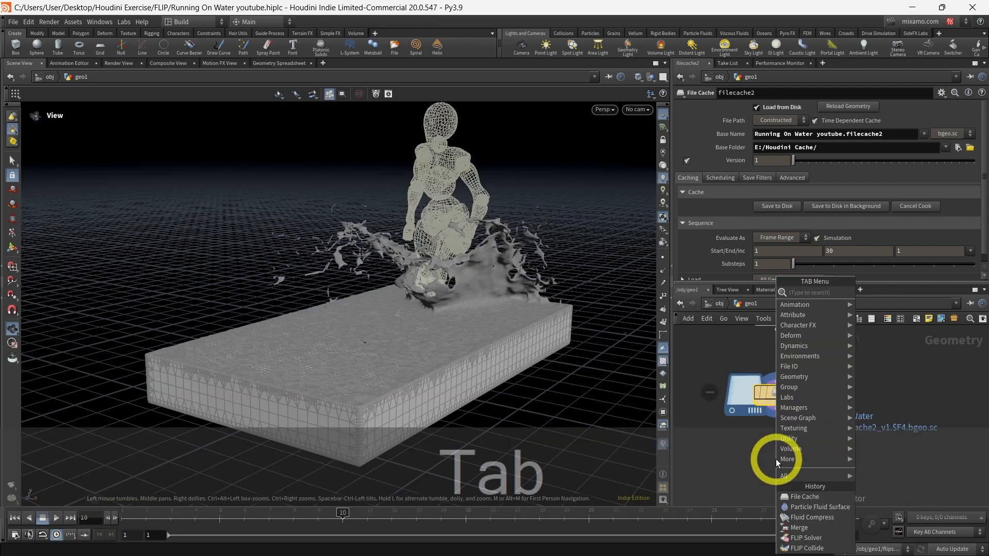
text(null)
key(Return)
click(776, 459)
click(874, 460)
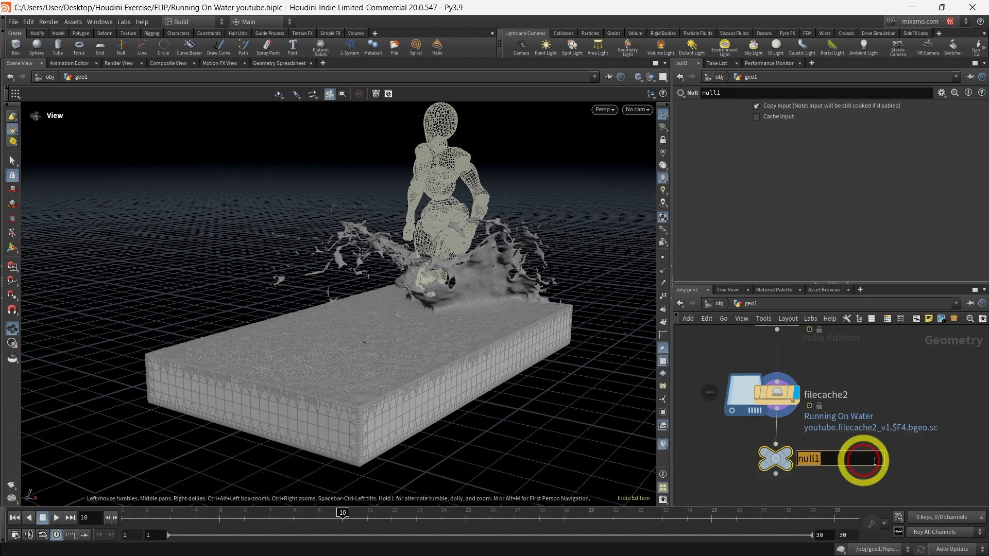
text(OUT_Splash)
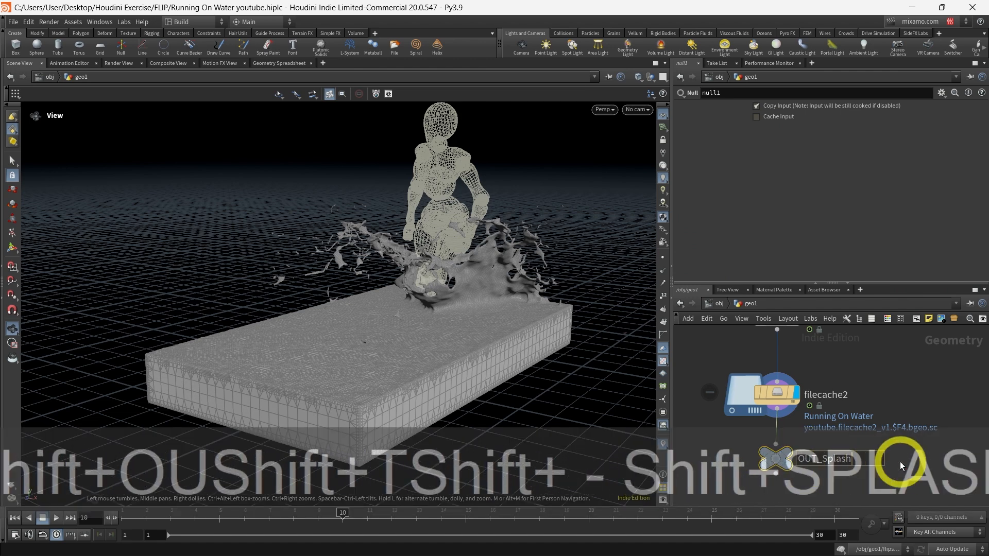
click(922, 405)
Branch a Null node off transform1's output and name it OUT_Animation.
middle_drag(880, 390, 876, 433)
scroll(902, 379, down, 3)
middle_drag(902, 378, 883, 494)
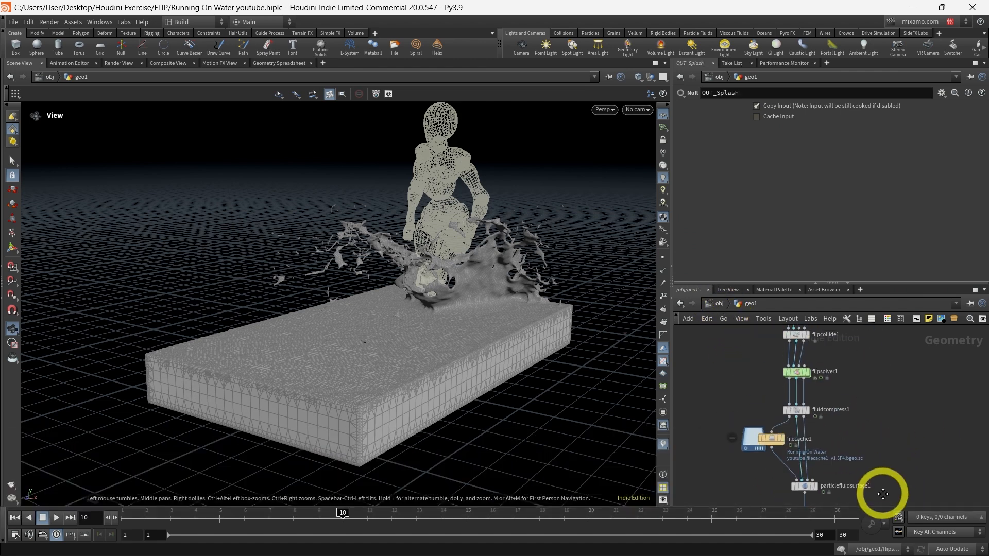
scroll(884, 468, up, 2)
key(Tab)
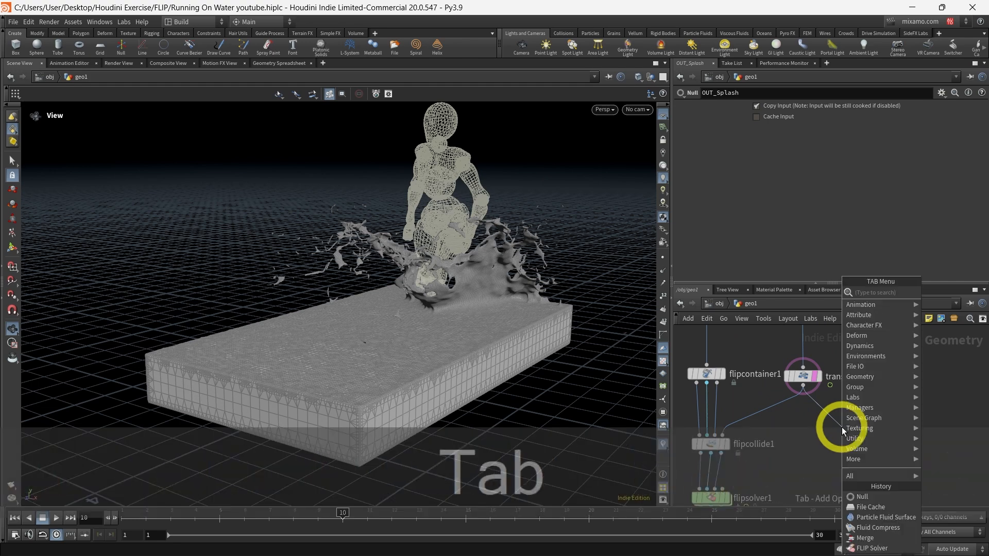
text(null)
key(Return)
click(841, 428)
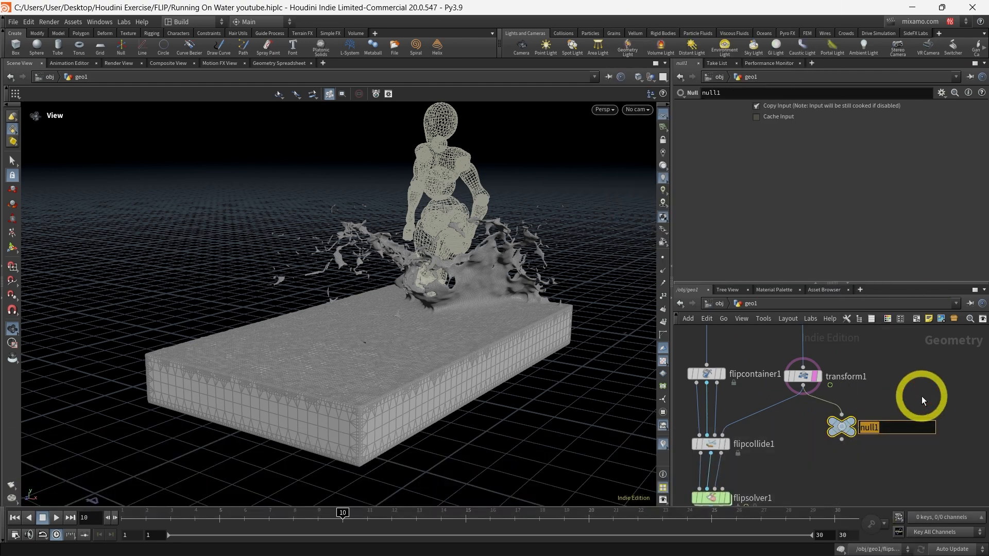
text(OUT_Ai)
key(BackSpace)
text(nimation)
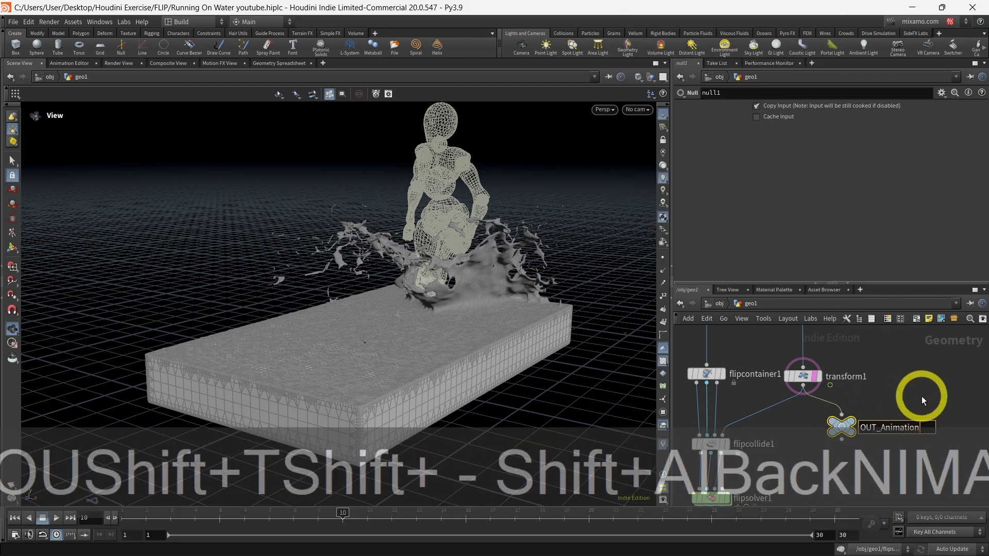
Create a new Geometry object at the object level below geo1 and name it splash.
click(719, 303)
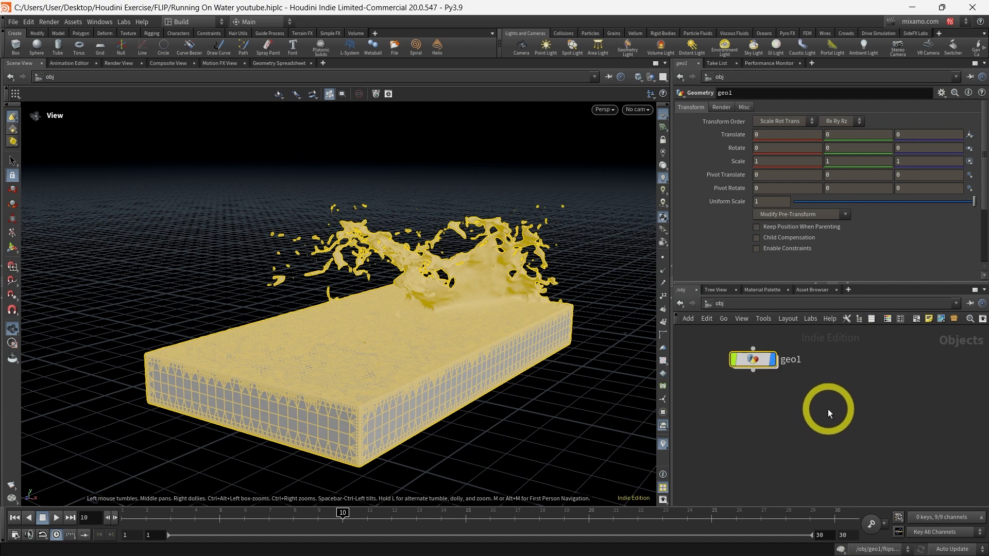
click(796, 426)
key(Tab)
text(geo)
key(Return)
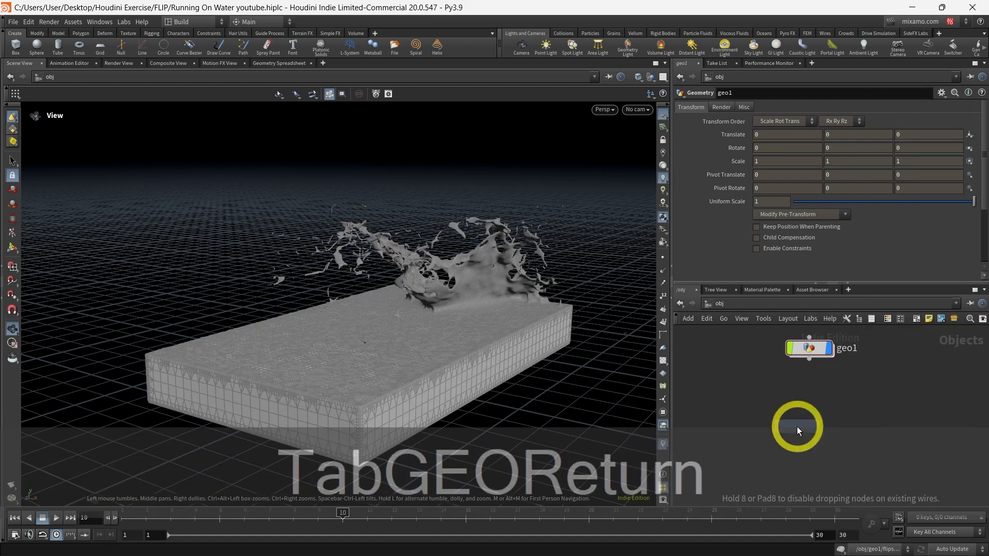
click(796, 414)
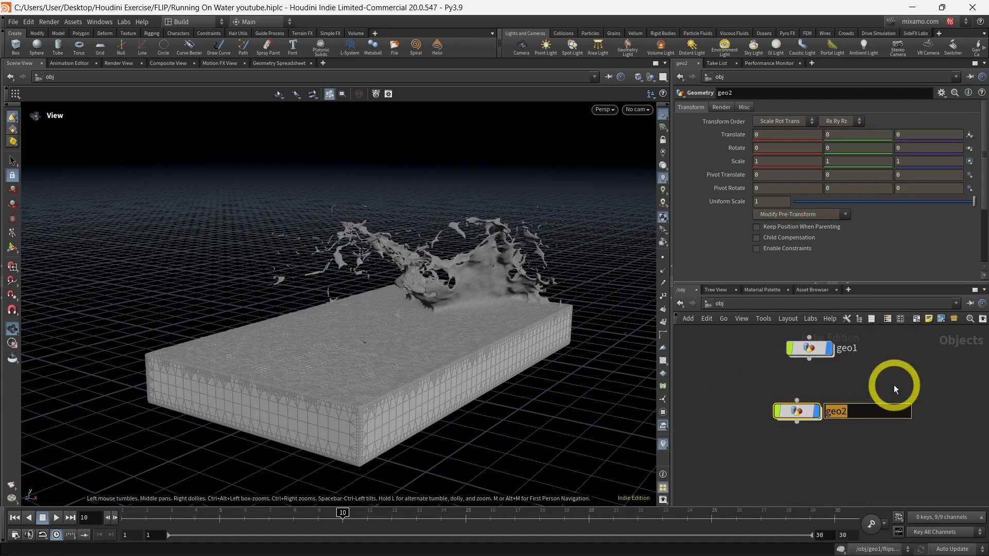
text(splash)
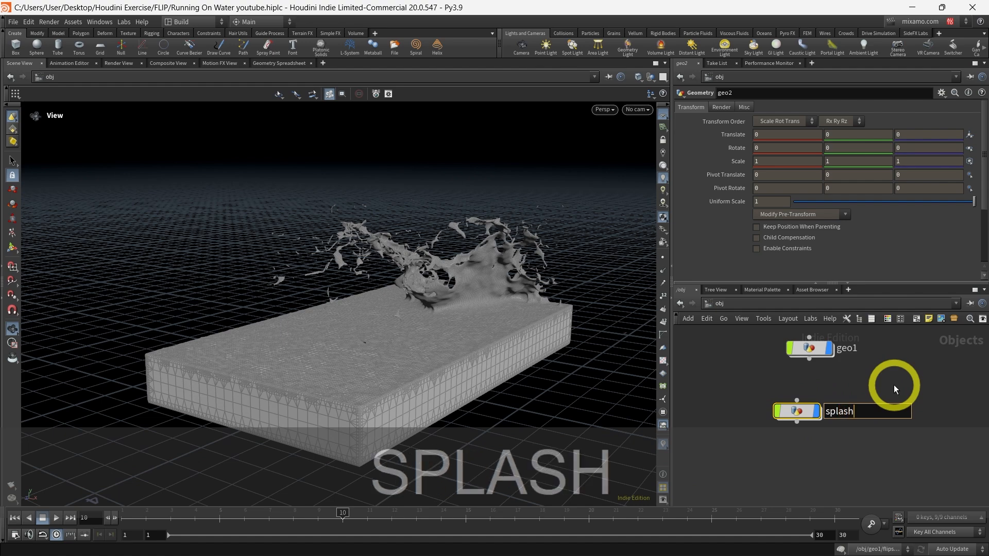
key(Return)
Inside the splash object, add an Object Merge node that references /obj/geo1/OUT_Splash.
double_click(798, 411)
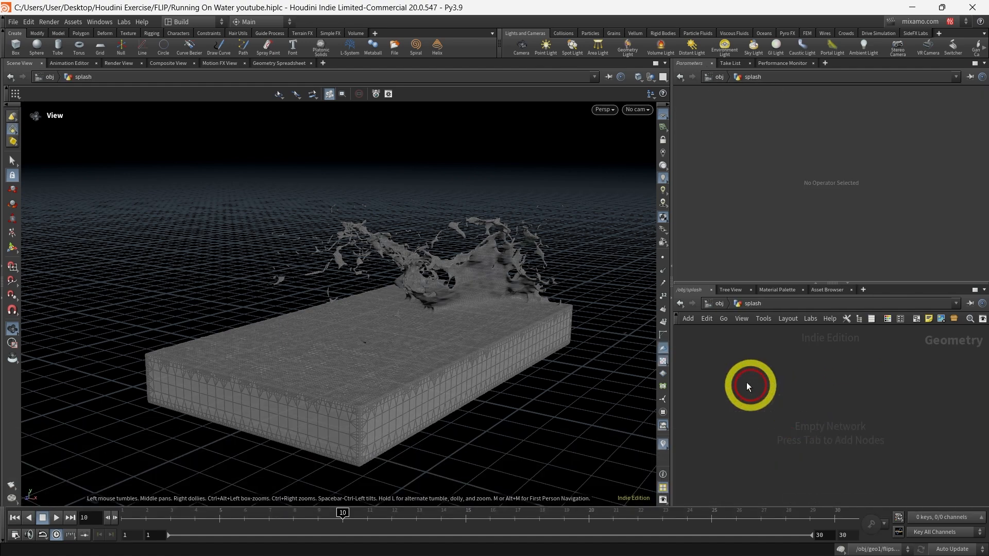
key(Tab)
text(obj)
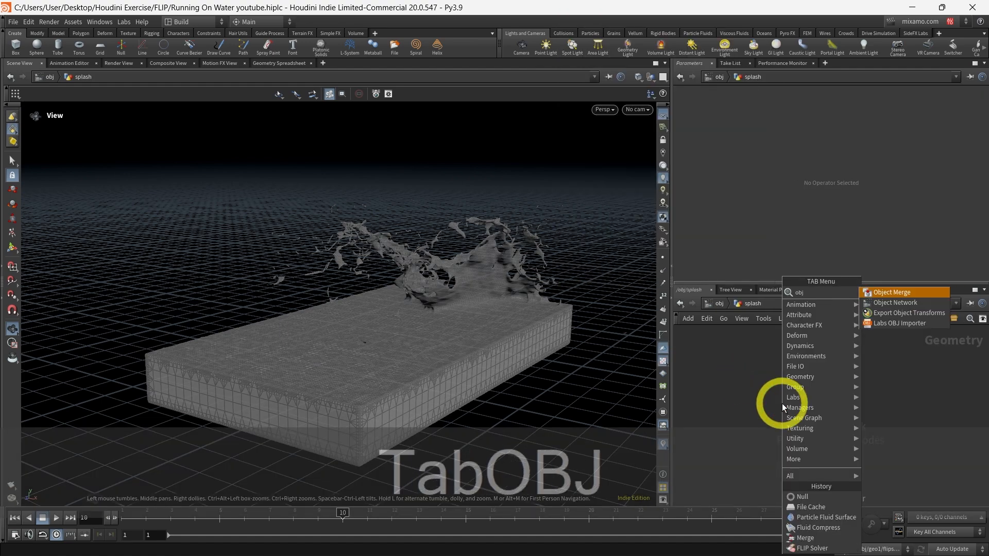
click(882, 295)
click(796, 378)
click(965, 135)
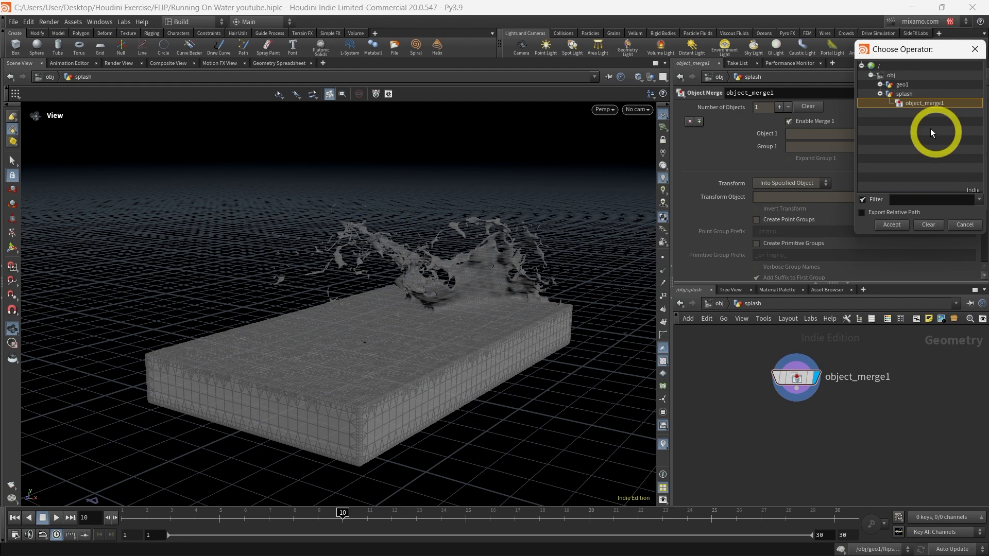
click(880, 84)
click(919, 102)
click(897, 224)
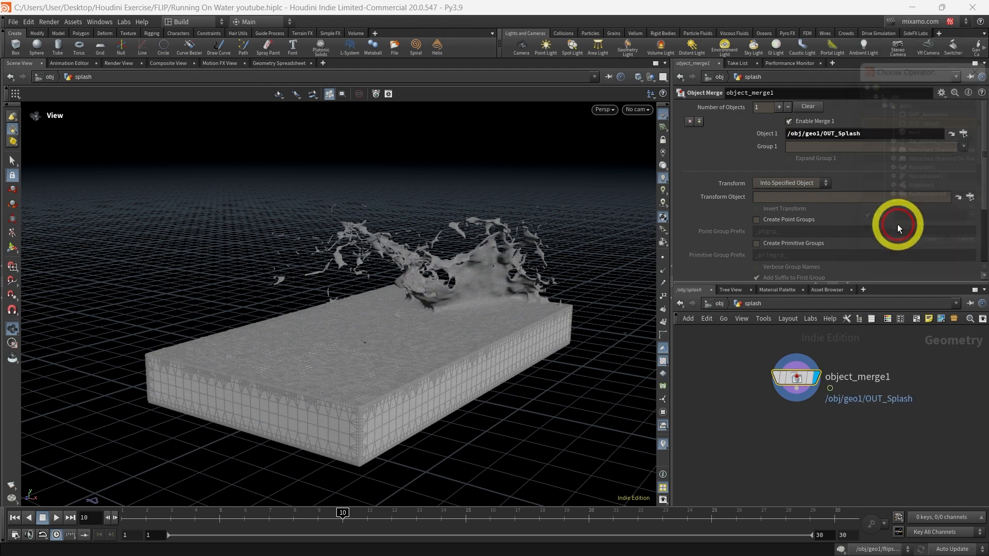
Back at the object level, create another Geometry object below splash and name it animation.
click(721, 304)
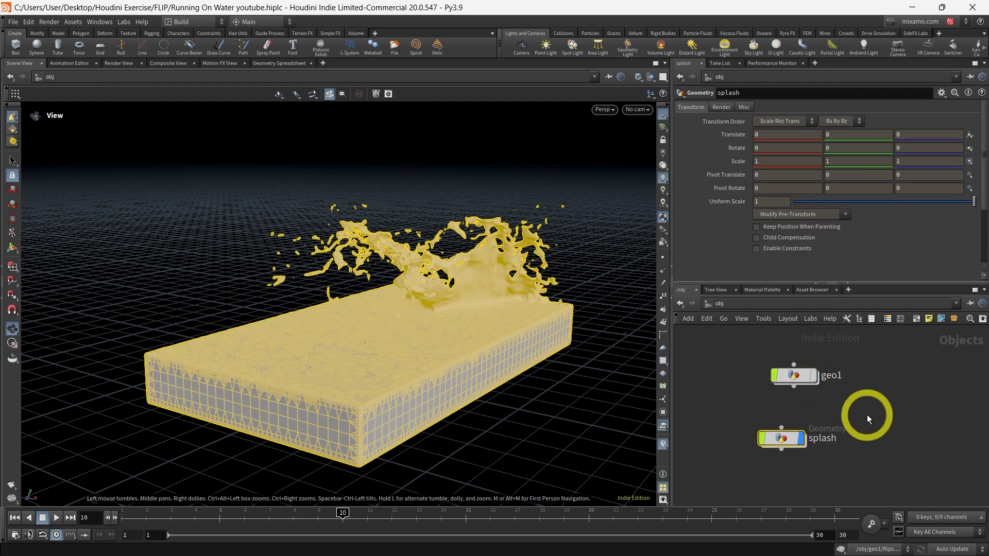
click(876, 418)
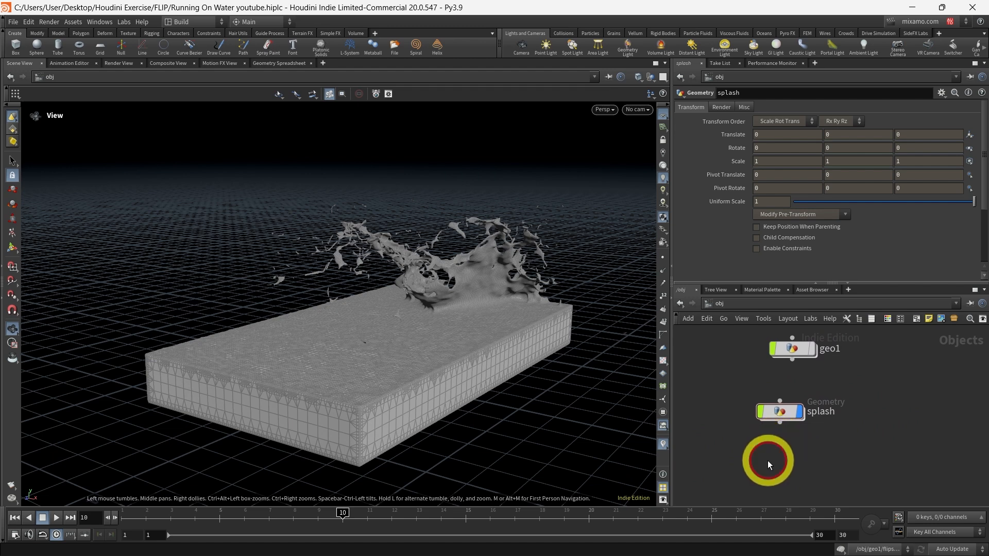
key(Tab)
text(geo)
key(Return)
click(780, 455)
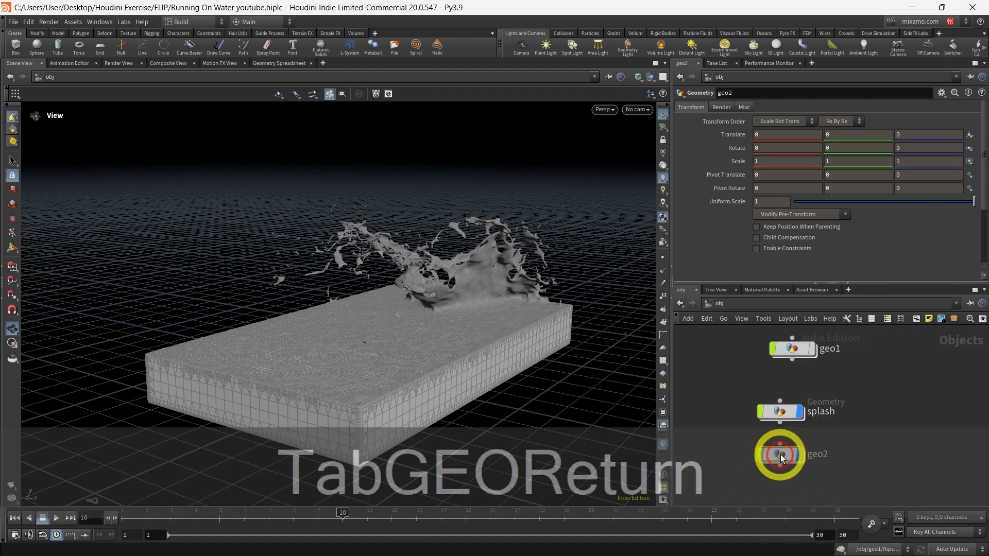
double_click(820, 454)
text(animation)
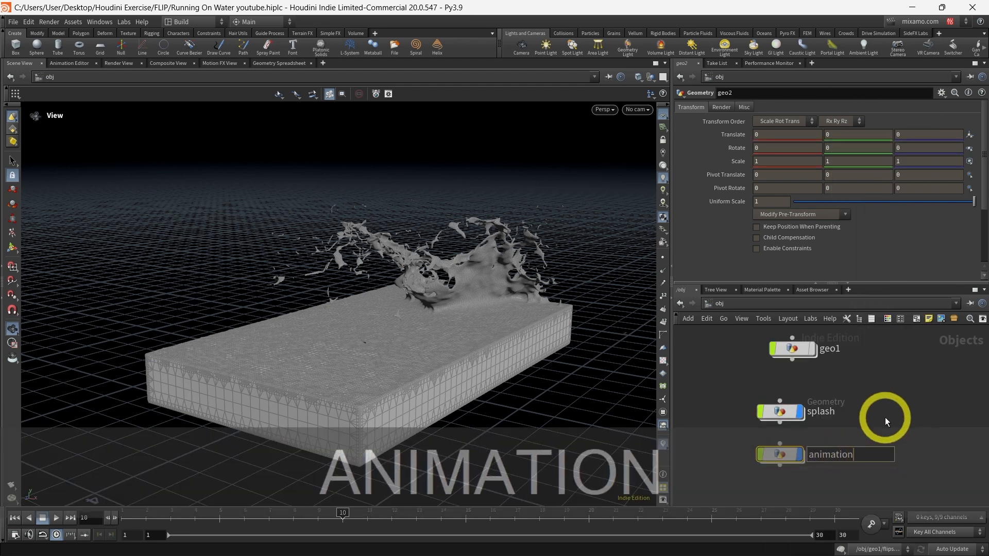
key(Return)
Inside the animation object, add an Object Merge node that references OUT_Animation from geo1.
double_click(781, 454)
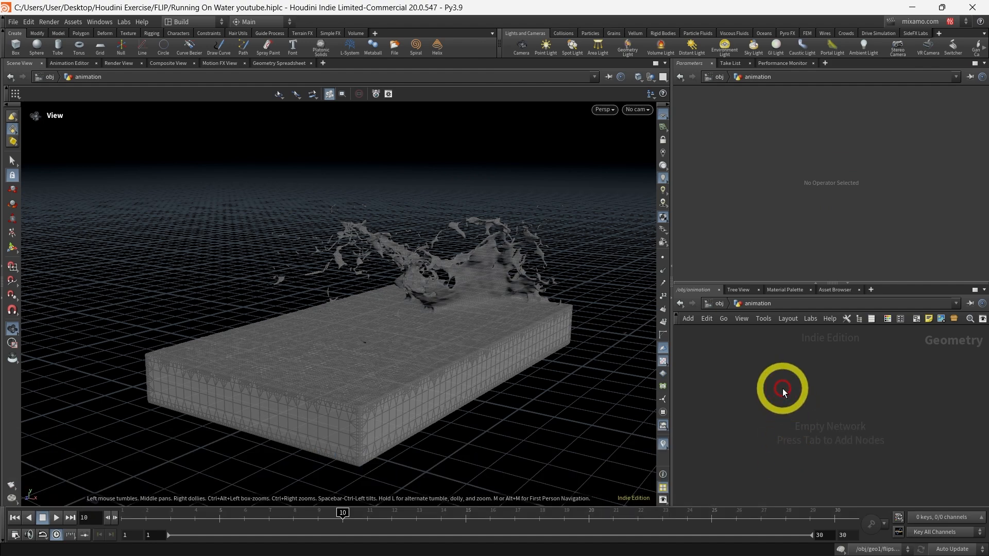
key(Tab)
text(obje)
key(Return)
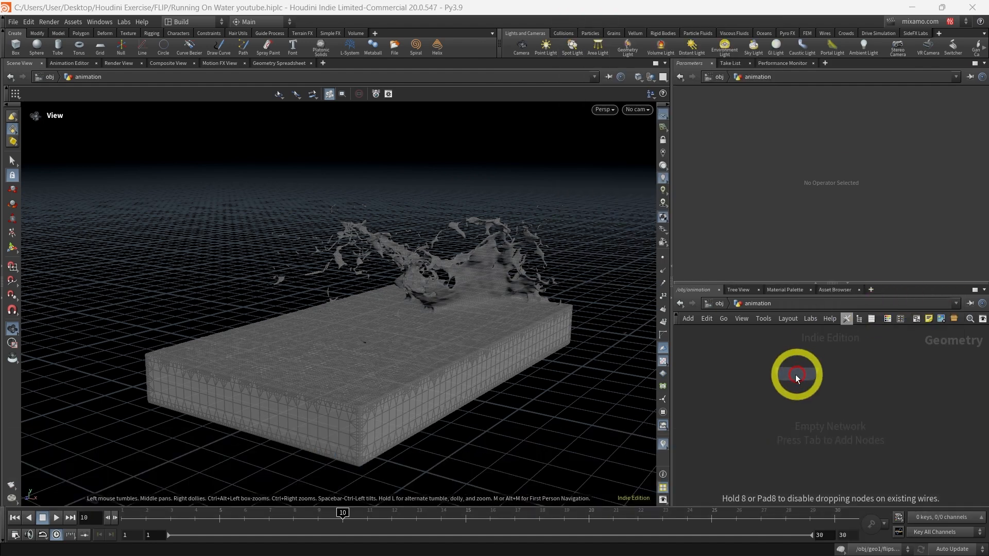
click(795, 375)
click(963, 136)
click(907, 113)
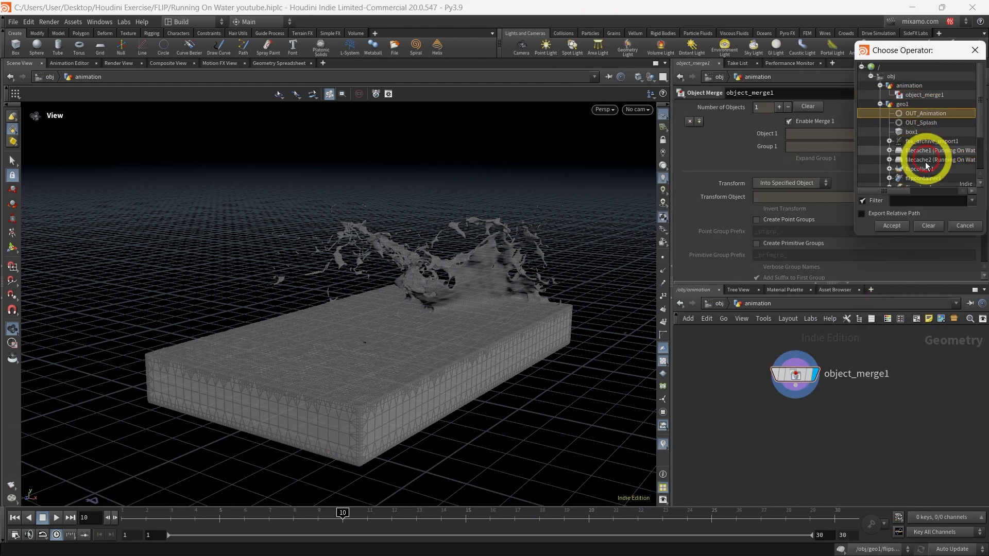
click(892, 225)
Return to the object level and scrub the splash and character together back to frame 1.
click(719, 304)
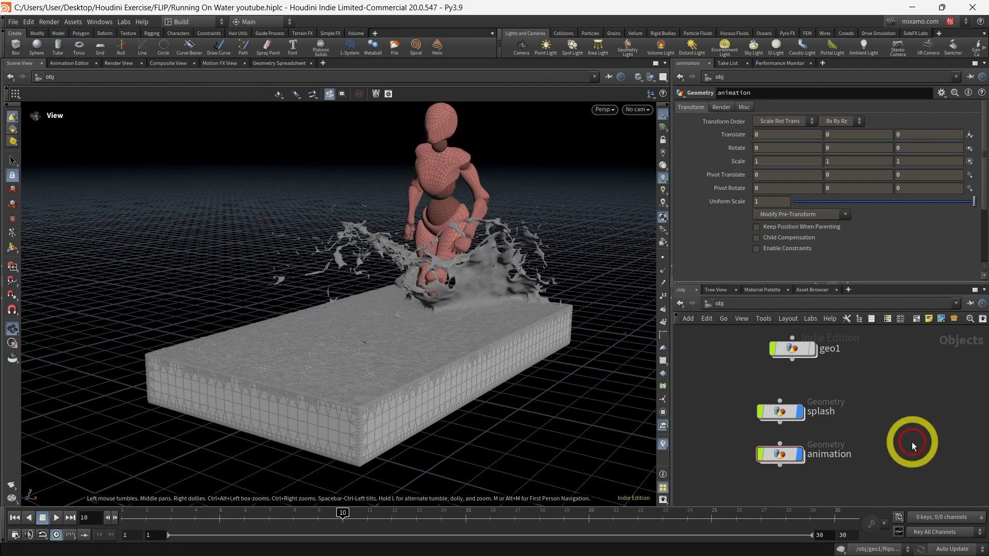
click(308, 513)
drag(308, 512, 98, 512)
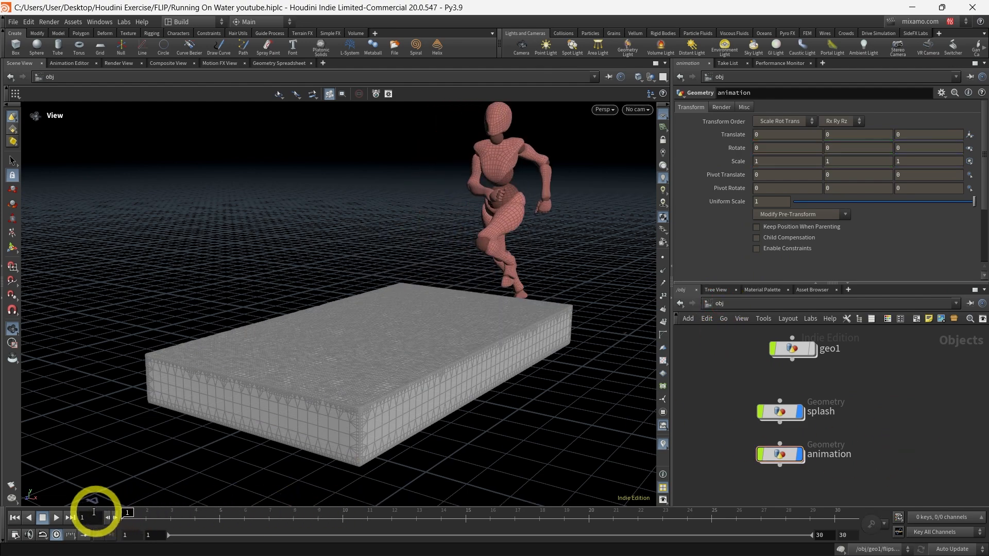
Play the separated splash and character, and assign the Basic Liquid material to the splash mesh.
click(56, 518)
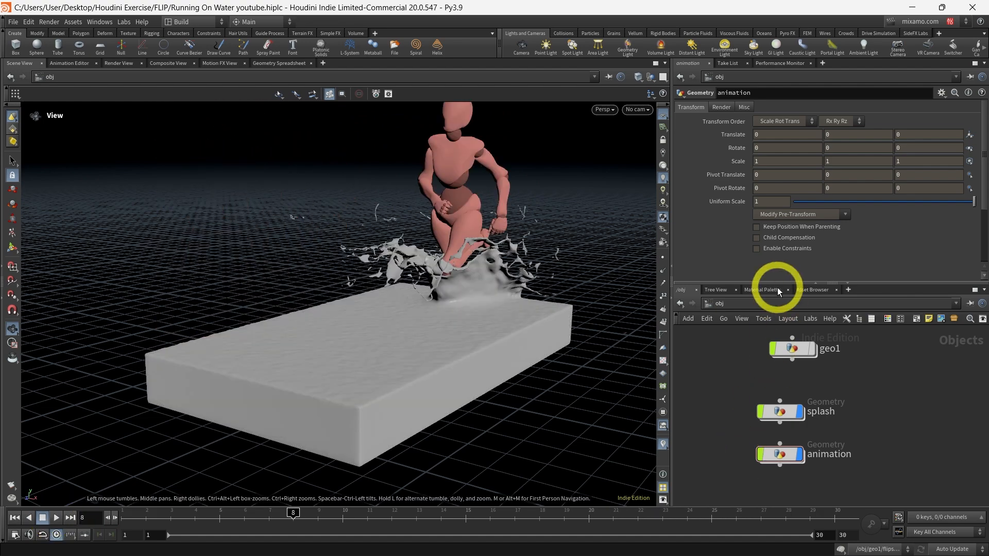
click(770, 289)
scroll(719, 407, down, 10)
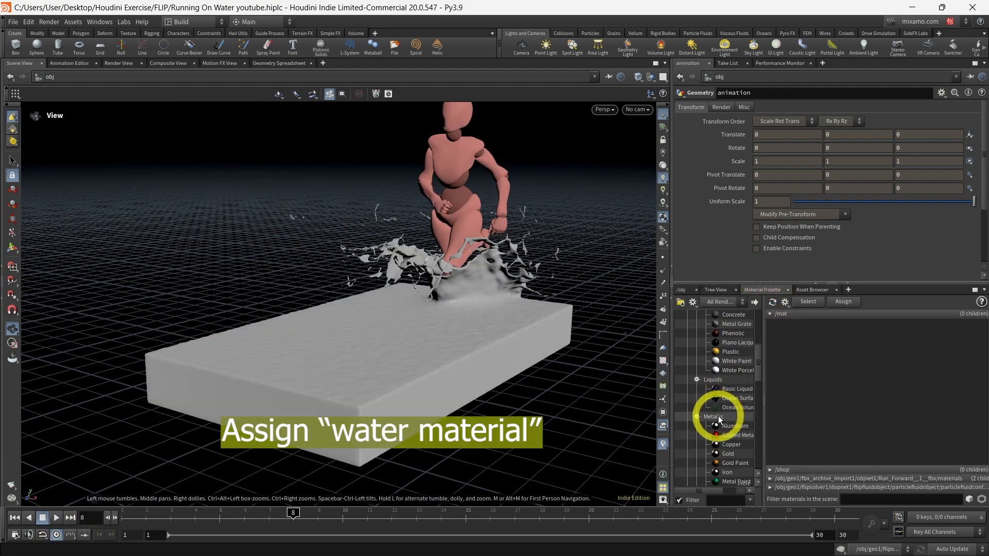
scroll(716, 423, down, 4)
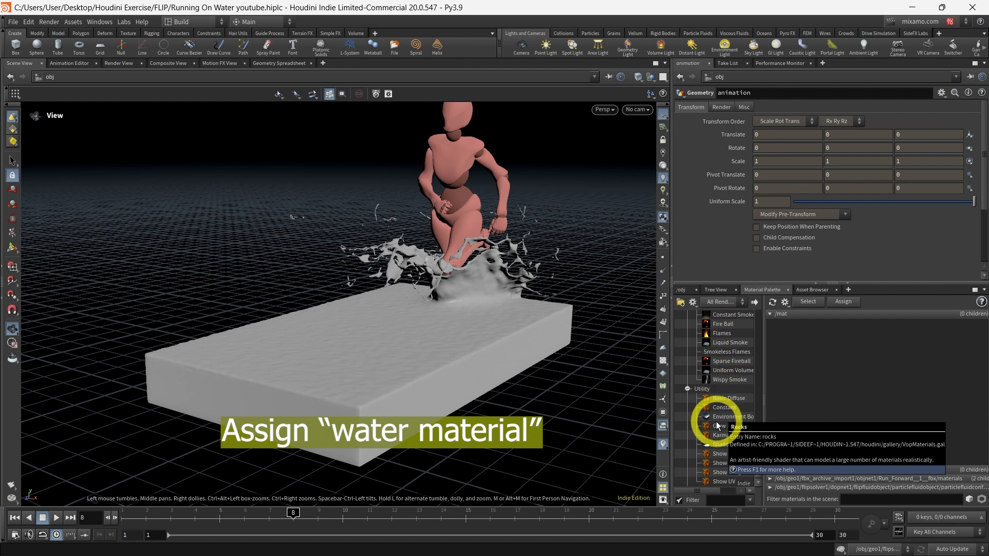
scroll(717, 426, up, 10)
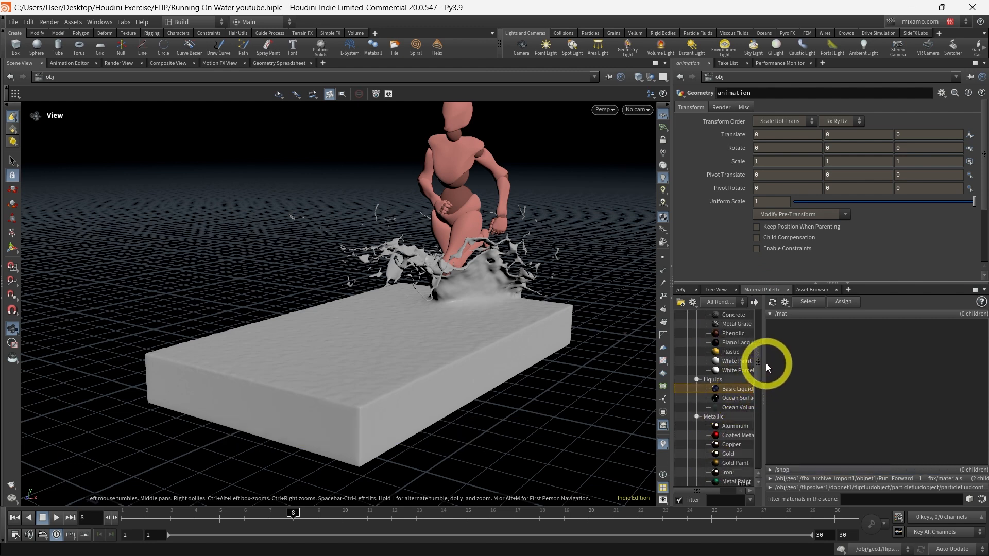
drag(764, 364, 800, 362)
click(736, 392)
drag(737, 396, 427, 342)
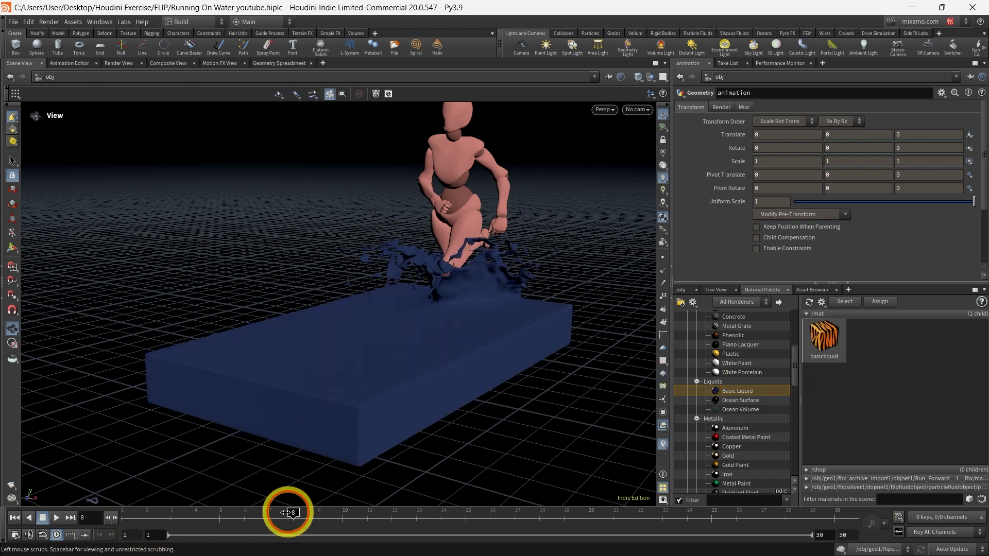
Rewind to frame 1 and play the animation to check the splash with its liquid material.
drag(292, 512, 120, 512)
click(58, 518)
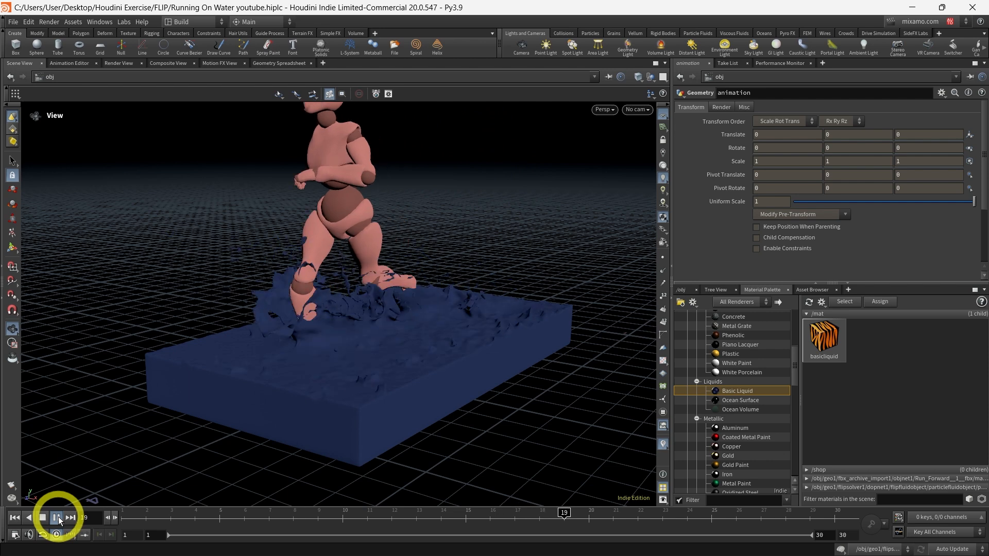
click(57, 517)
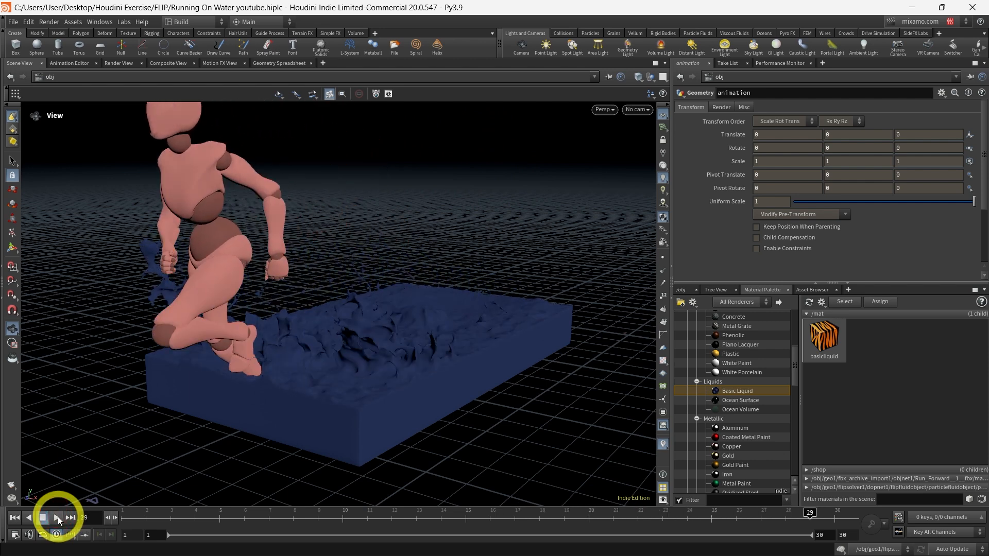
At the object level, create a camera matching the current view and place its node beside splash.
click(683, 289)
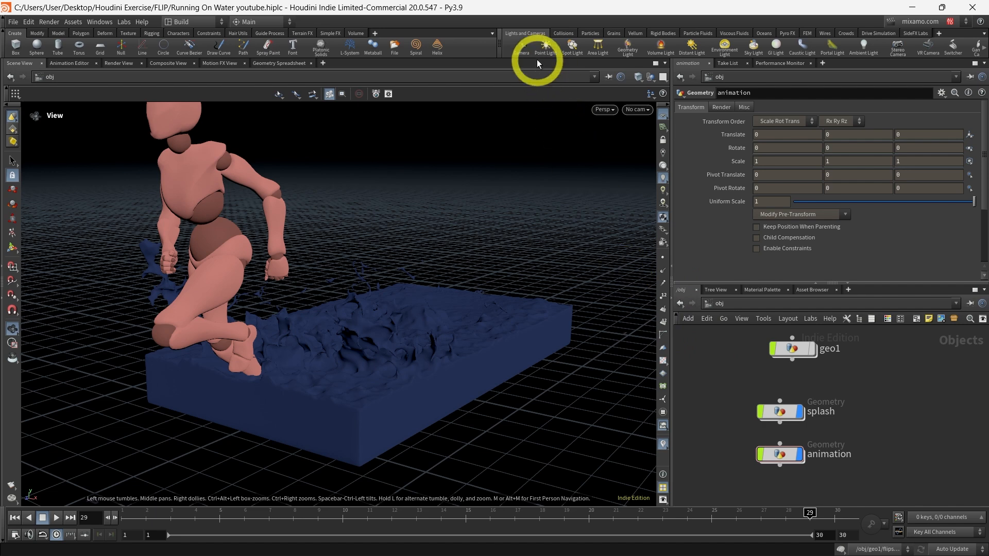
ctrl+click(521, 48)
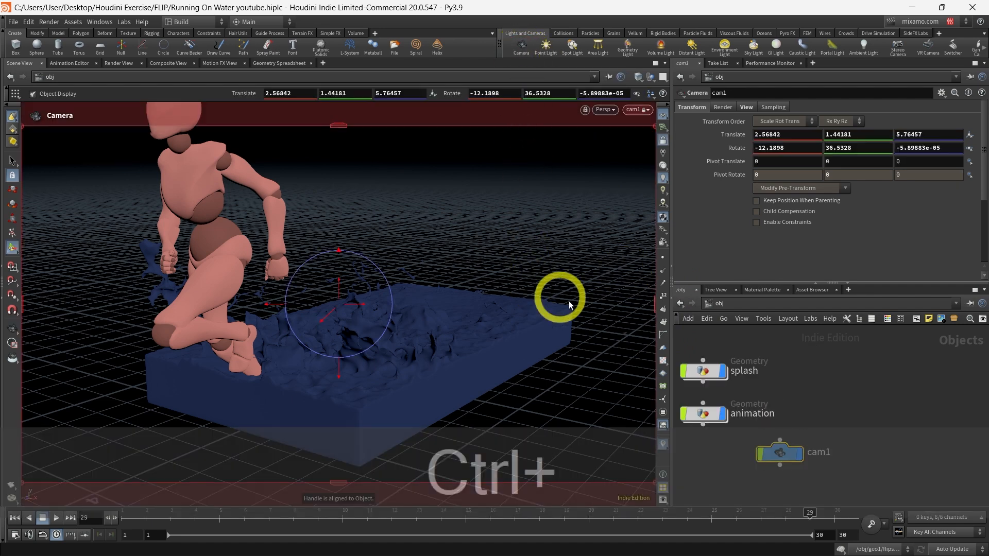
drag(797, 453, 843, 375)
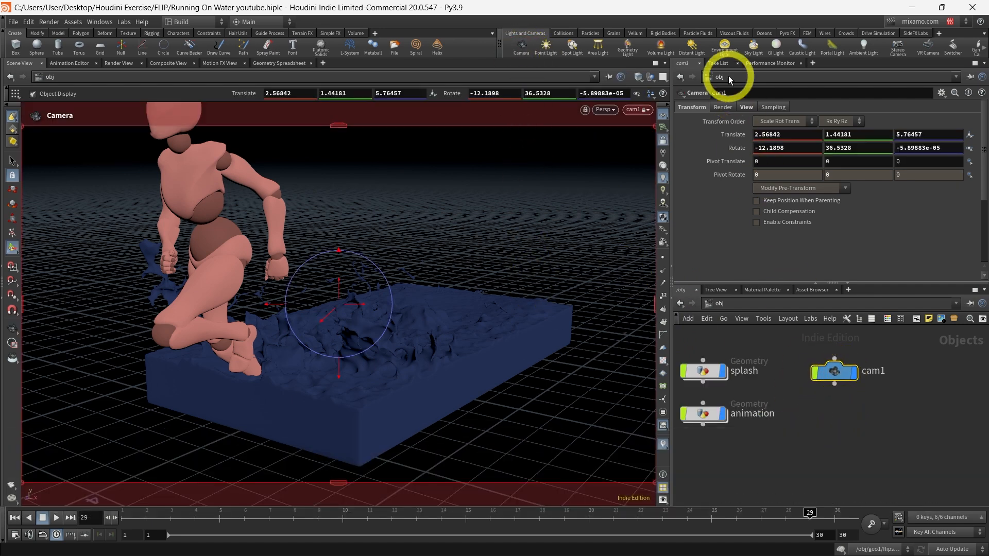
Add an environment light and load christmas_photo_studio_07_4k.hdr from the PolyHaven folder as its environment map.
click(724, 48)
click(971, 161)
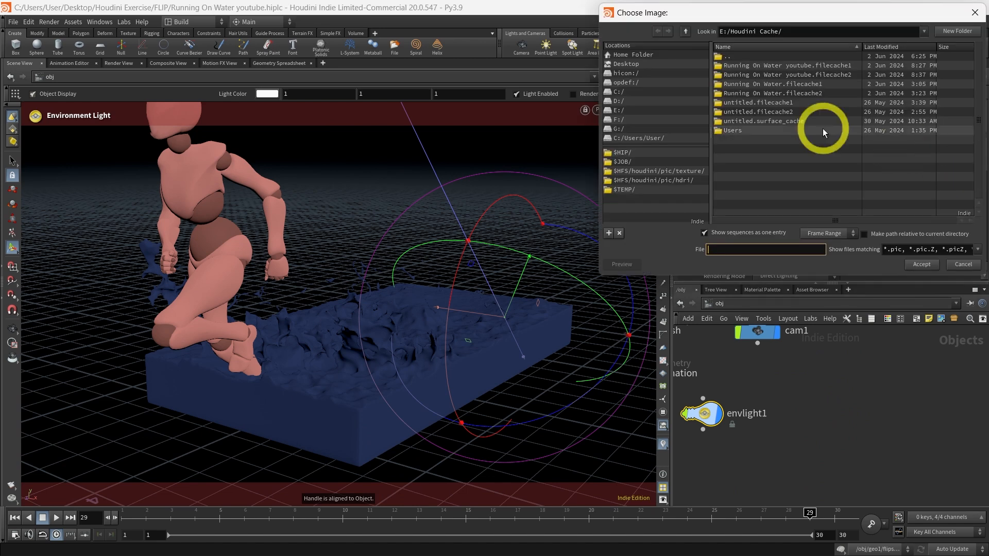
double_click(736, 71)
click(773, 84)
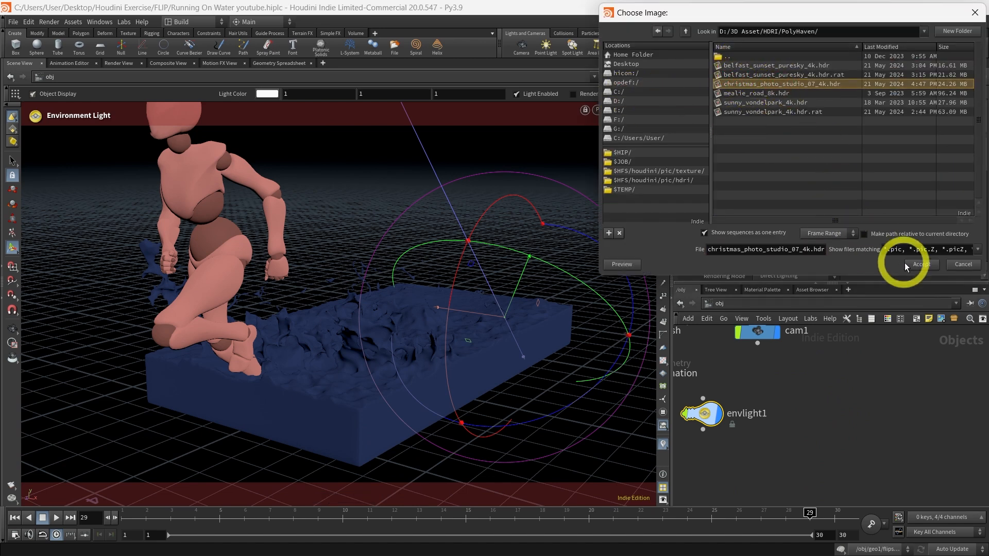
click(920, 264)
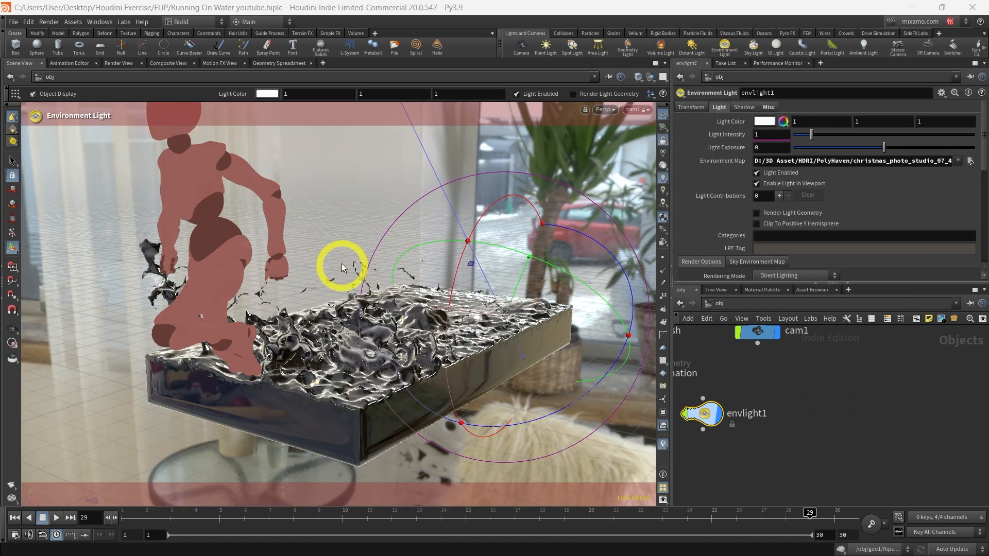
Disable displaying environment lights as backgrounds, and play the lit animation with the light's handles hidden.
key(d)
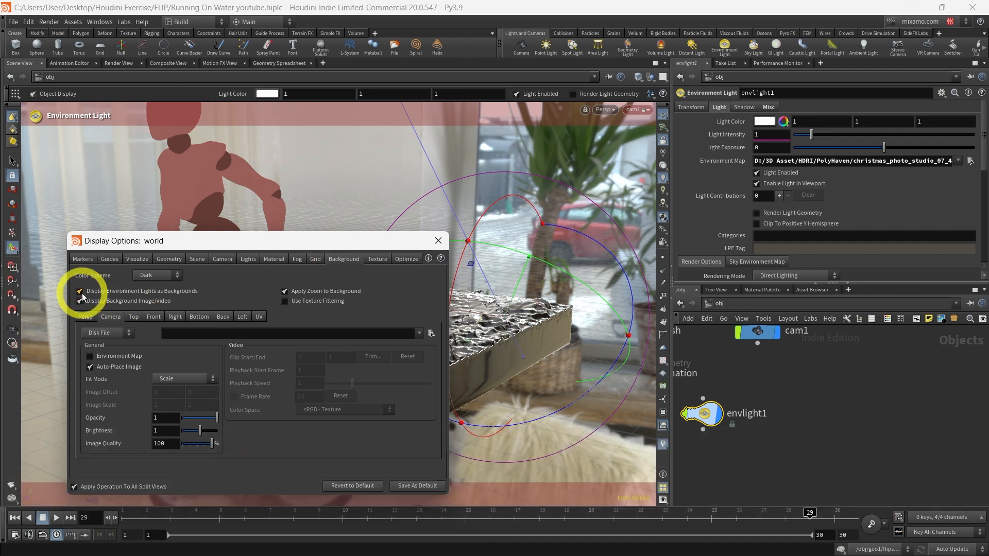
click(81, 291)
click(438, 241)
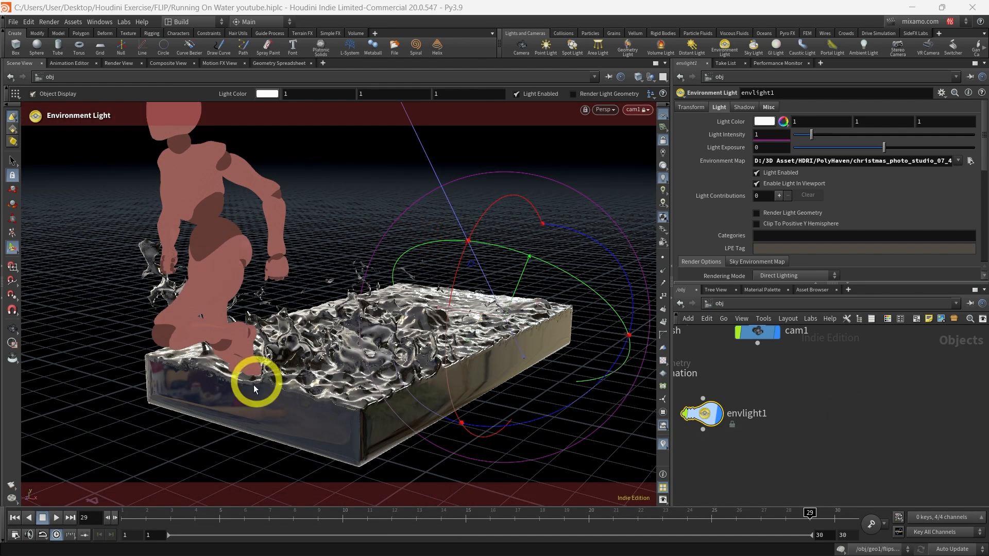
click(55, 518)
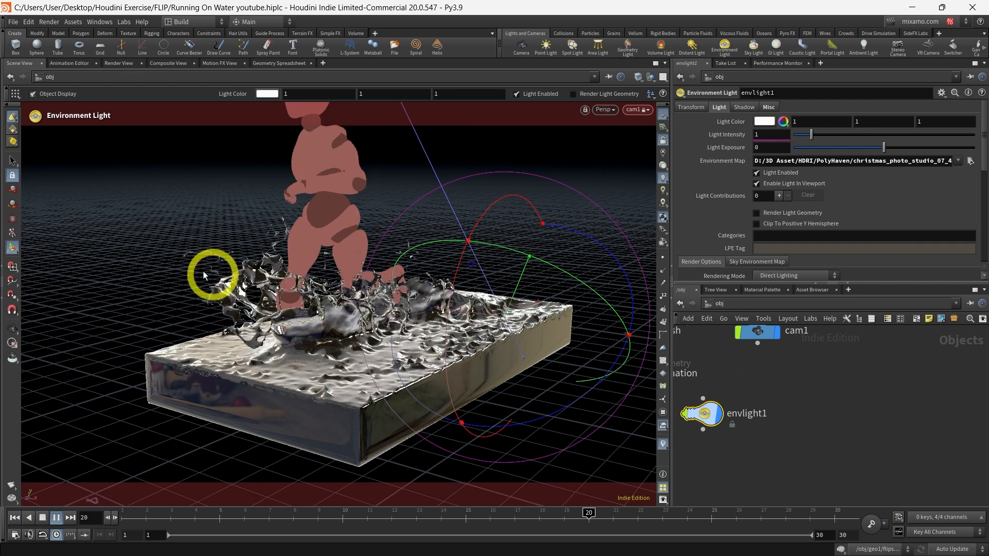
click(13, 161)
Lower the basicliquid material's Opacity Scale to 0.183 and play the animation with the transparent water.
click(759, 289)
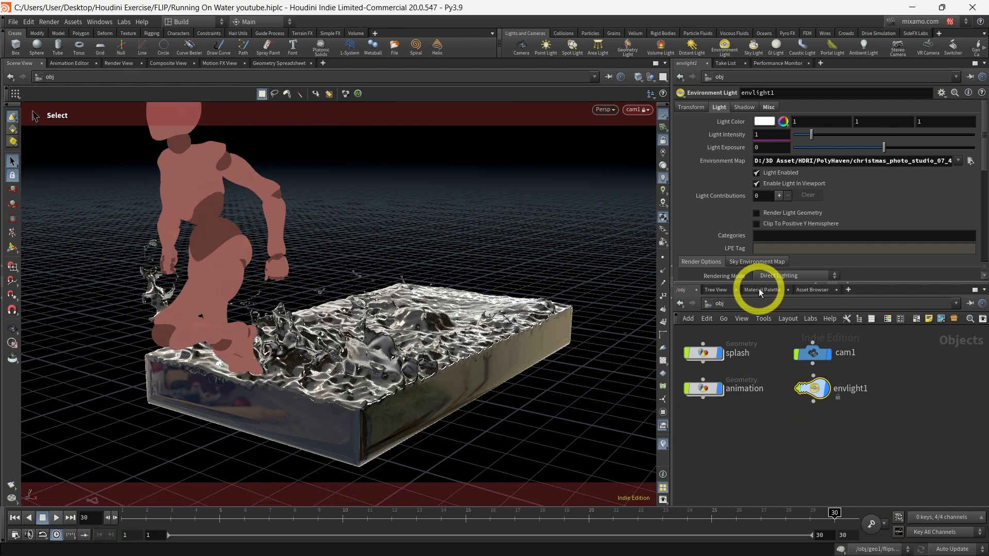
click(823, 337)
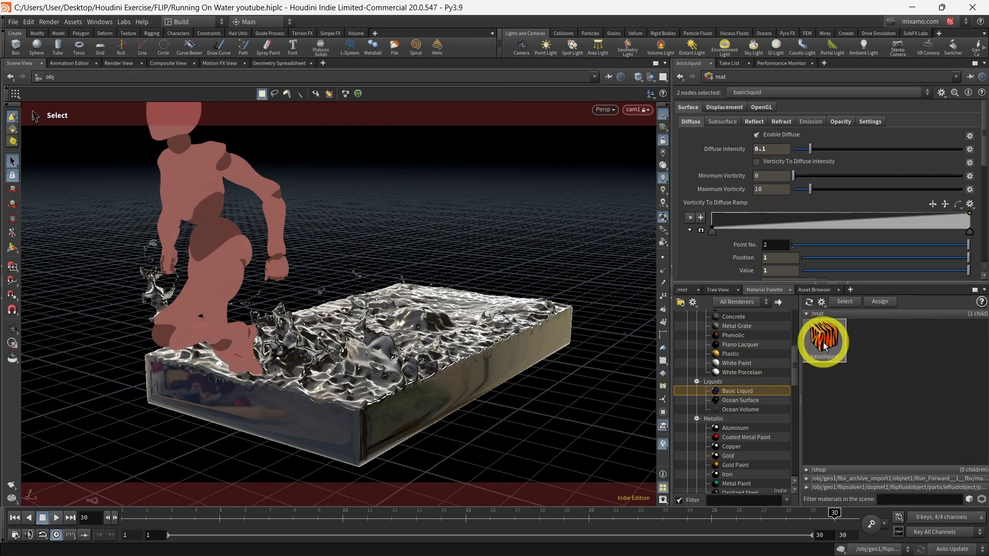
click(840, 122)
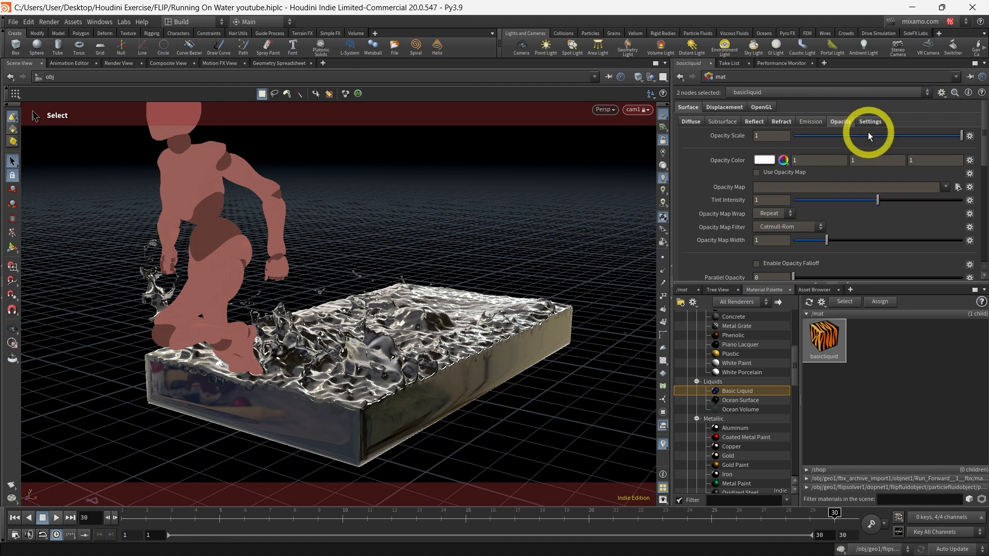
drag(960, 138, 825, 144)
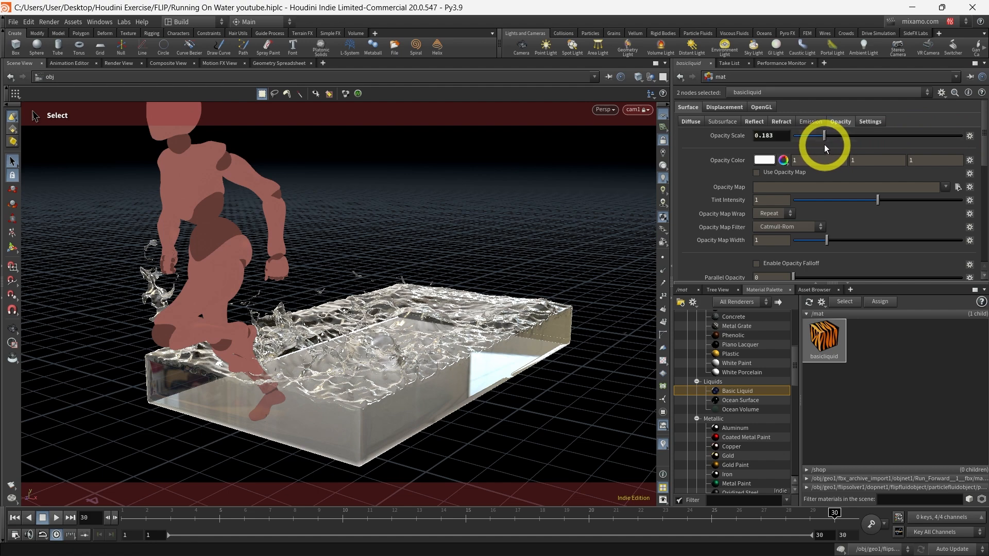
click(57, 518)
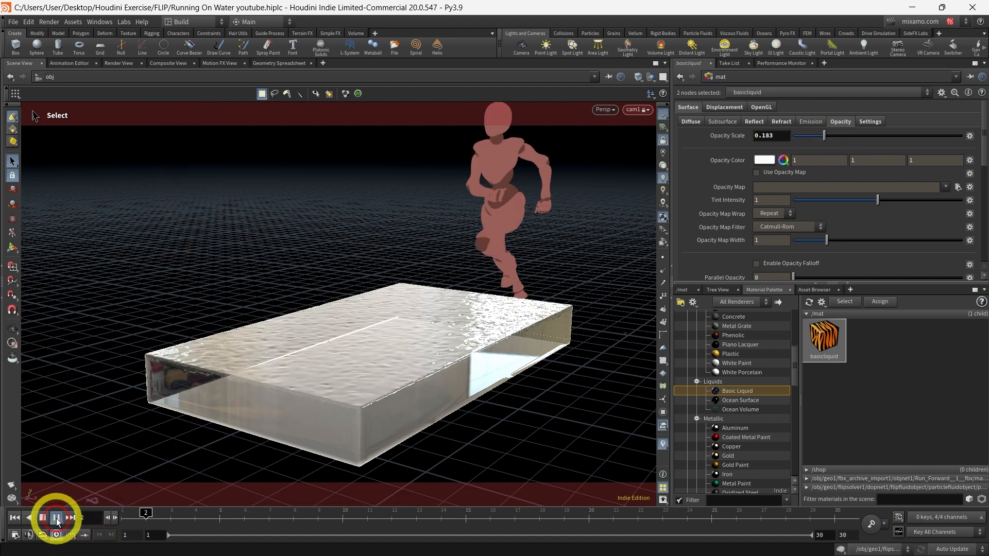